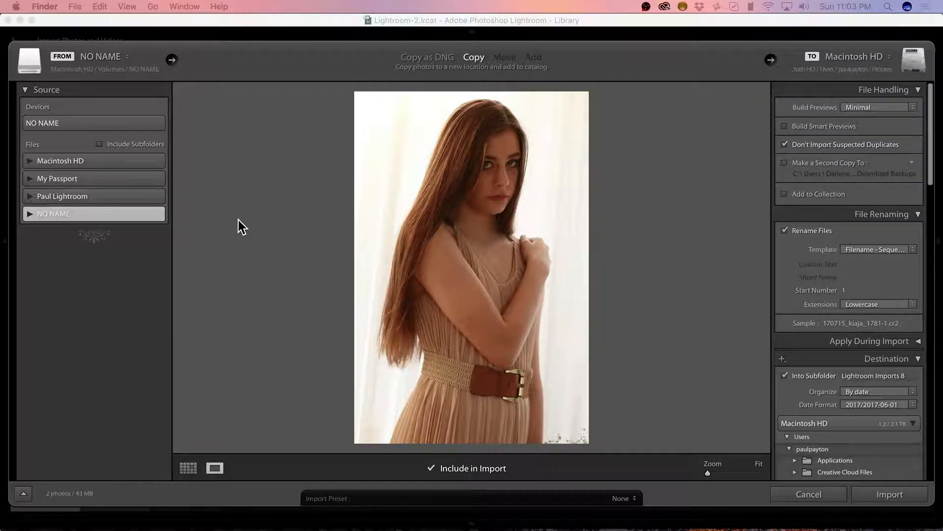
Select the darker first photo and collapse the File Handling, File Renaming and Apply During Import panels
click(189, 466)
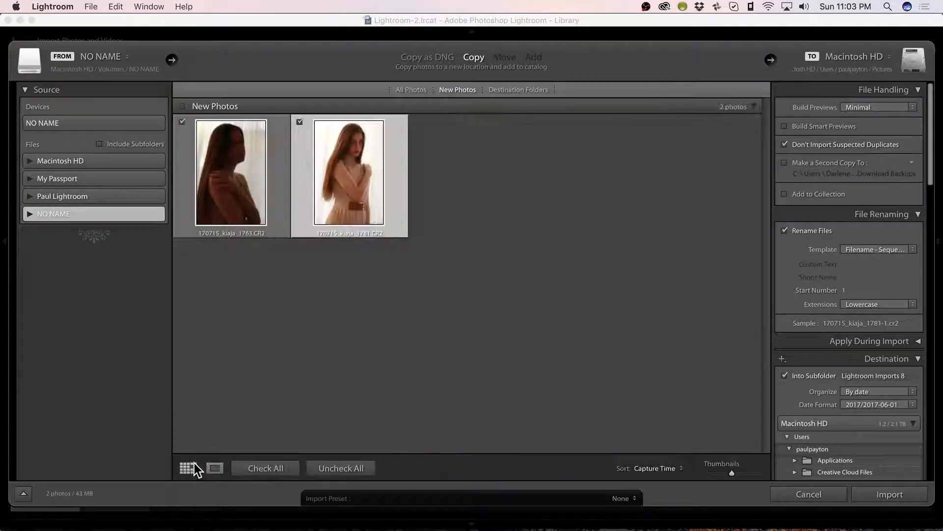
click(232, 162)
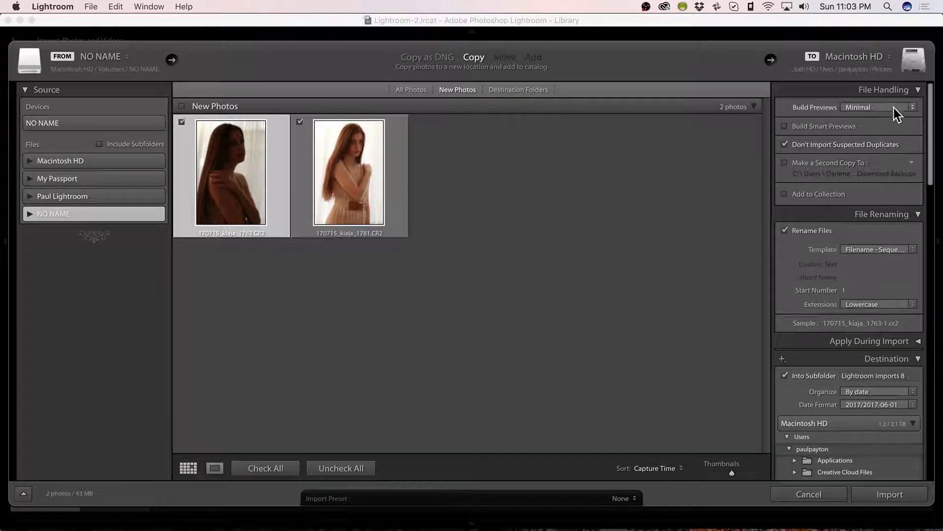
click(918, 90)
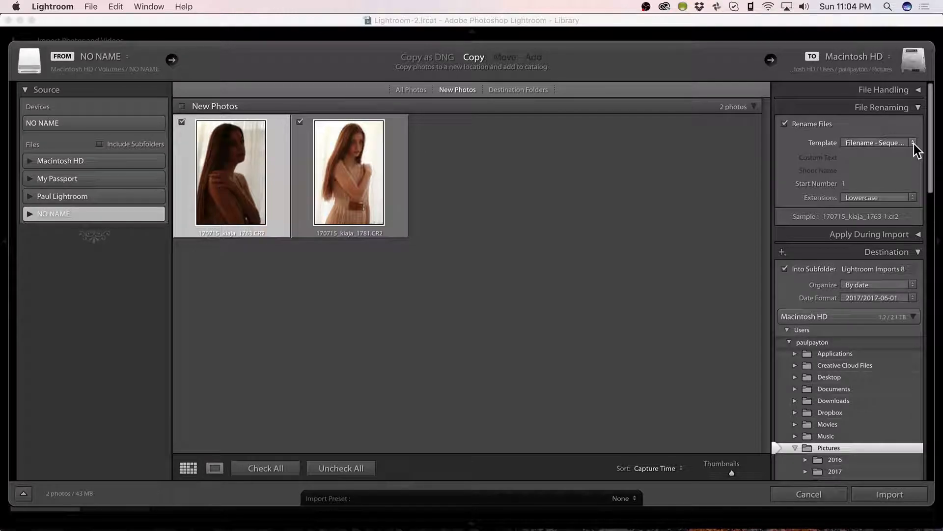
click(917, 107)
click(919, 124)
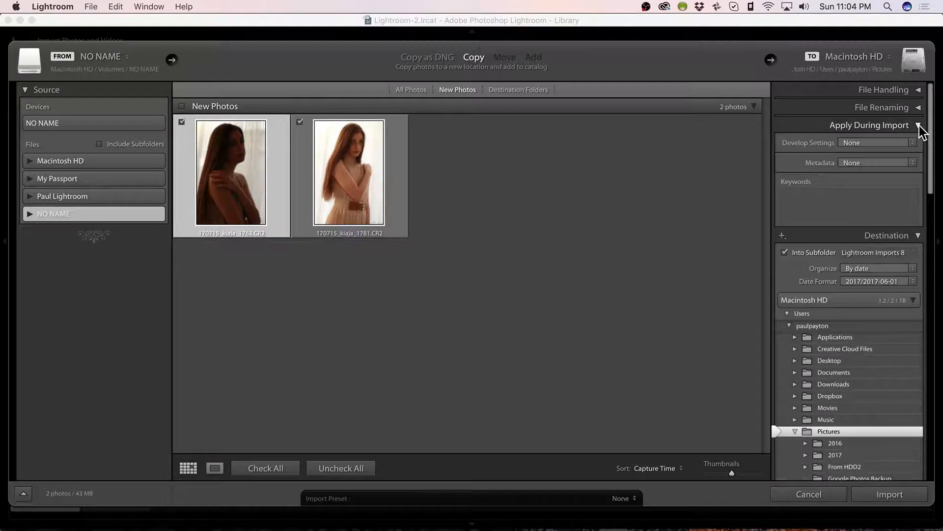
click(918, 125)
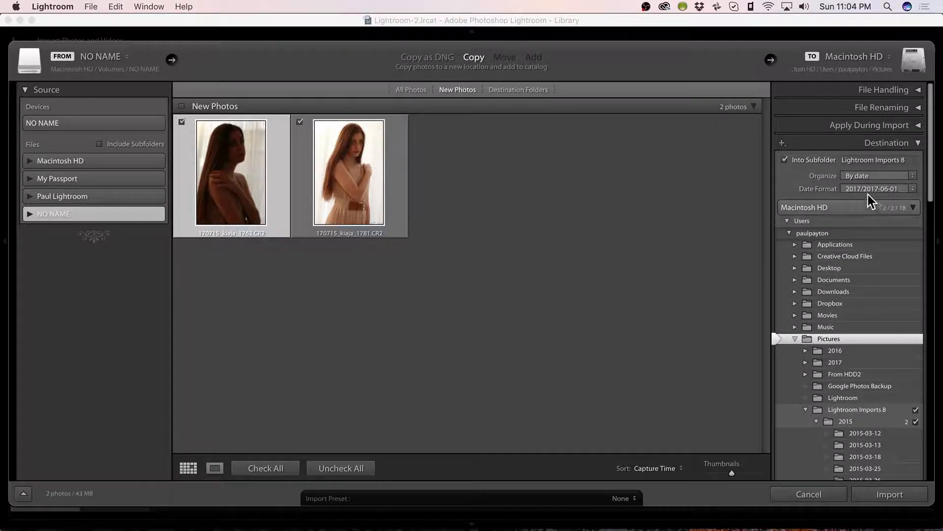
Change the import subfolder to 'Lightroom Imports 9' under the Pictures destination folder
click(911, 162)
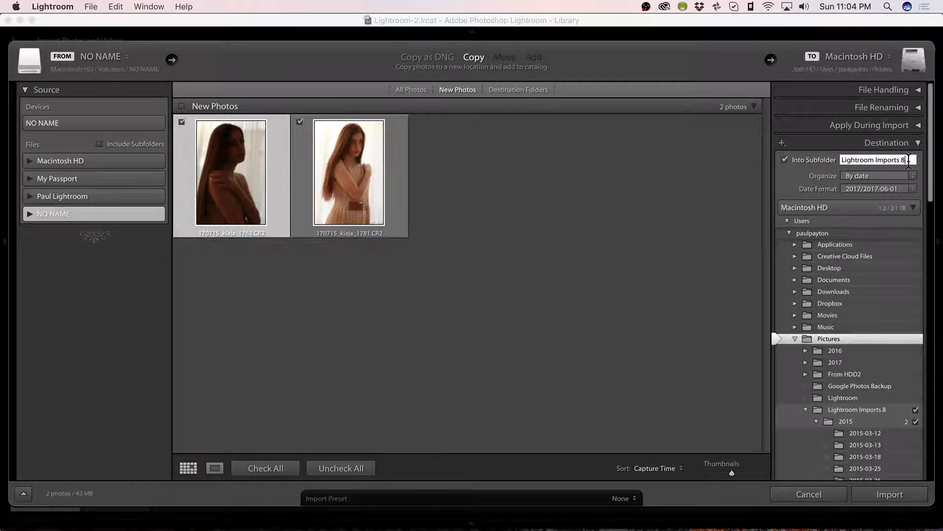
key(BackSpace)
text(9)
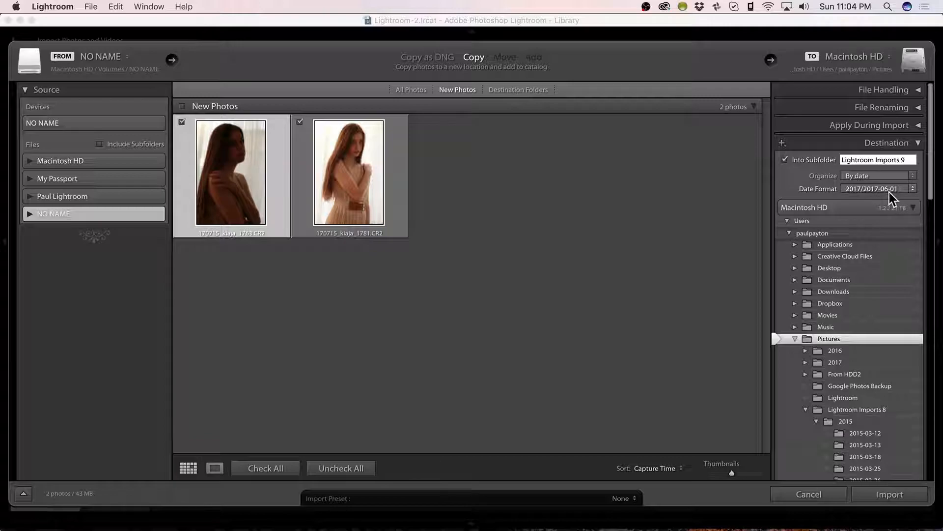
click(919, 142)
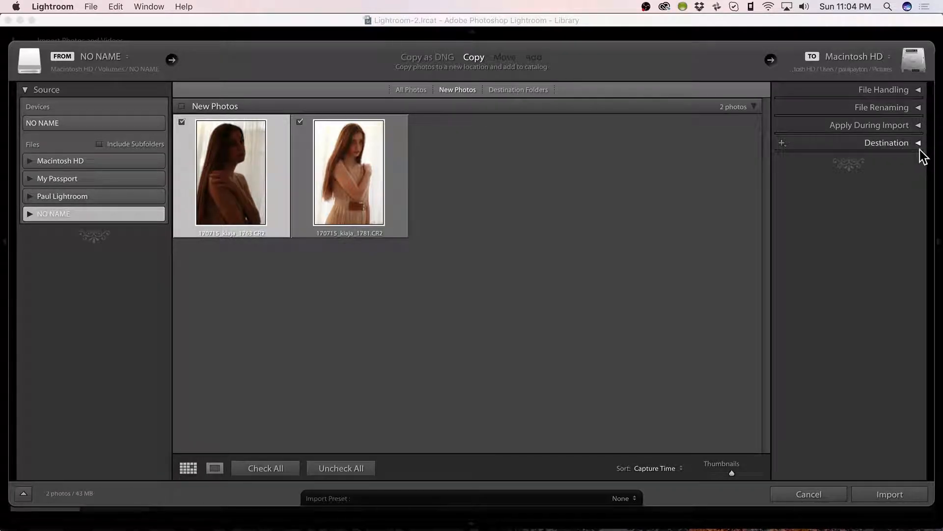
click(918, 142)
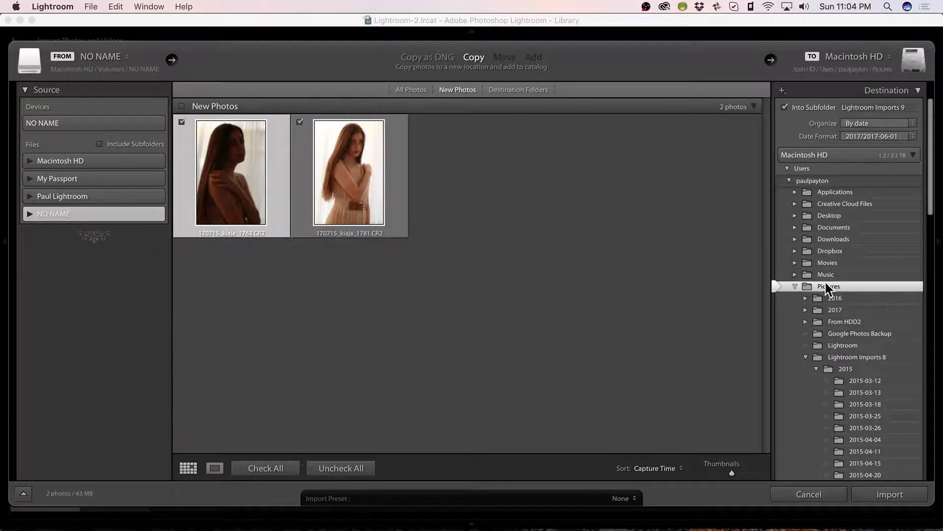
click(826, 287)
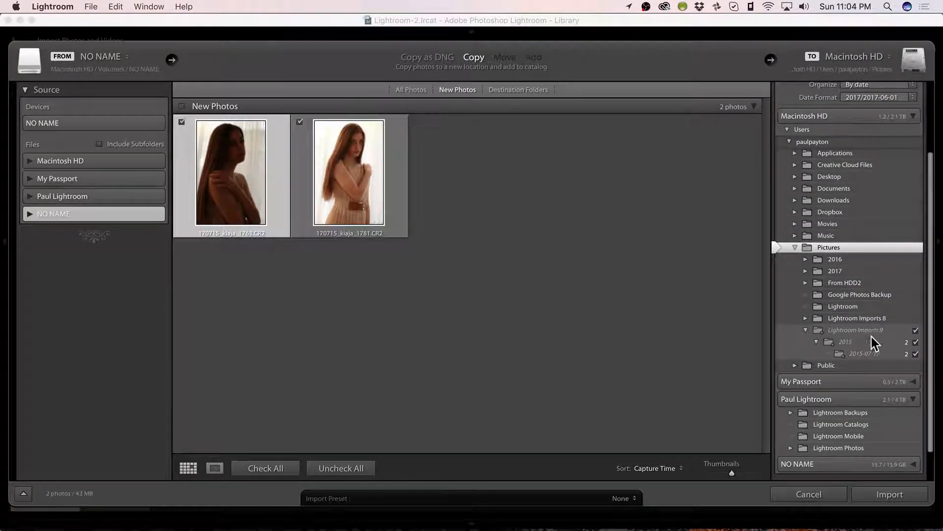
scroll(850, 342, down, 2)
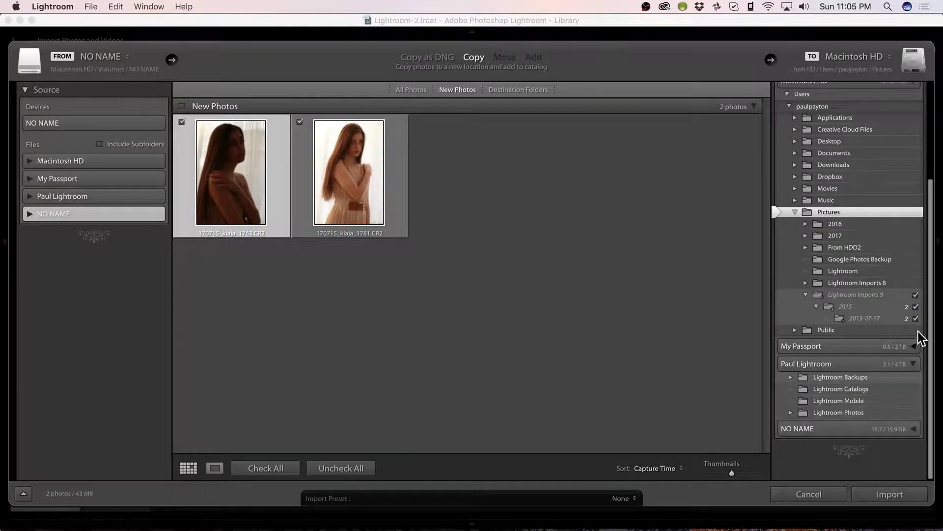
Import the two photos and view the first portrait large from the 2015-07-17 folder
click(893, 494)
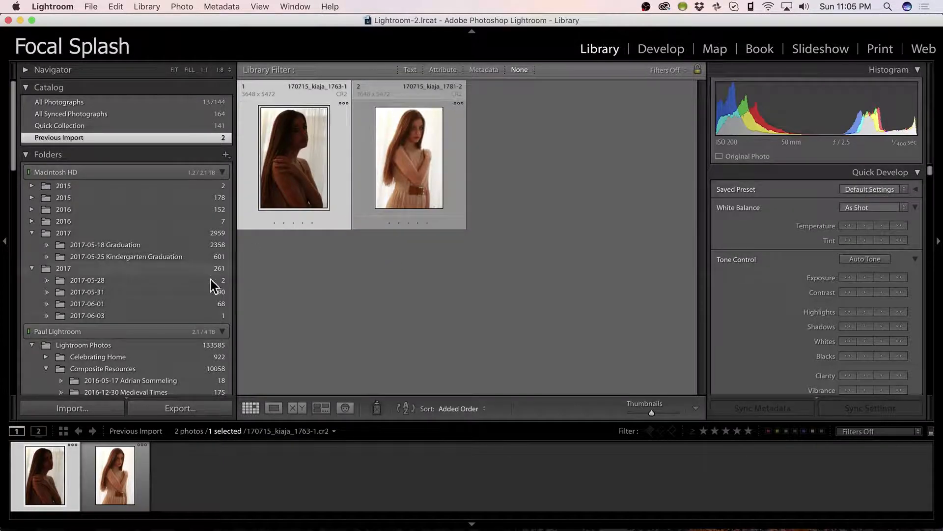
click(31, 187)
click(87, 199)
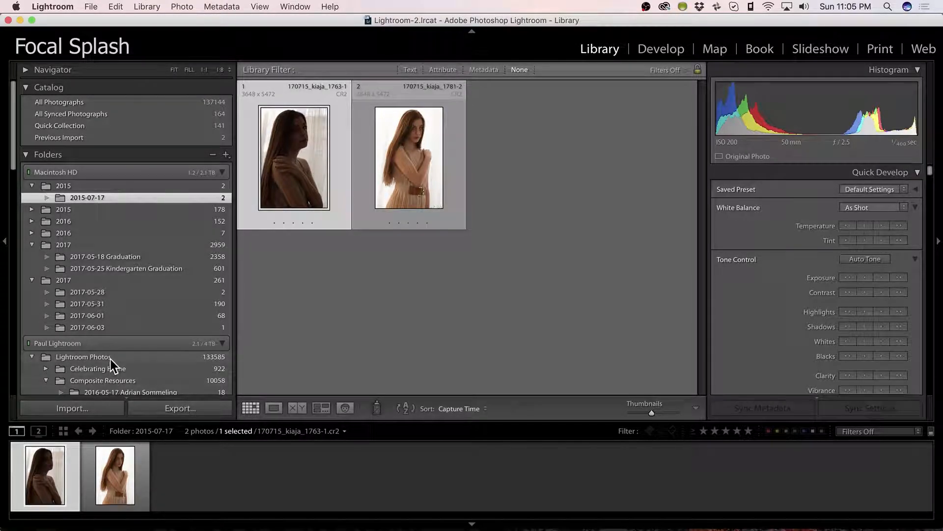
mouse_move(294, 157)
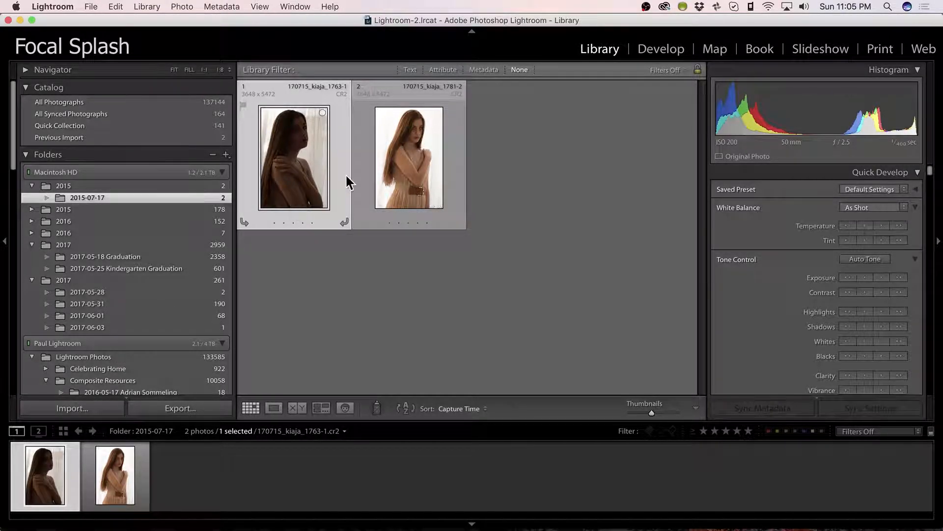
double_click(305, 164)
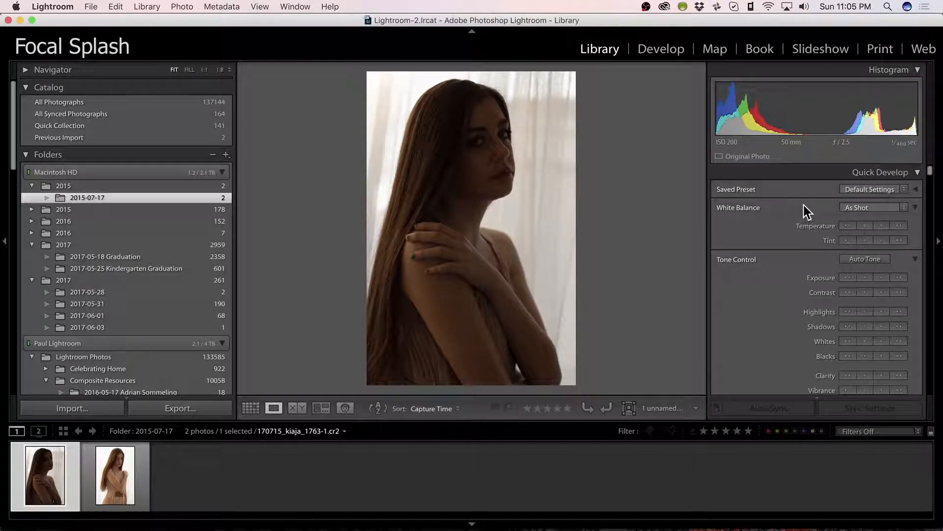
Apply Auto white balance and Auto Tone to brighten the first portrait
click(866, 208)
click(870, 213)
click(866, 260)
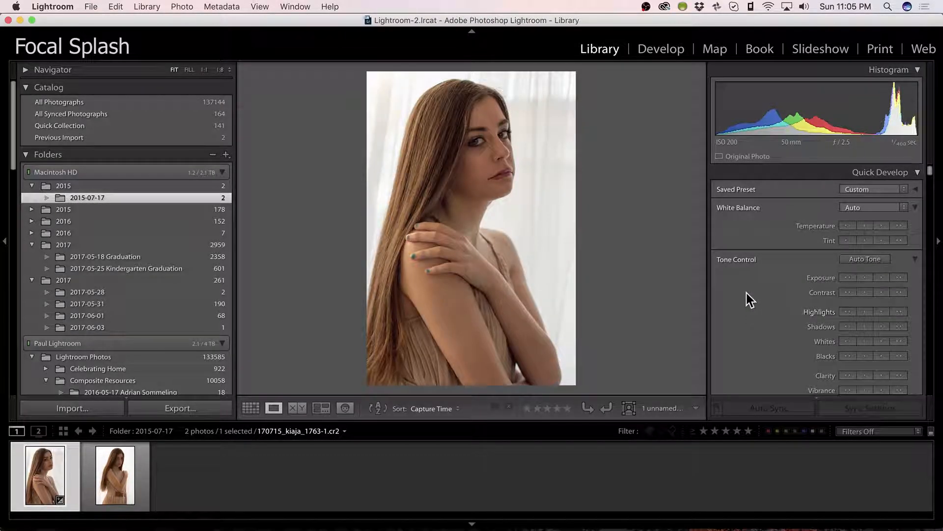
Inspect both portraits at 1:1, panning over the face, arm and chin
click(469, 142)
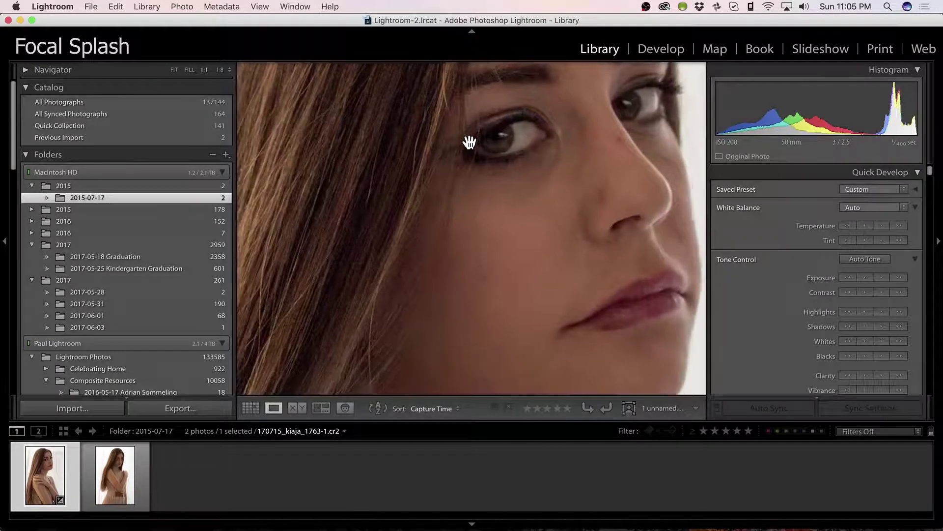
click(533, 291)
click(524, 211)
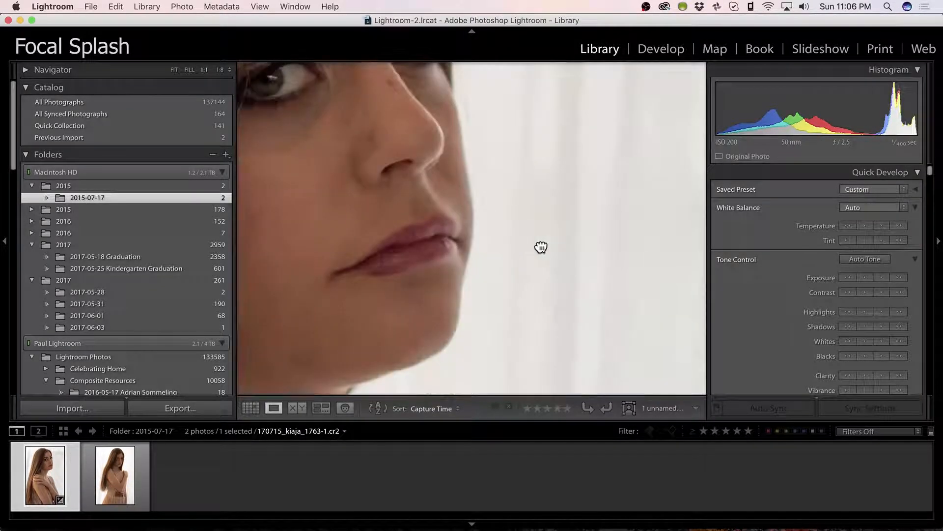
drag(542, 247, 476, 255)
key(Right)
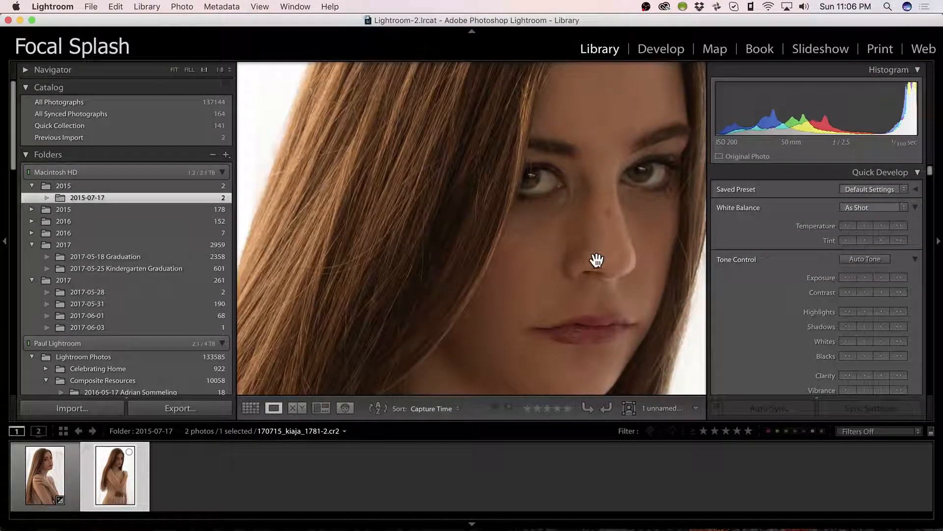
click(653, 249)
drag(556, 278, 589, 255)
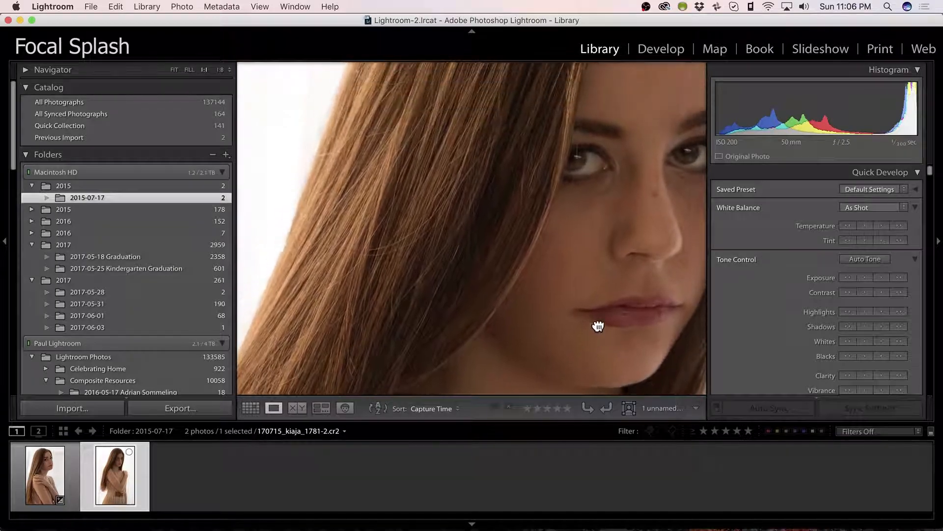
mouse_move(618, 214)
mouse_down()
mouse_move(592, 64)
mouse_move(431, 200)
mouse_move(444, 282)
mouse_up()
click(52, 479)
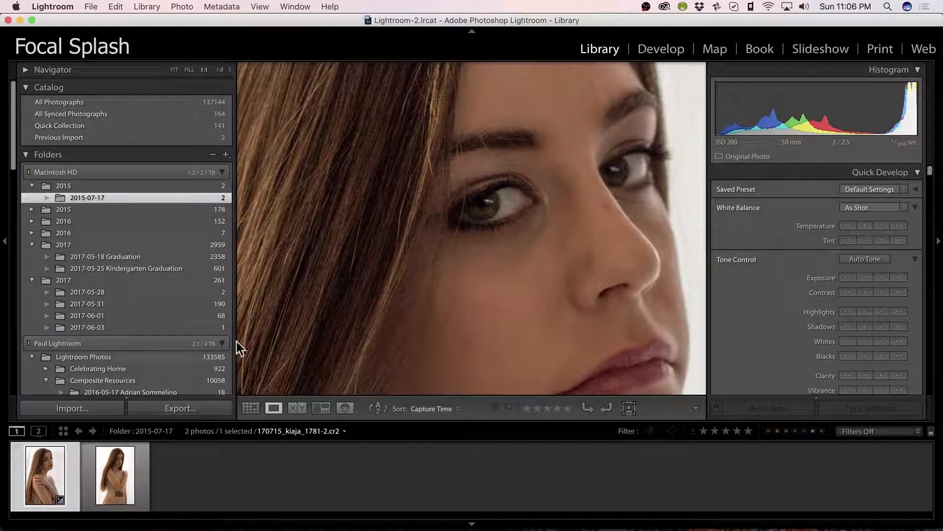
mouse_move(582, 293)
mouse_down()
mouse_move(569, 207)
mouse_move(589, 221)
mouse_up()
In Develop, set Highlights to -90, Shadows to +80 and Exposure to +1.35
click(661, 48)
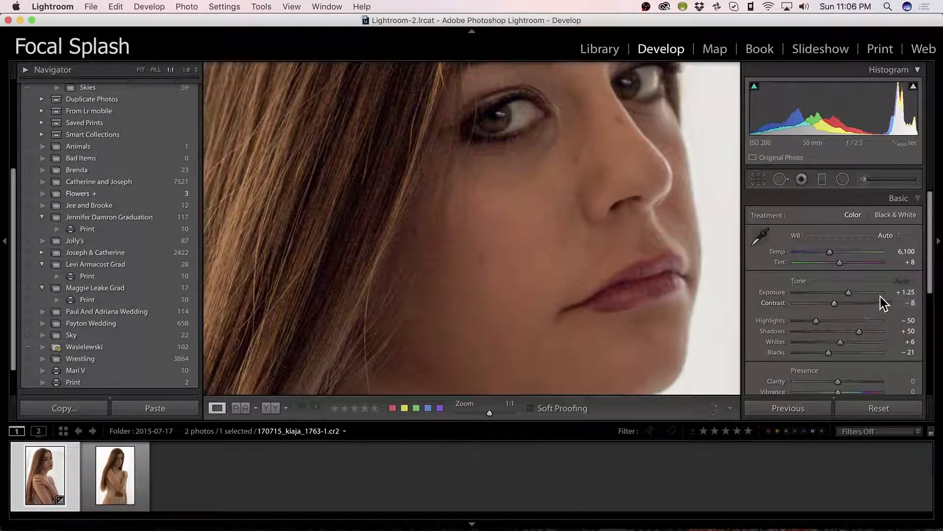
mouse_move(604, 243)
mouse_down()
mouse_move(607, 312)
mouse_move(607, 278)
mouse_up()
click(606, 277)
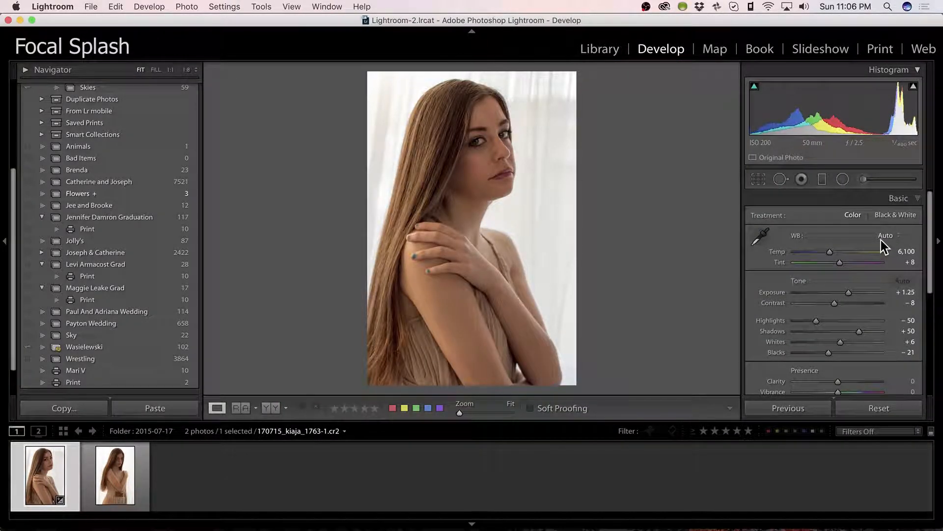
drag(933, 247, 933, 249)
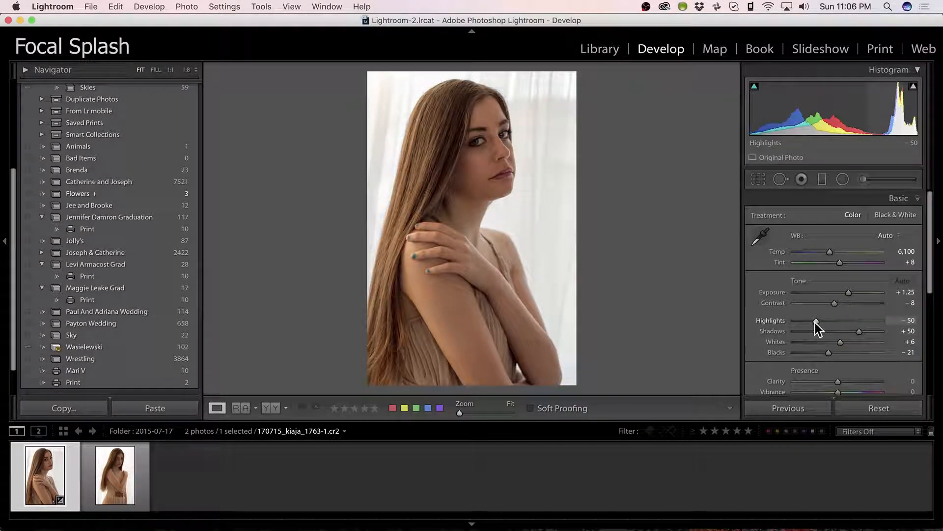
drag(815, 321, 799, 320)
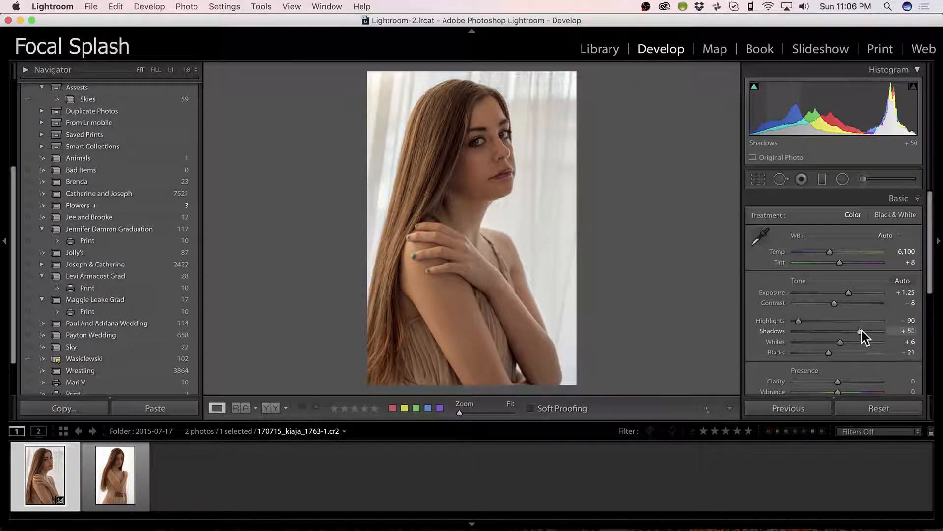
drag(862, 331, 883, 331)
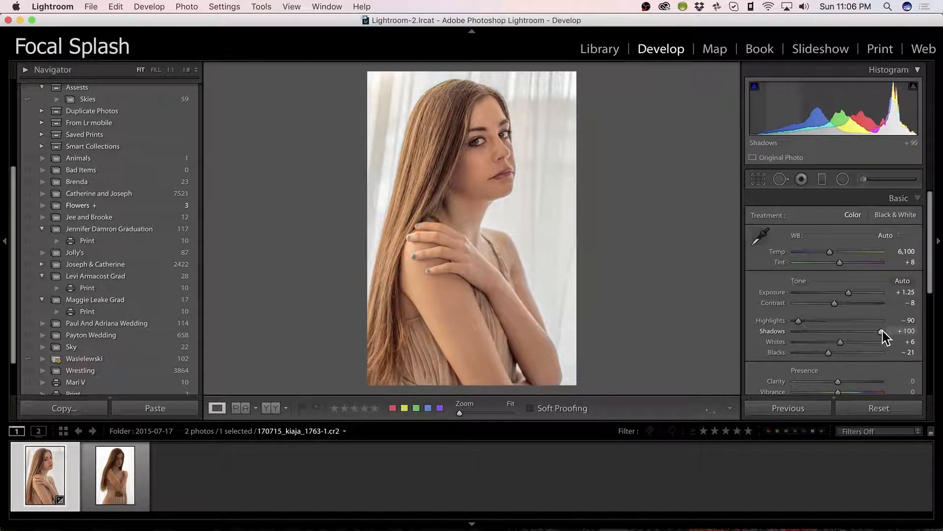
drag(882, 331, 873, 331)
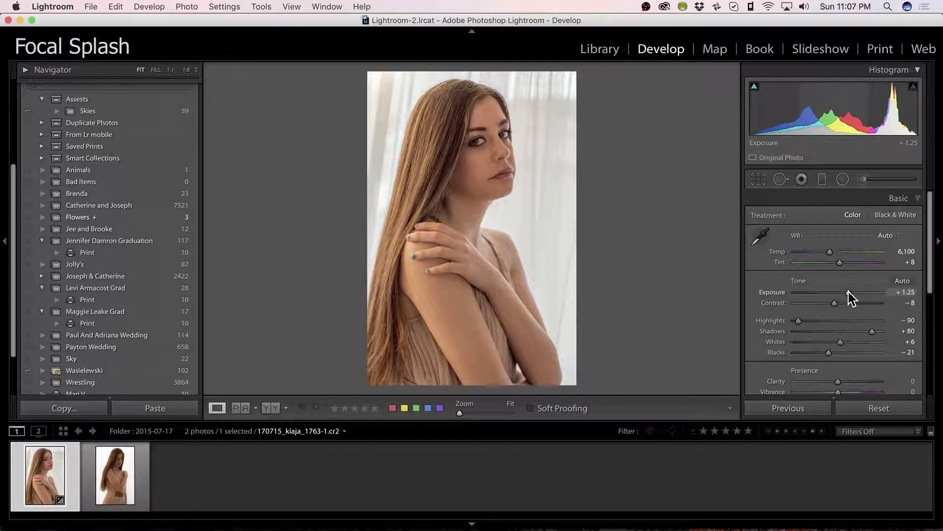
drag(848, 293, 852, 292)
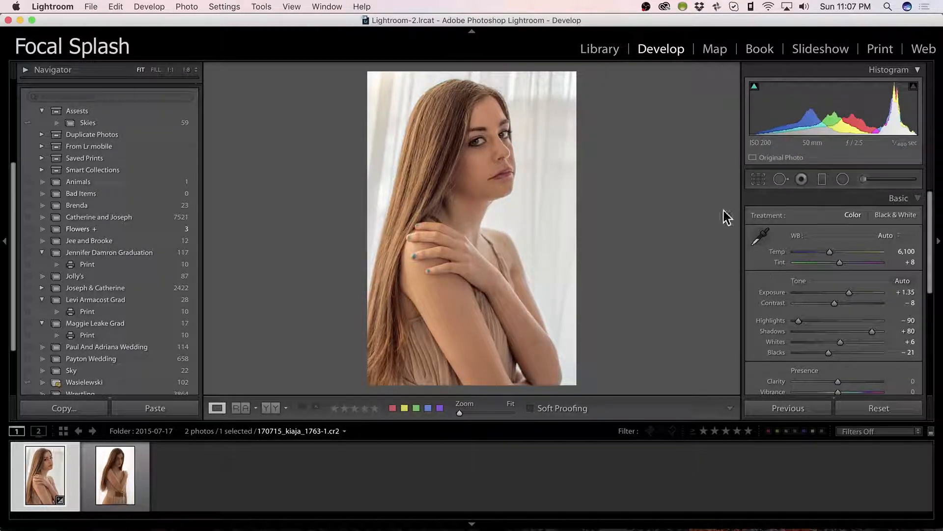
Start a Radial Filter with a positive exposure amount for brightening
click(844, 180)
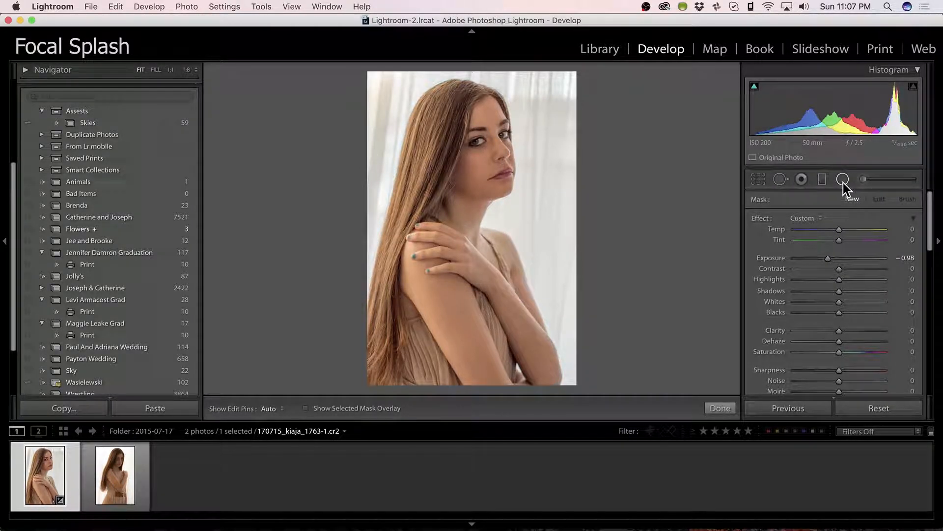
click(843, 180)
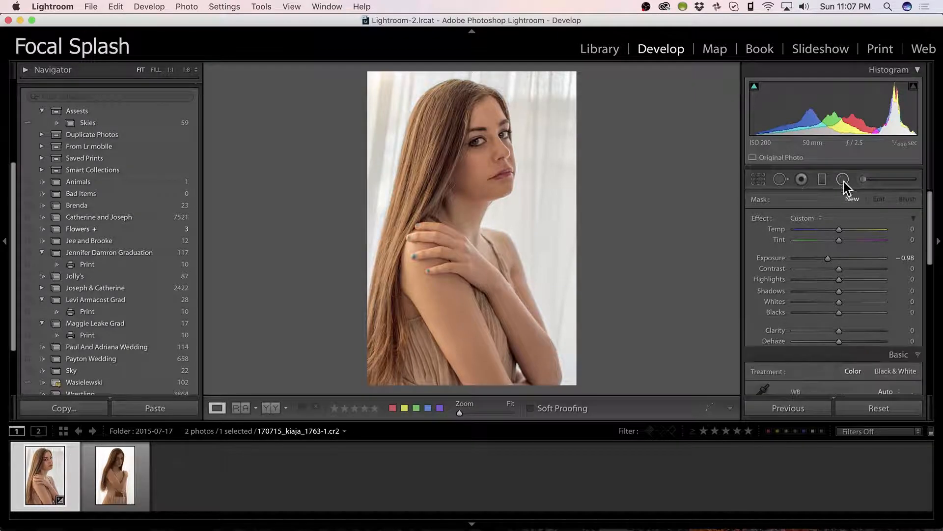
click(844, 180)
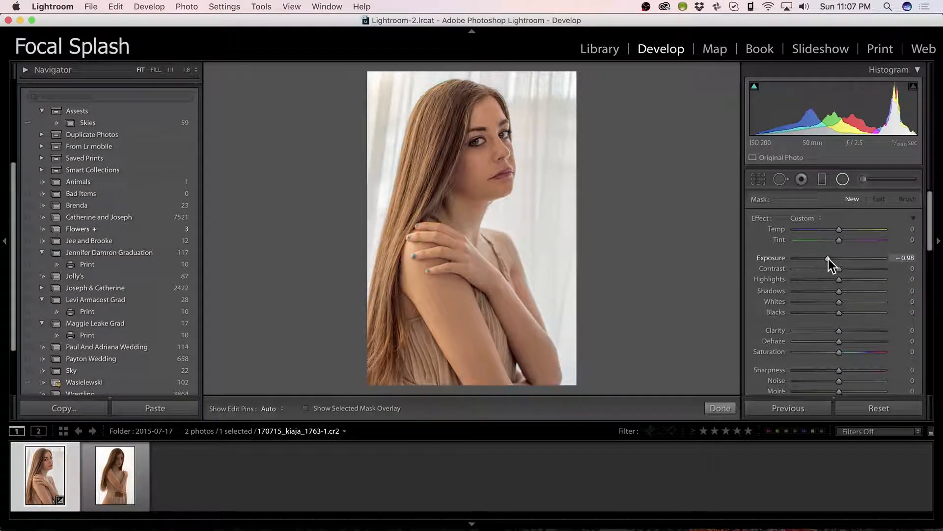
drag(851, 259, 848, 260)
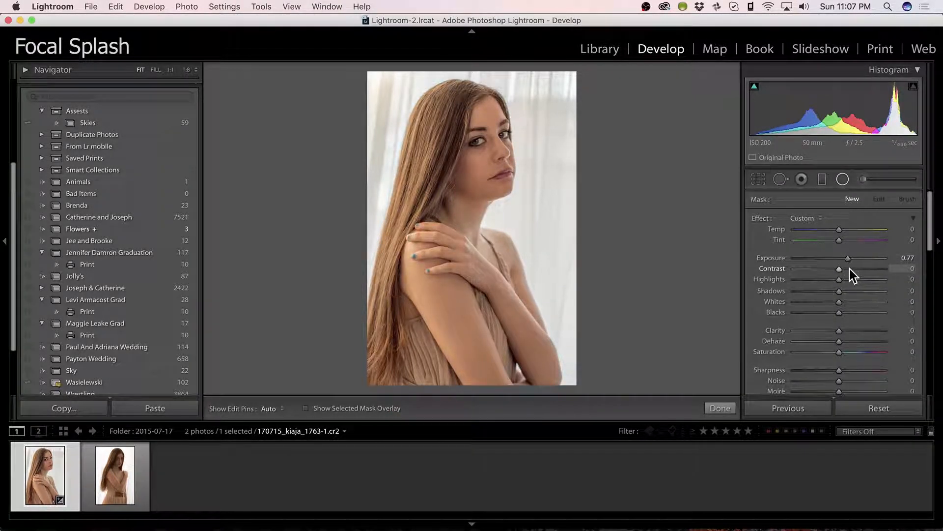
double_click(763, 219)
drag(840, 258, 854, 258)
Draw the oval over the woman's face and tone its exposure down to +0.84
drag(482, 153, 524, 215)
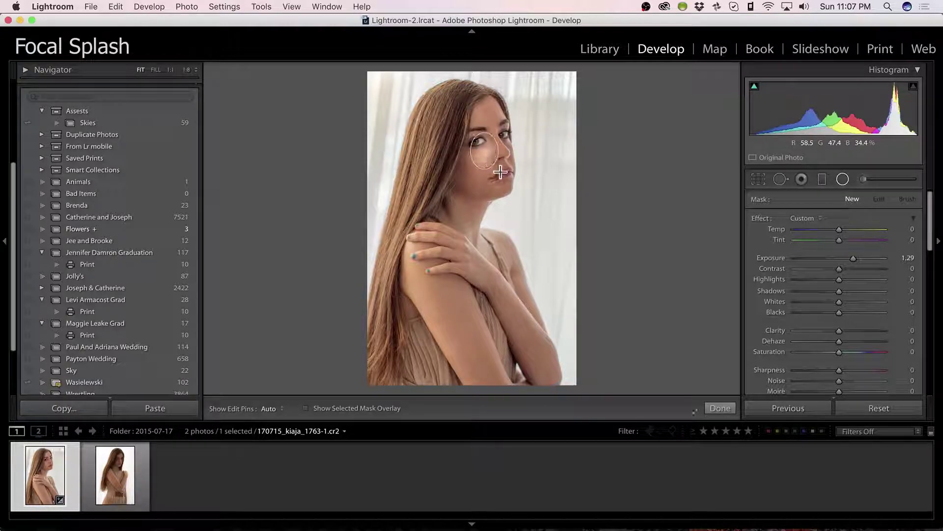
click(524, 212)
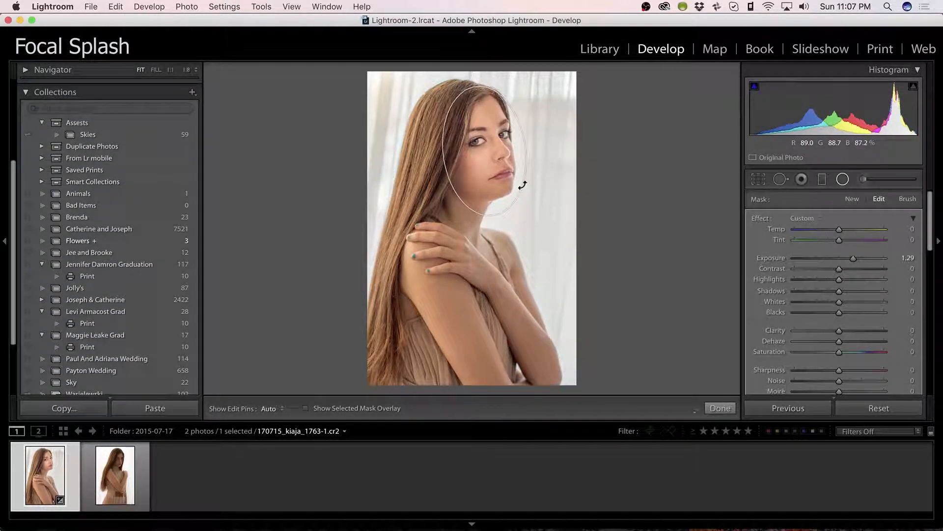
click(486, 147)
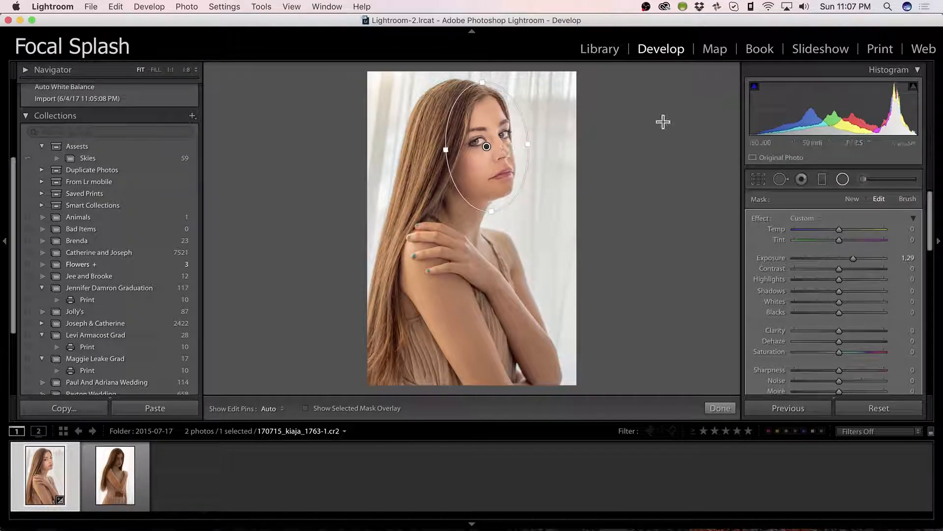
drag(853, 258, 848, 262)
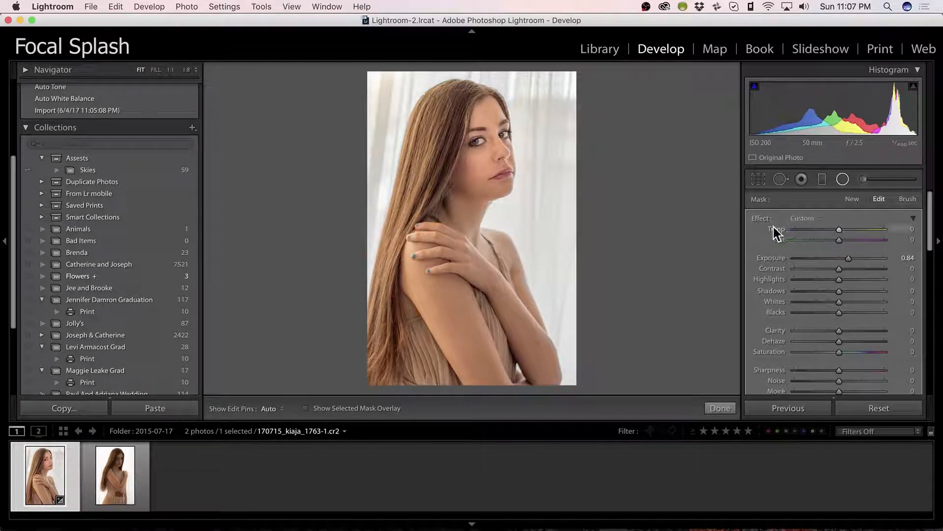
key(x)
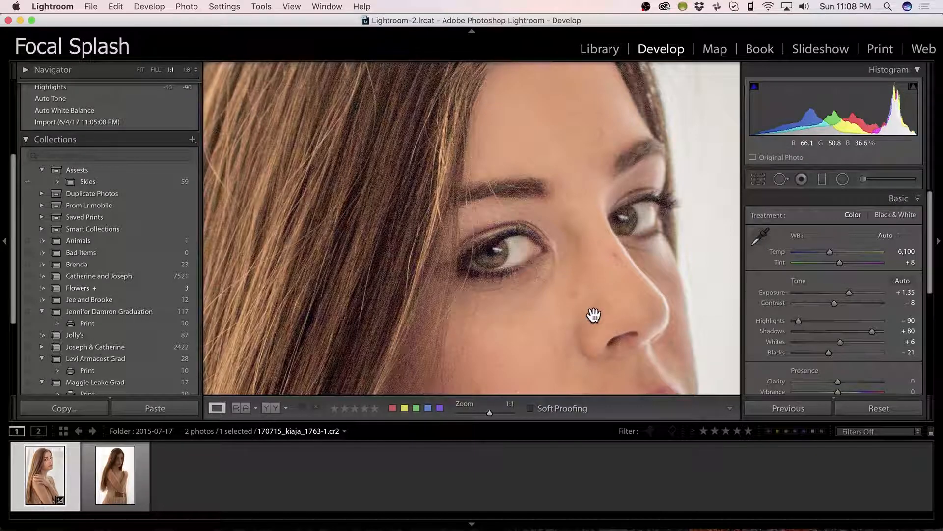
View the mouth at 1:1 and switch from the Basic to the Detail panel
click(593, 317)
click(583, 210)
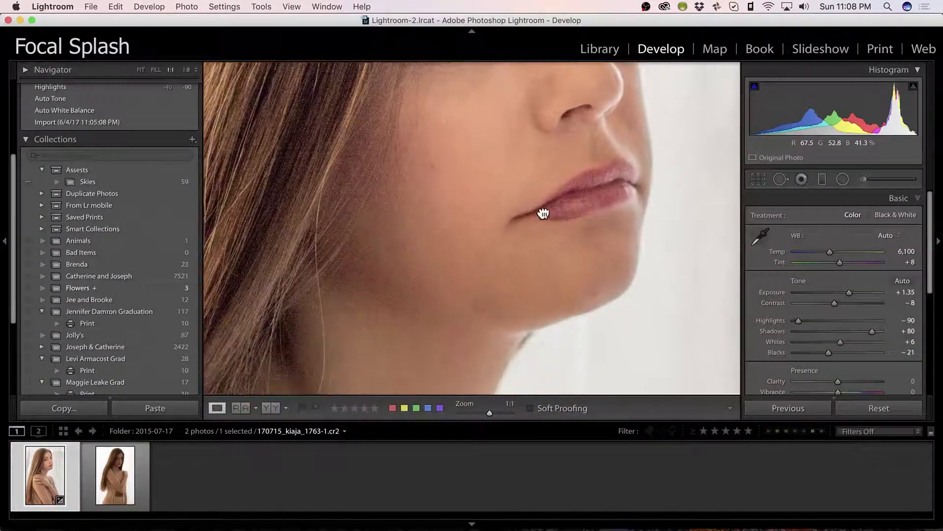
drag(543, 214, 558, 196)
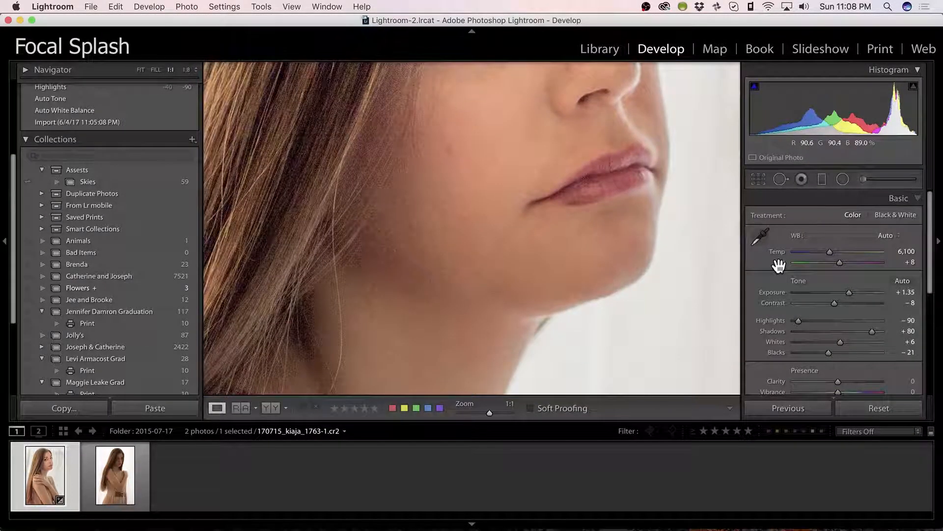
click(902, 198)
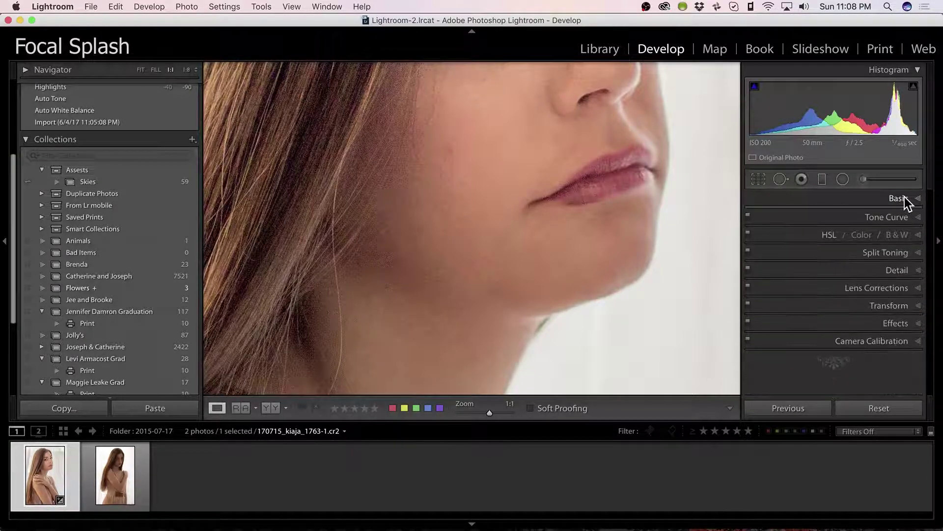
click(897, 269)
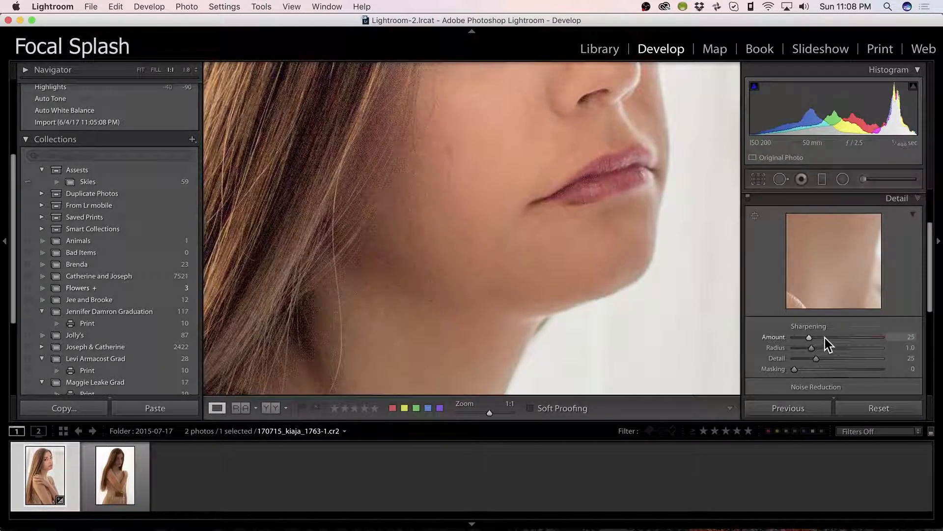
Set Sharpening Amount to 60 and Masking to 93 so only strong edges sharpen
drag(809, 337, 824, 337)
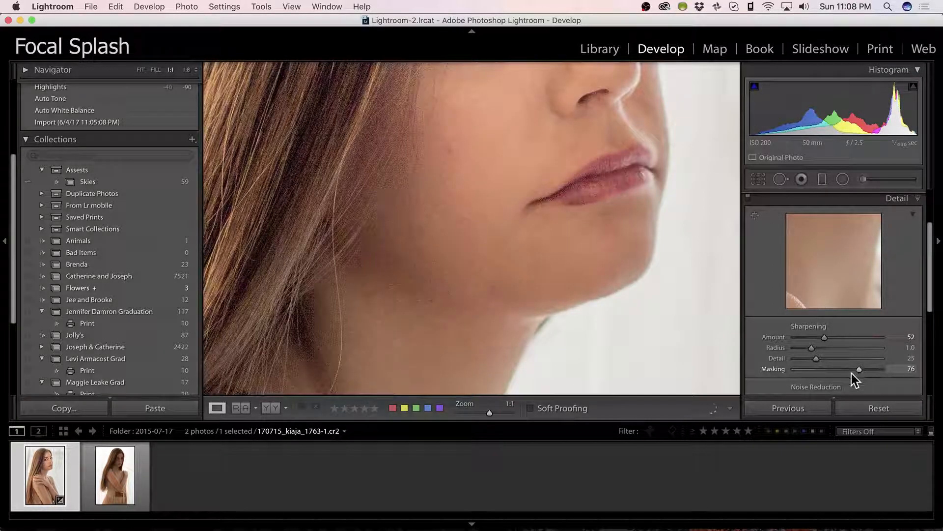
drag(859, 369, 876, 366)
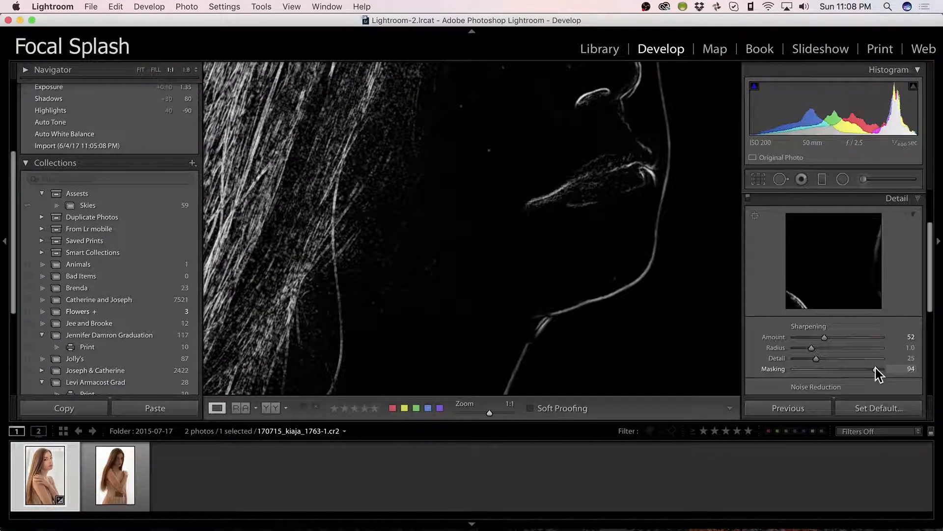
drag(876, 368, 878, 369)
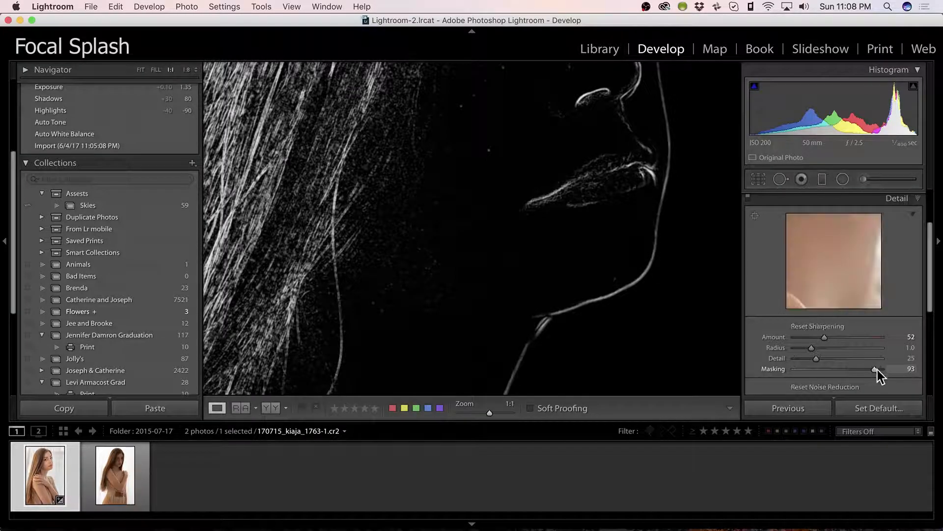
drag(824, 336, 829, 337)
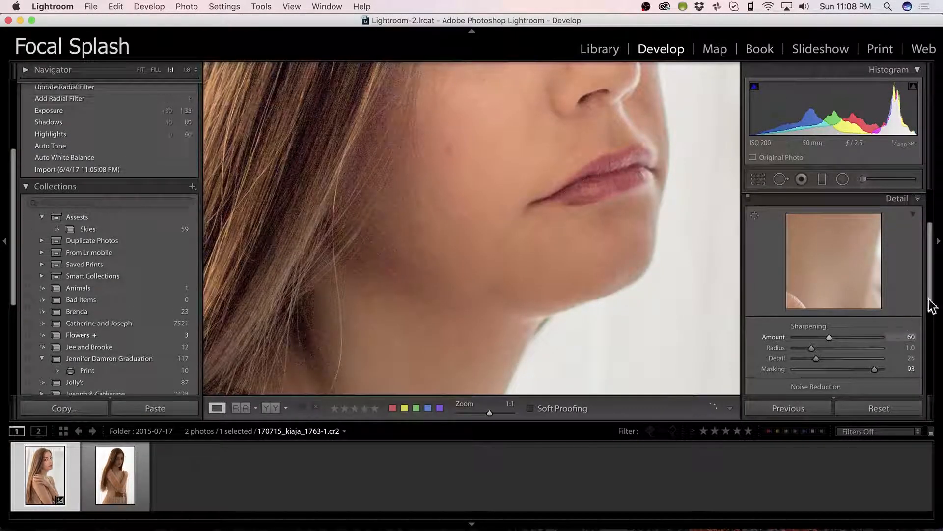
drag(932, 302, 932, 338)
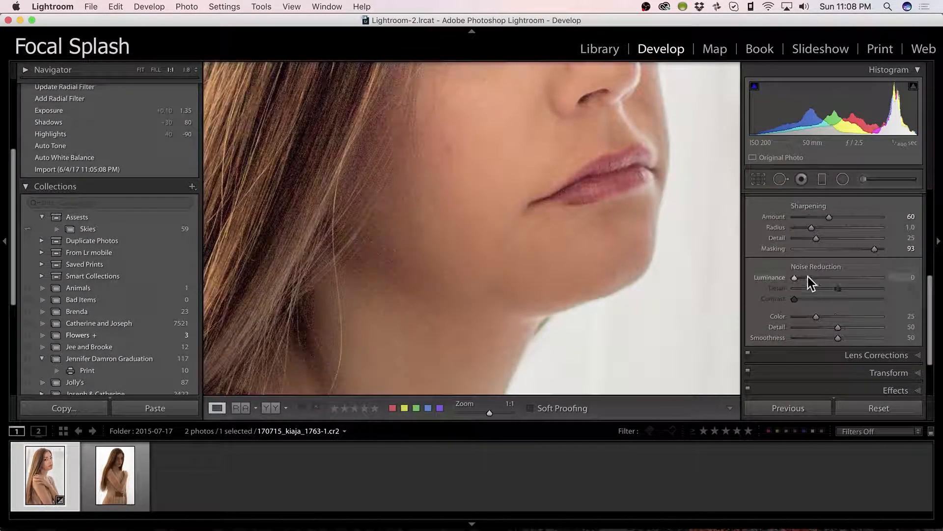
Begin luminance noise reduction and zoom to 1:1 on the eye to judge it
drag(795, 278, 821, 279)
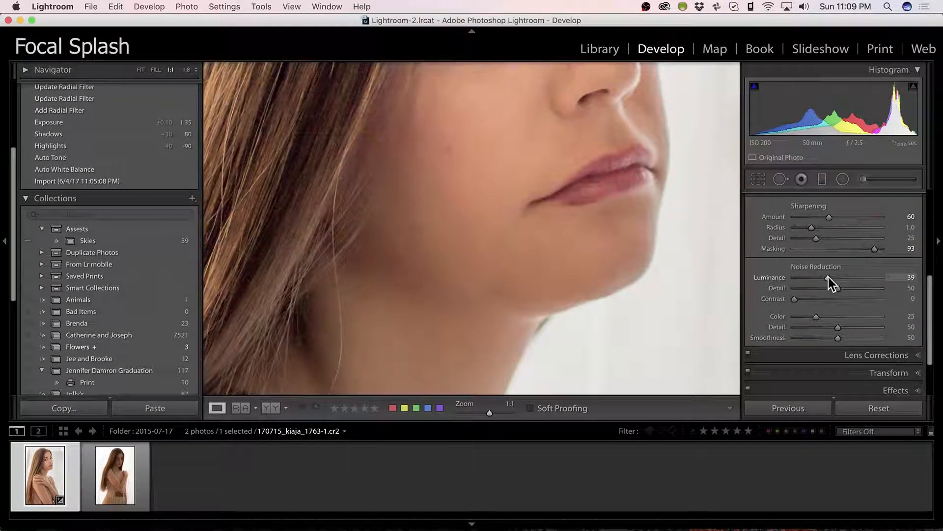
click(604, 255)
click(604, 316)
drag(605, 316, 526, 121)
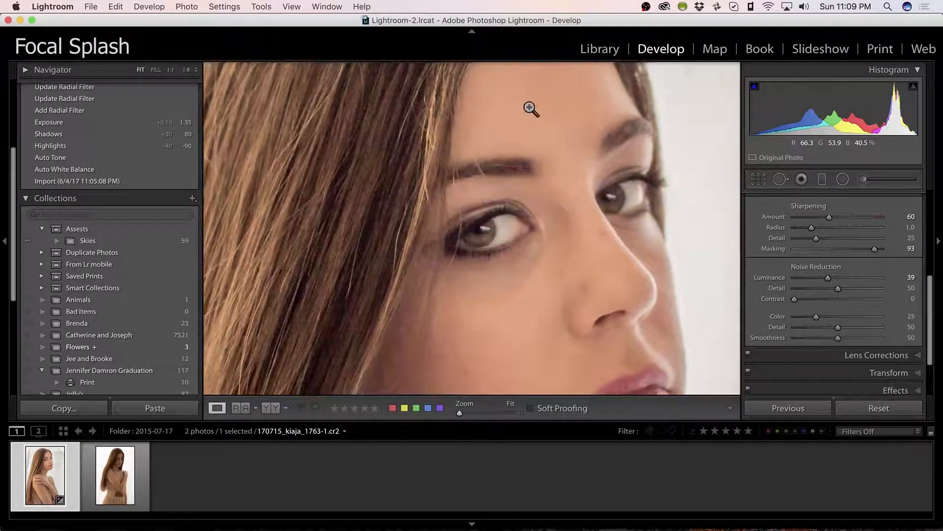
click(524, 234)
click(478, 137)
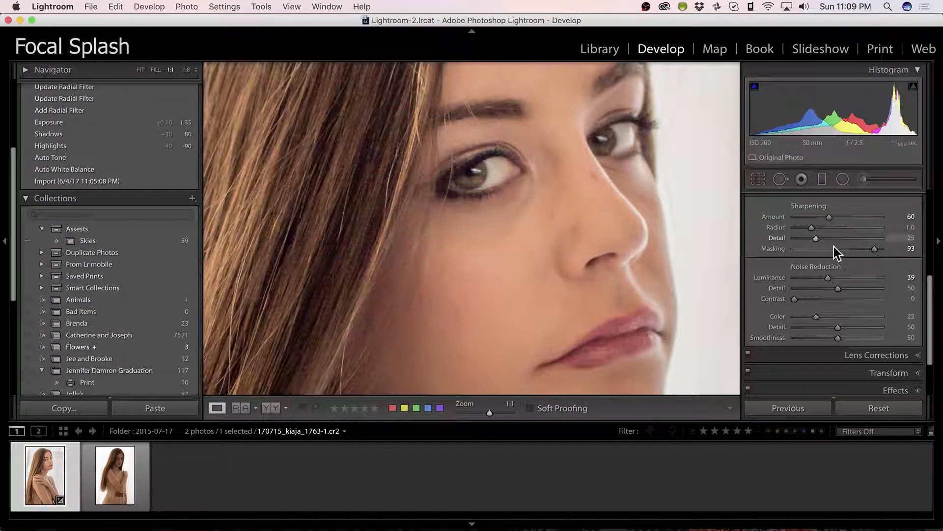
Settle luminance noise reduction at 51 and raise Sharpening Amount to 70
drag(829, 278, 882, 278)
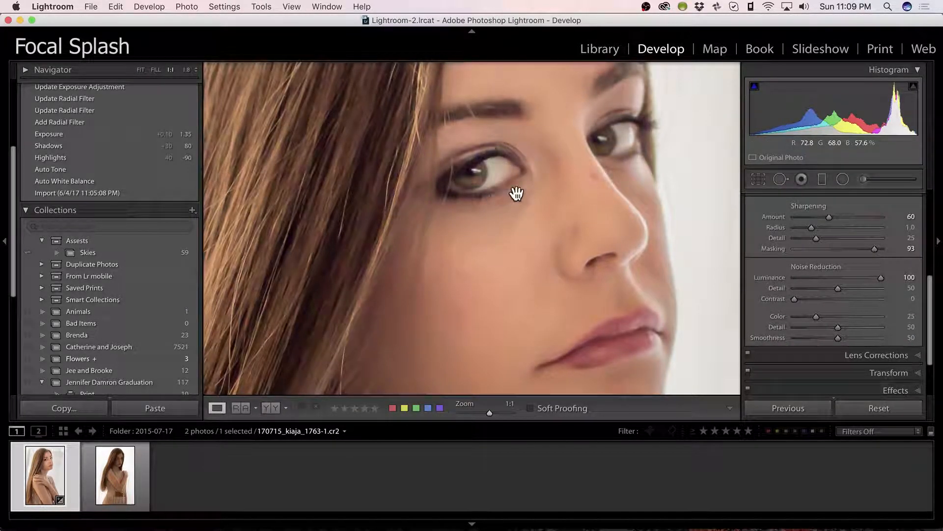
drag(881, 278, 838, 277)
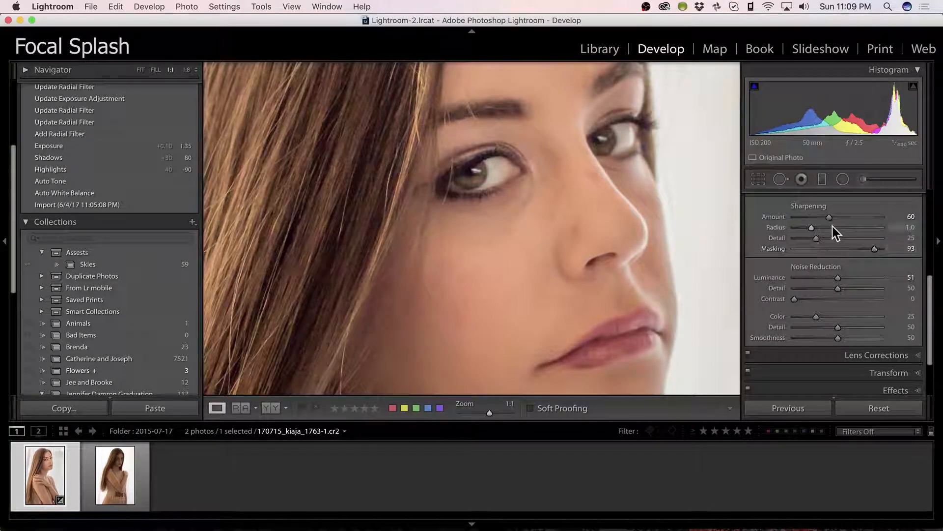
drag(829, 217, 835, 216)
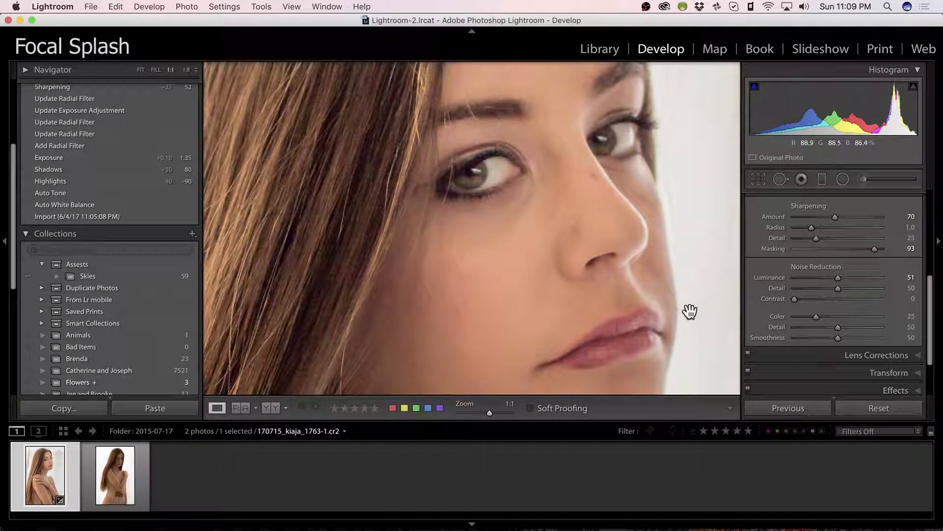
click(540, 246)
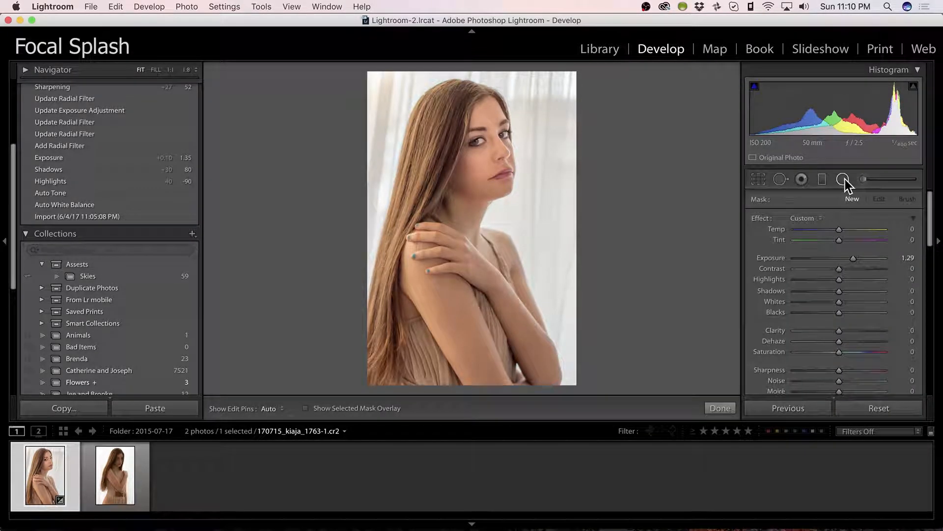
Shift the face-brightening oval left and reshape its bottom and left edge
click(485, 147)
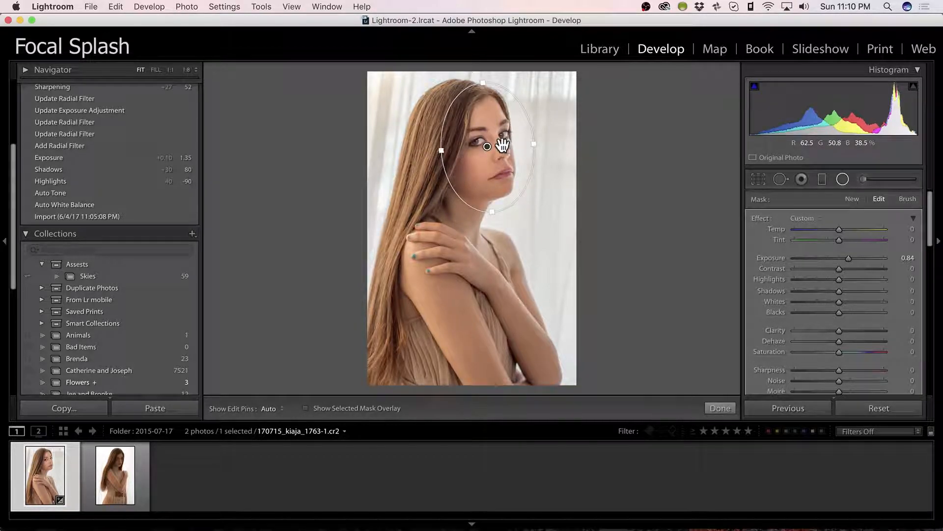
drag(485, 147, 478, 148)
drag(482, 214, 479, 211)
drag(424, 152, 475, 153)
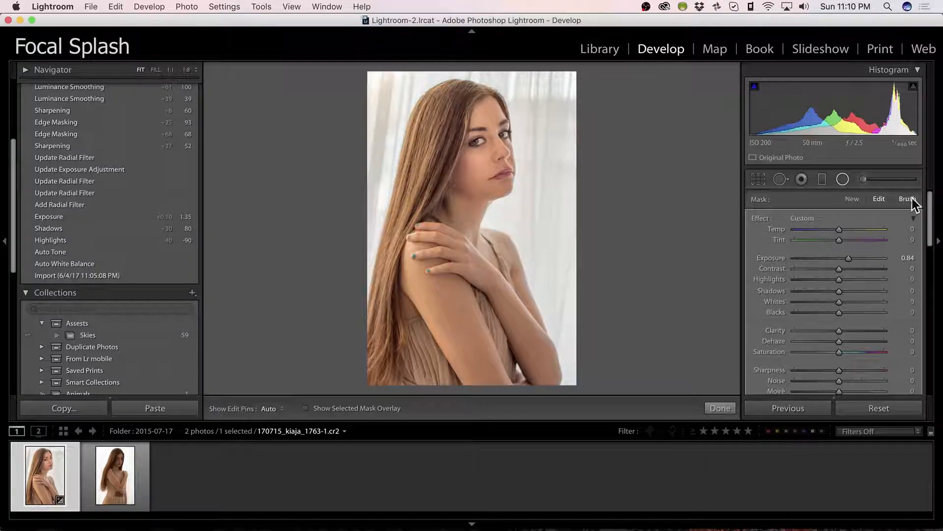
mouse_move(935, 218)
mouse_down()
mouse_move(938, 272)
mouse_move(928, 262)
mouse_up()
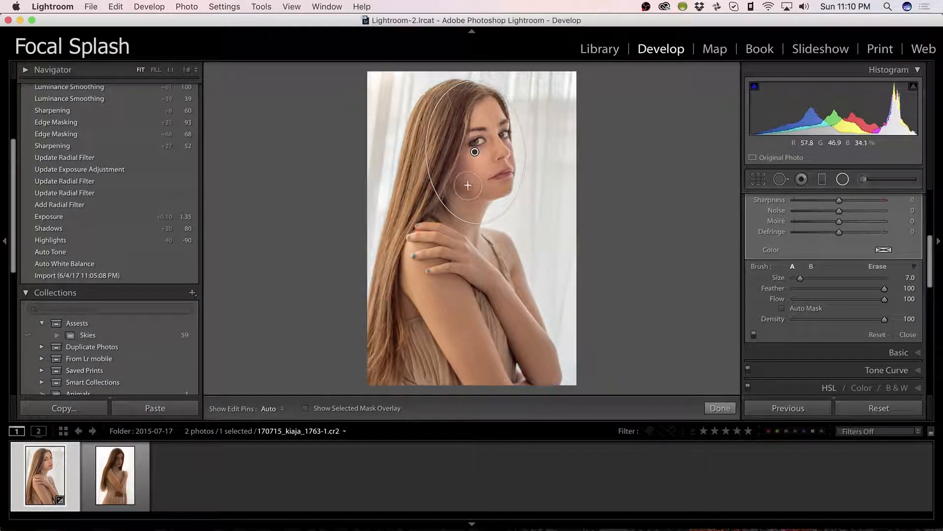
Brush the oval's mask along the hair and across the face, then close the filter
key(h)
drag(472, 185, 457, 163)
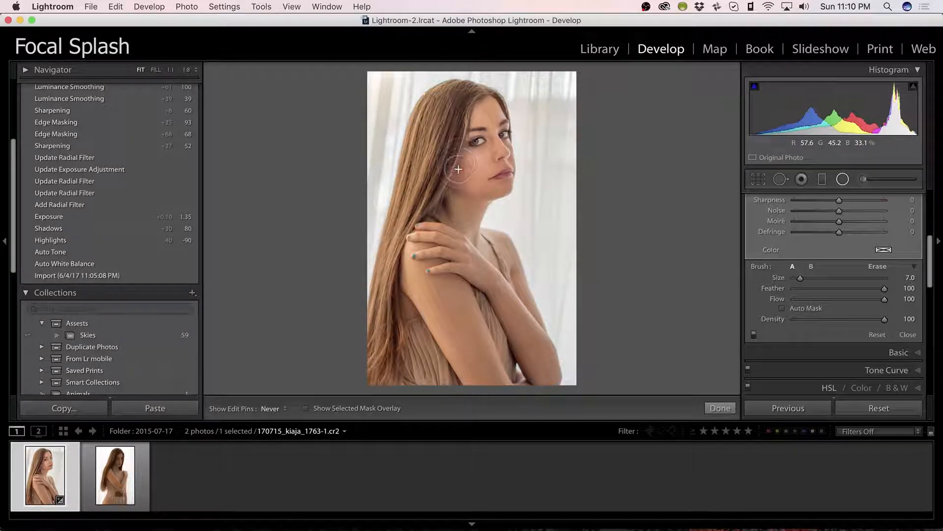
key(h)
key(h)
drag(492, 223, 509, 166)
key(h)
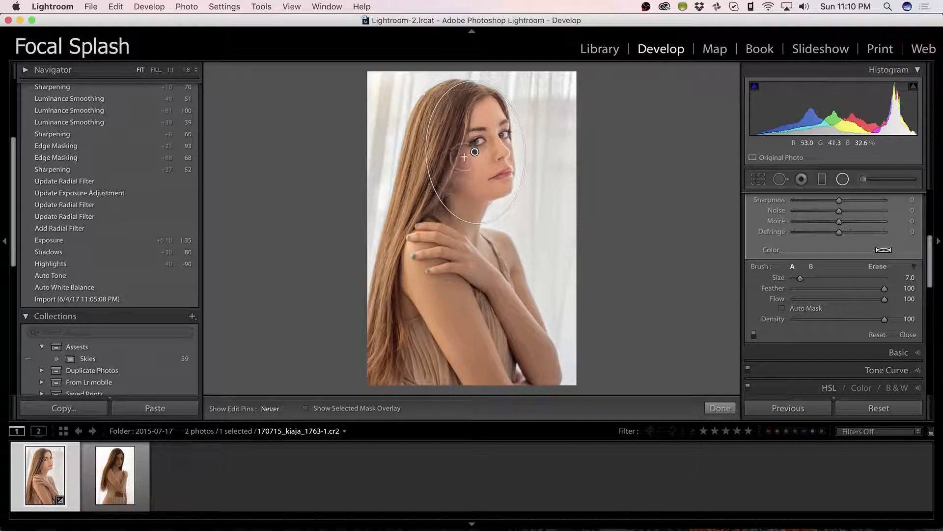
drag(453, 188, 463, 157)
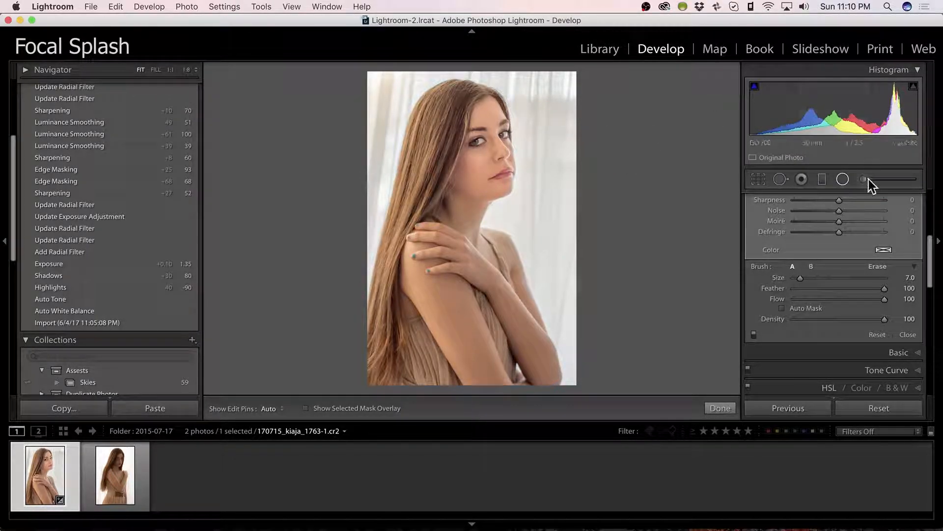
click(843, 179)
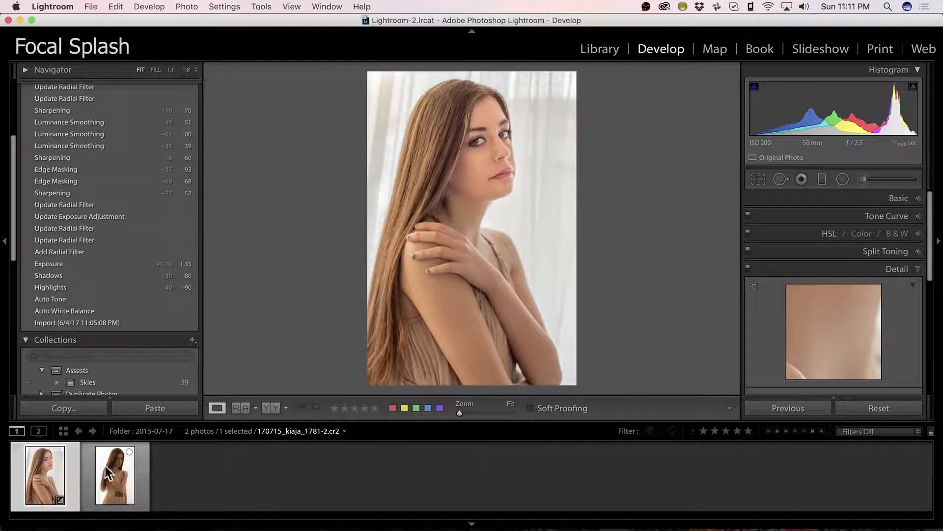
Open the second portrait in Photoshop, zoom on the face and pick a healing tool
click(57, 466)
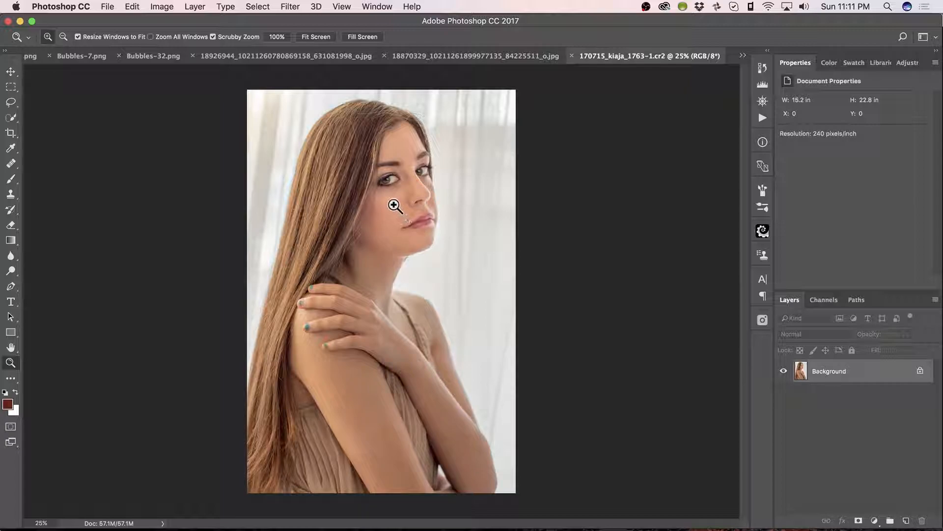
drag(389, 204, 465, 195)
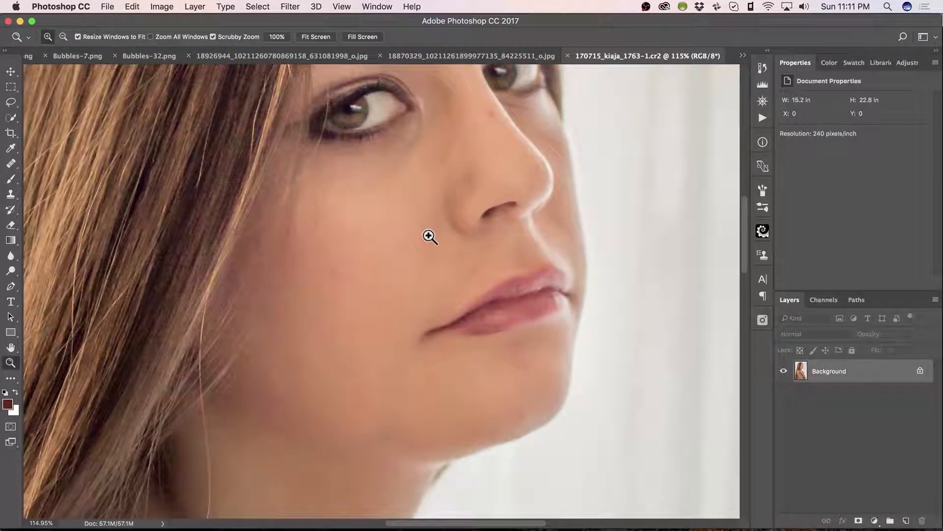
key(j)
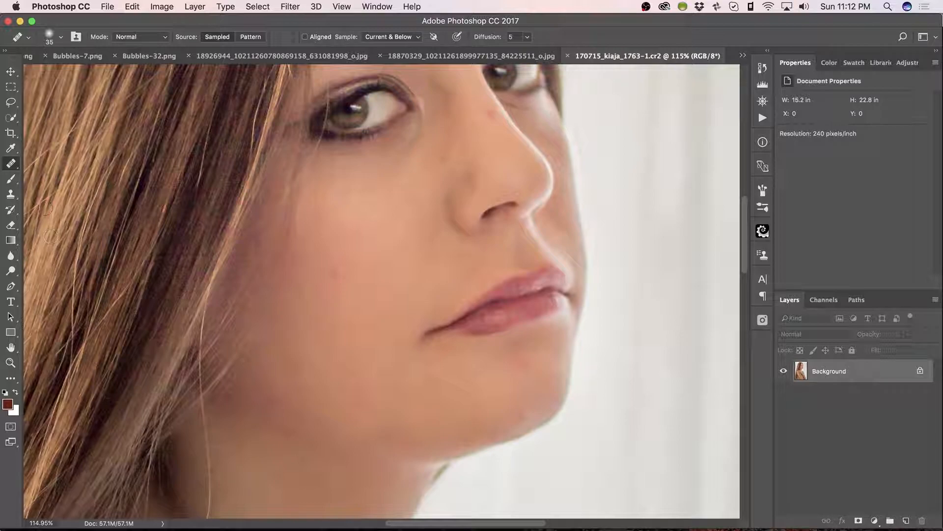
Spot-heal the blemishes below the eye, on the nose bridge and across the cheeks
key(shift+j)
key(shift+j)
key(shift+j)
key(shift+j)
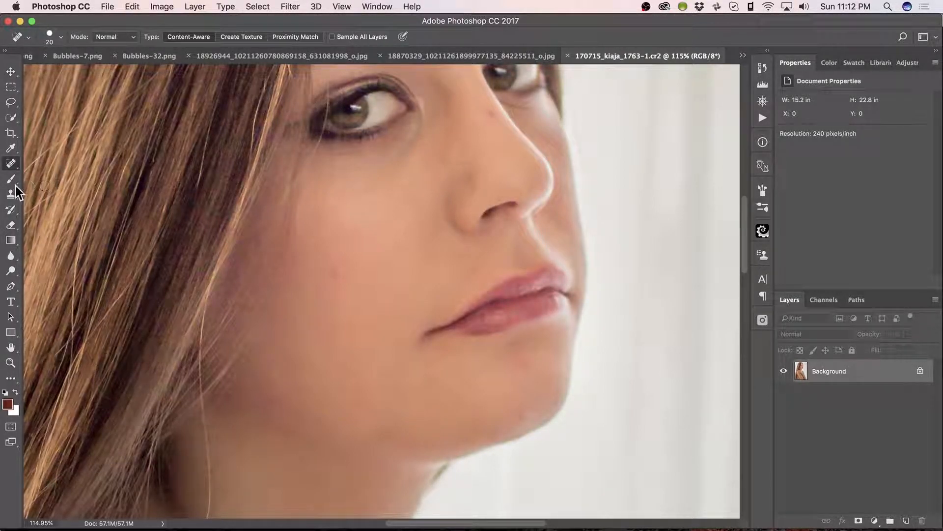
right_click(11, 164)
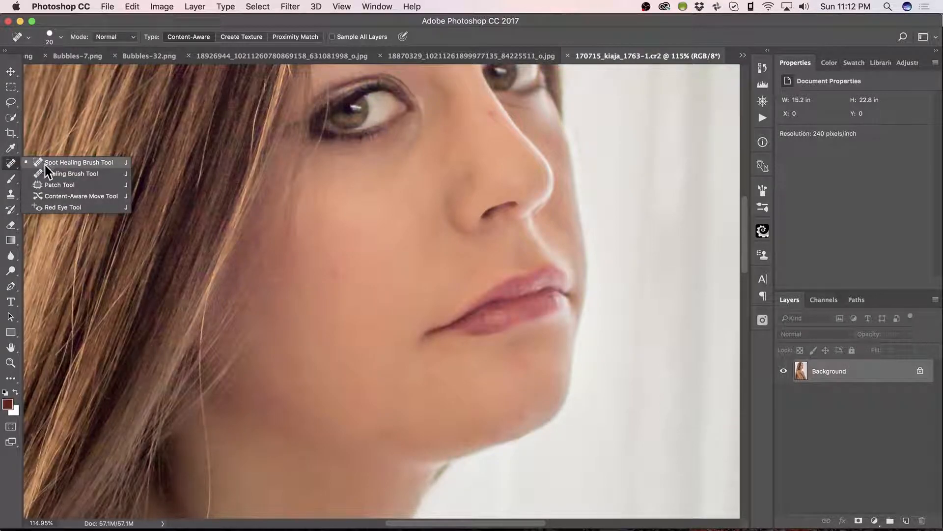
click(74, 162)
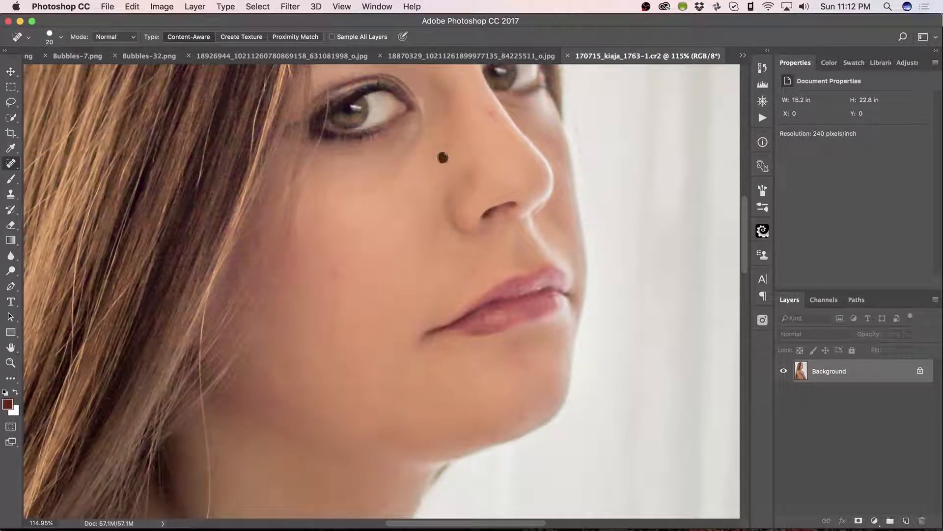
click(442, 158)
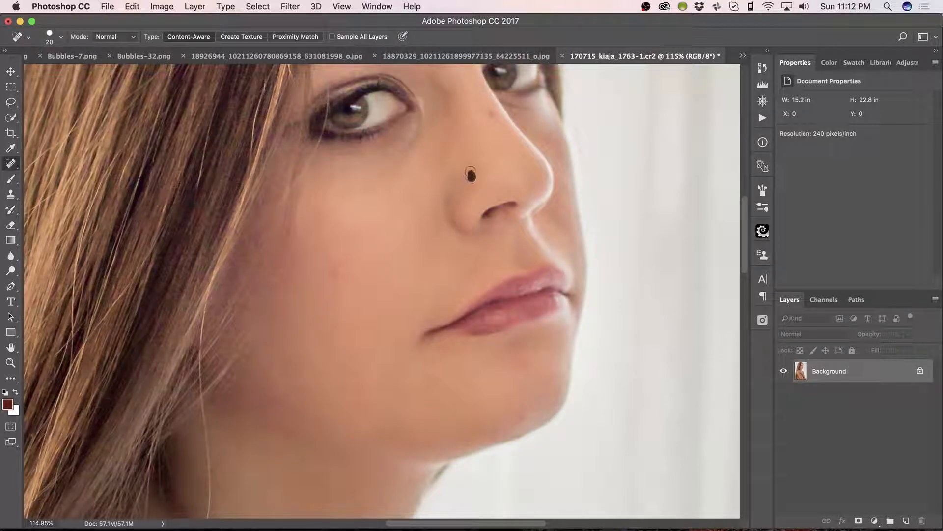
click(491, 116)
click(421, 217)
click(334, 273)
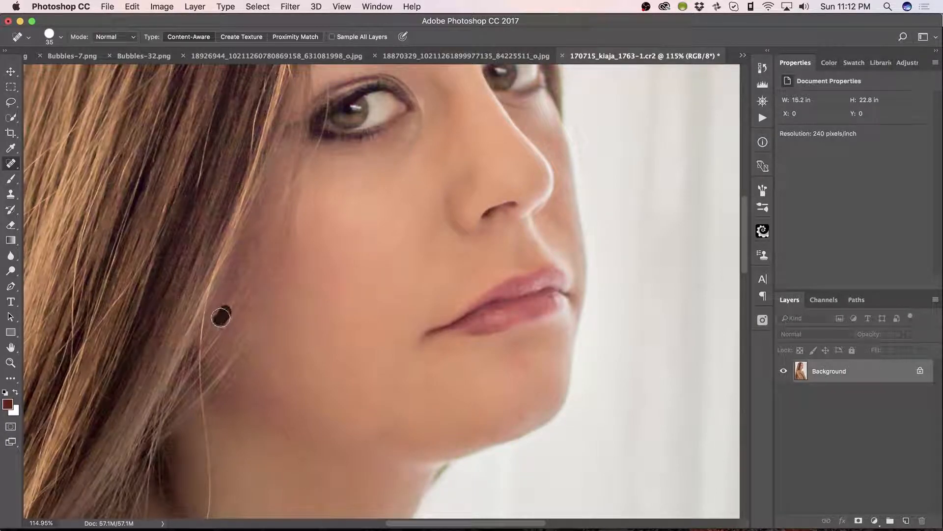
click(221, 317)
click(228, 309)
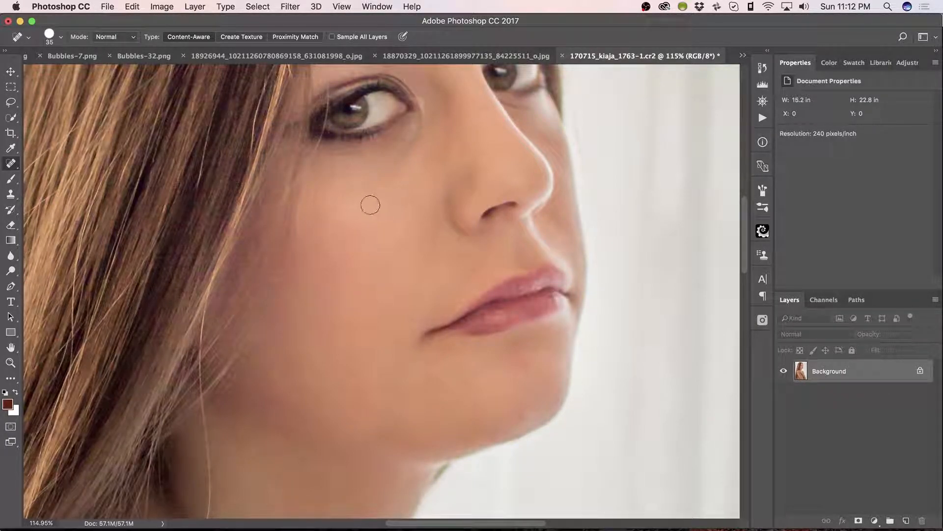
click(348, 222)
Spot-heal the chin, jawline and nose spots, then move the view down to the hand on the shoulder
click(528, 370)
click(509, 426)
drag(400, 375, 411, 512)
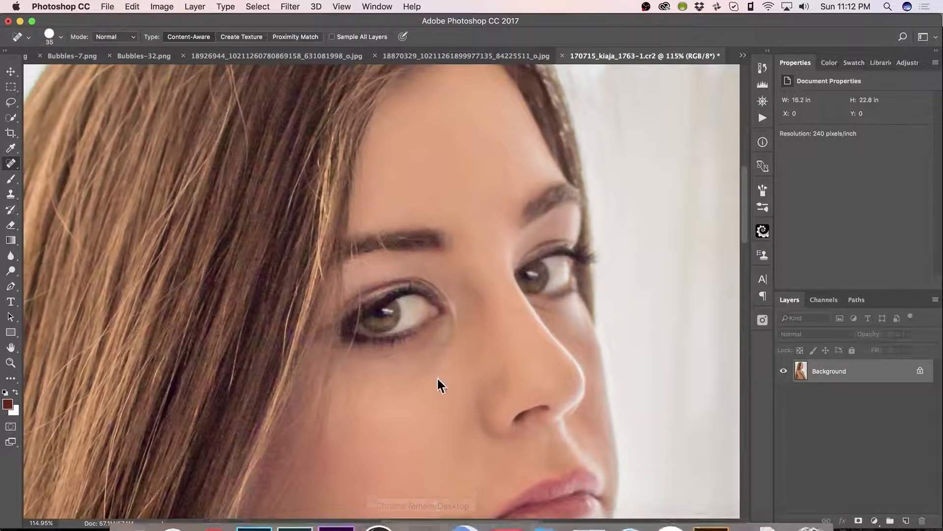
click(509, 156)
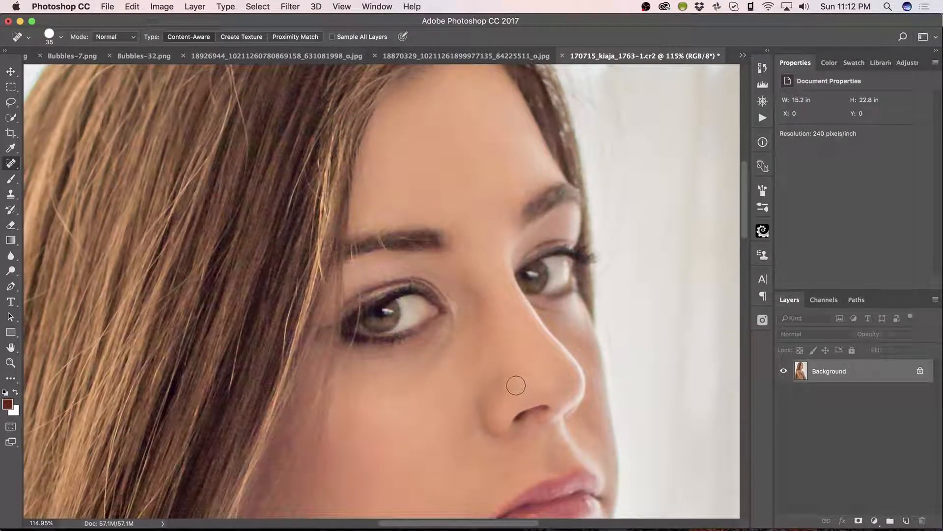
drag(489, 431, 487, 323)
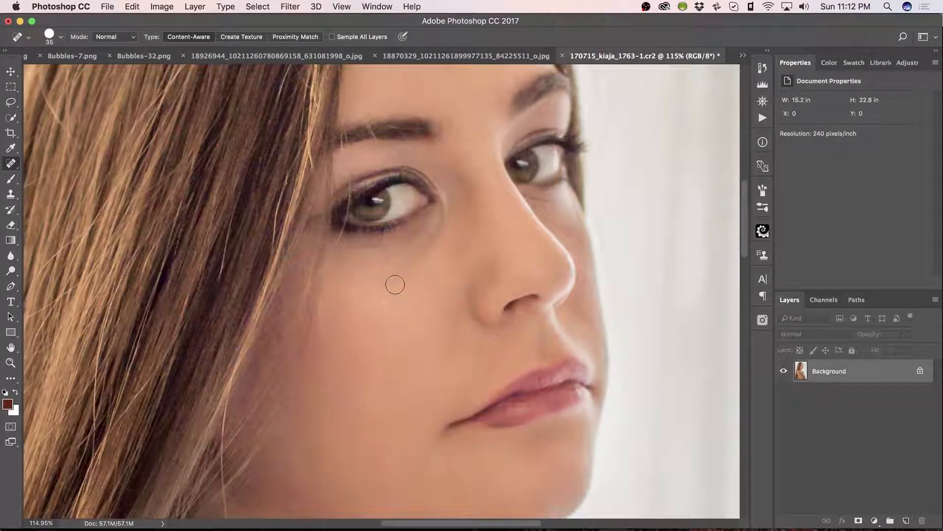
drag(450, 443, 484, 96)
drag(419, 352, 487, 96)
drag(472, 305, 435, 236)
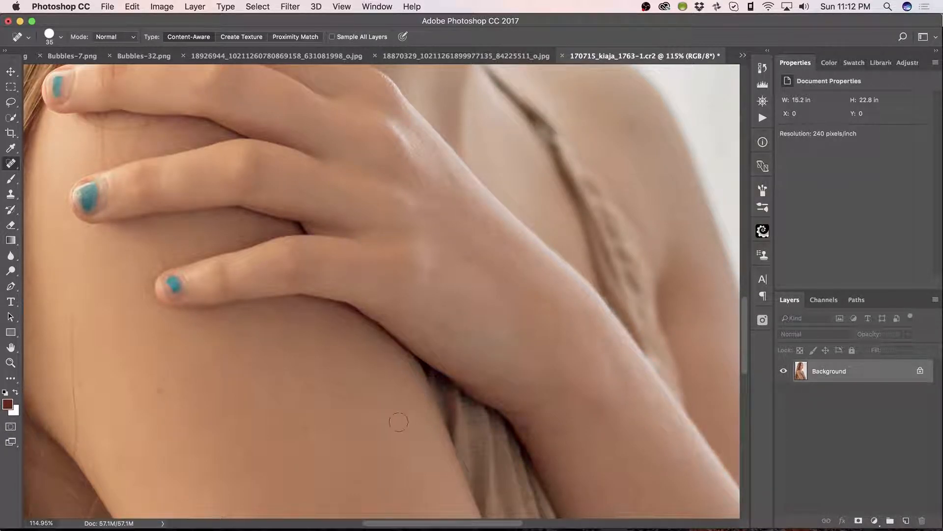
Spot-heal the blemishes along the upper arm, lower arm and forearm down to the wrist
drag(399, 422, 493, 232)
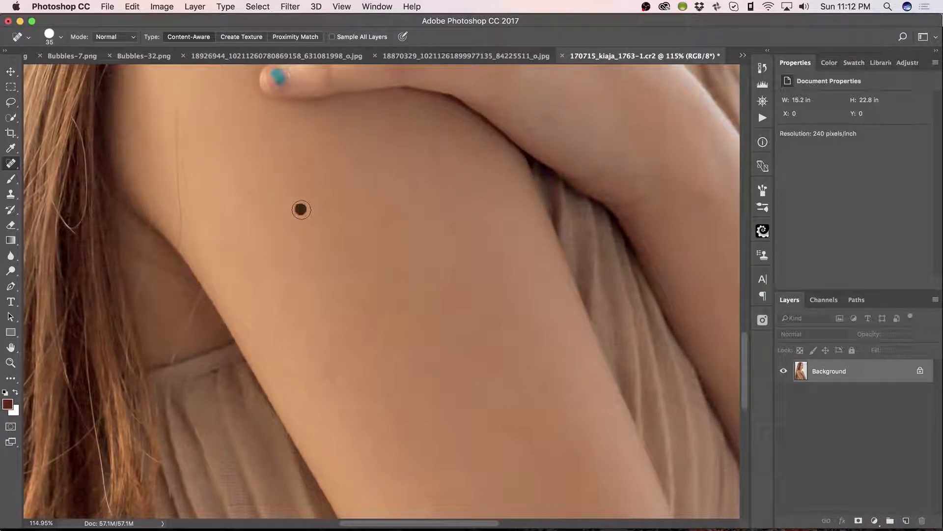
drag(446, 313, 397, 96)
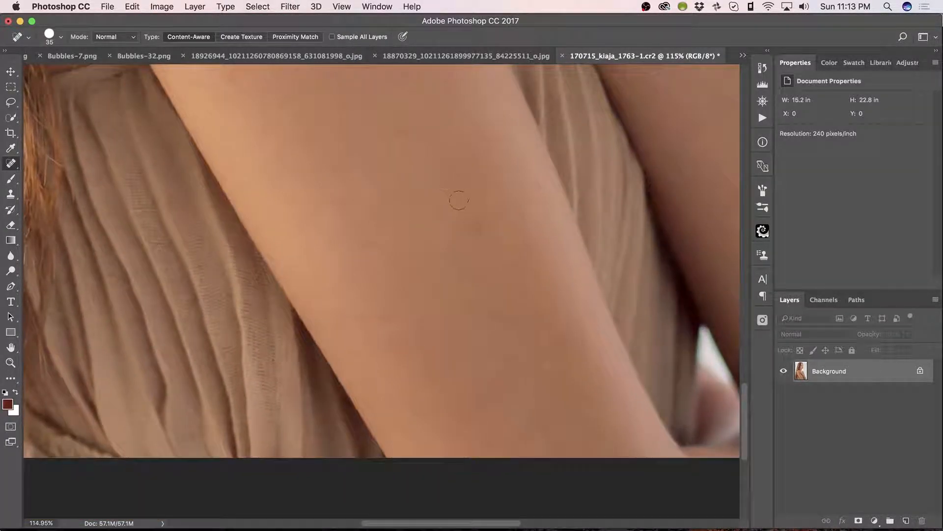
mouse_move(483, 225)
mouse_down()
mouse_move(476, 237)
mouse_move(465, 229)
mouse_up()
mouse_move(547, 327)
mouse_down()
mouse_move(391, 449)
mouse_move(546, 331)
mouse_move(472, 254)
mouse_move(426, 131)
mouse_move(428, 96)
mouse_up()
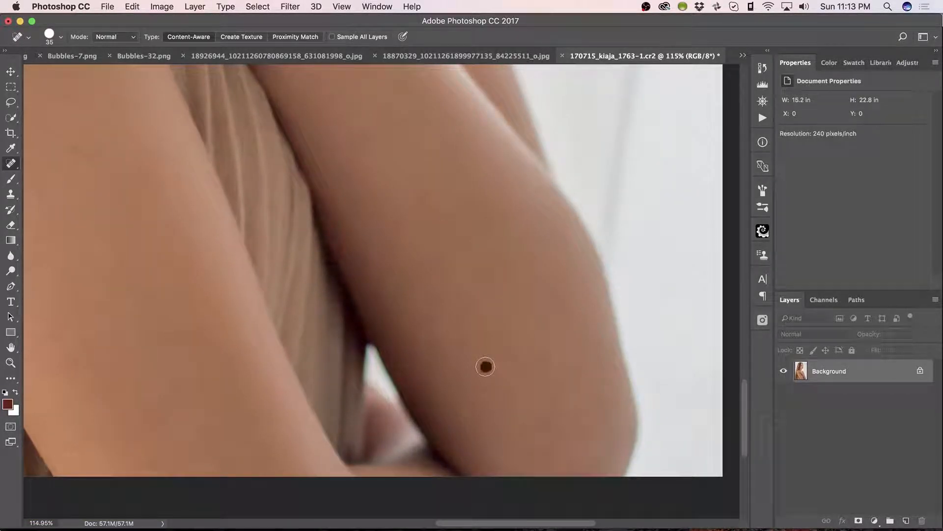
click(485, 366)
mouse_move(461, 232)
mouse_down()
mouse_move(527, 332)
mouse_move(497, 308)
mouse_move(503, 317)
mouse_up()
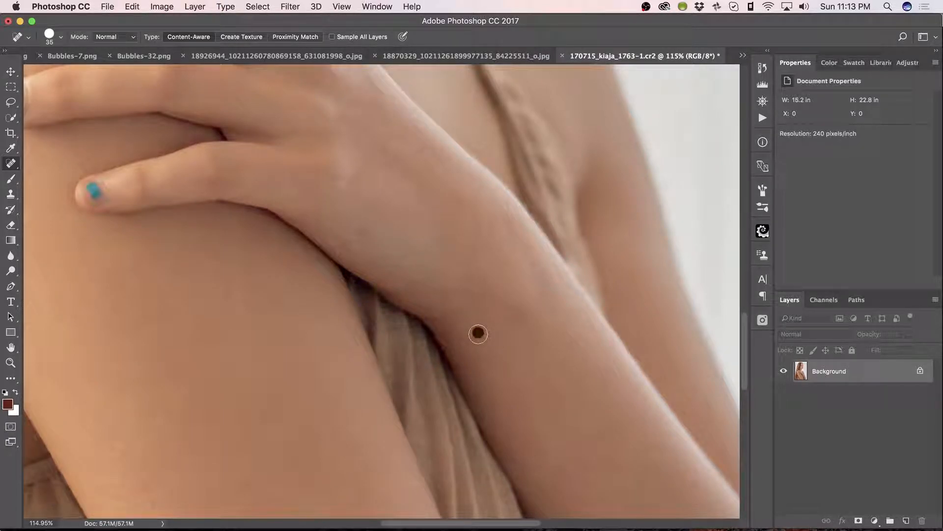
mouse_move(458, 246)
mouse_down()
mouse_move(530, 339)
mouse_move(461, 276)
mouse_move(505, 383)
mouse_move(501, 409)
mouse_move(450, 317)
mouse_up()
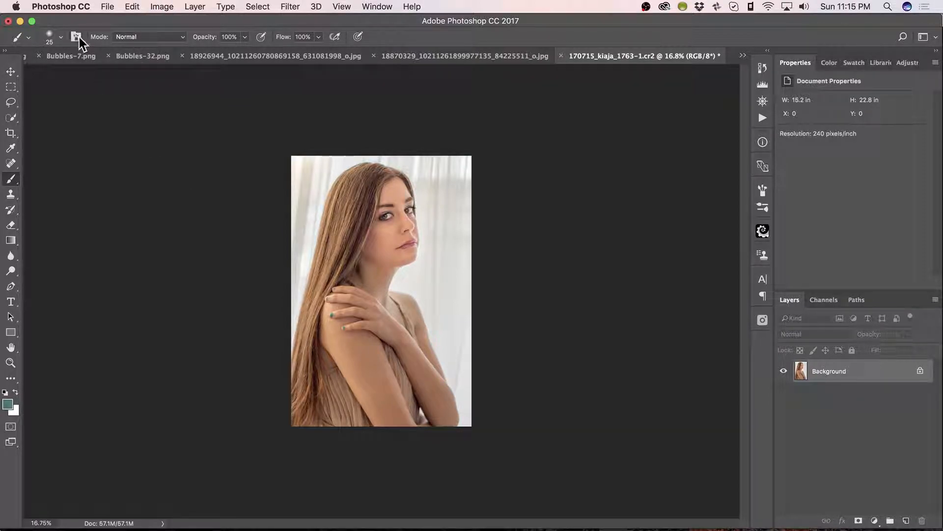
Close the retouched portrait, saving the changes, and return to Lightroom
click(107, 6)
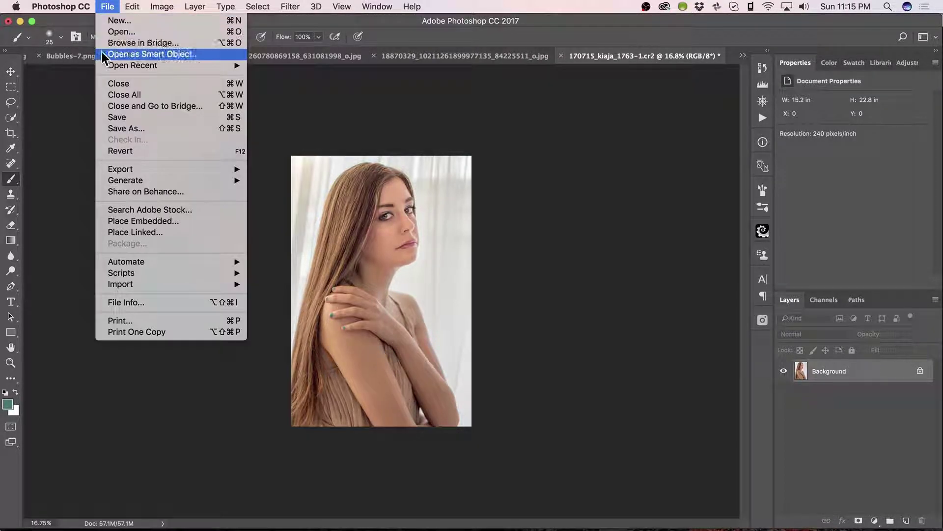
click(163, 84)
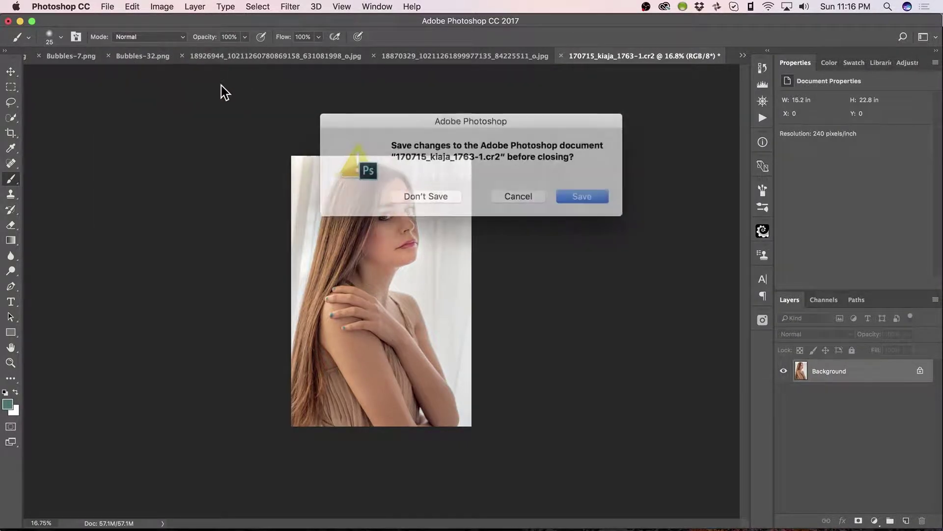
click(578, 193)
key(super+Tab)
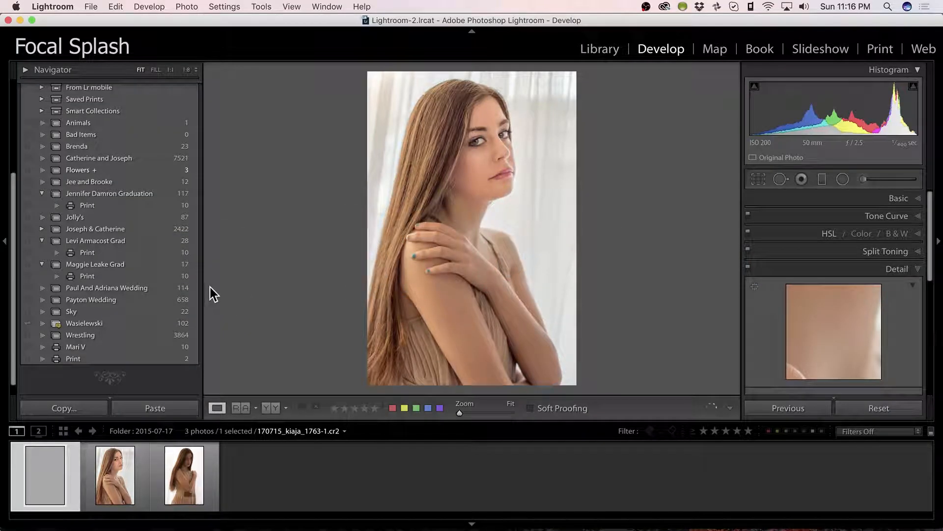
mouse_move(45, 475)
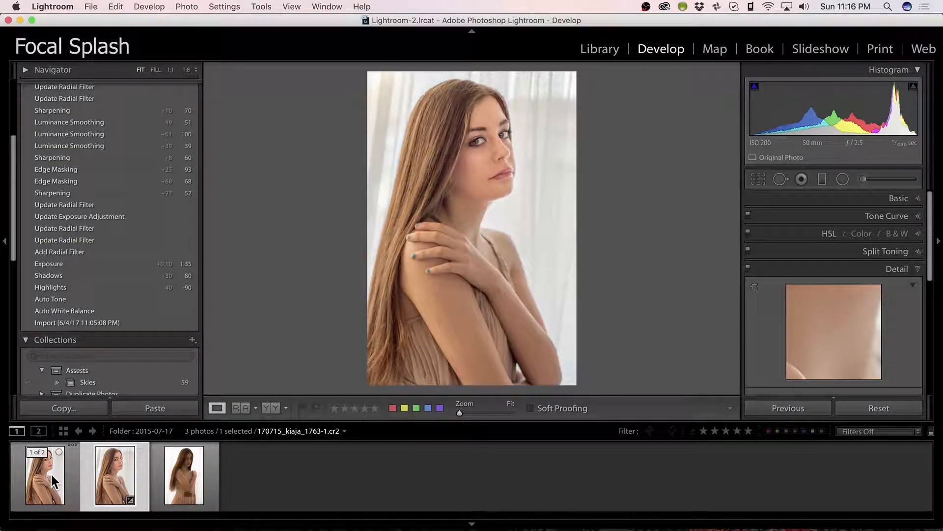
Flip between the retouched copy and the original in the filmstrip, then view the face at 1:1
click(50, 472)
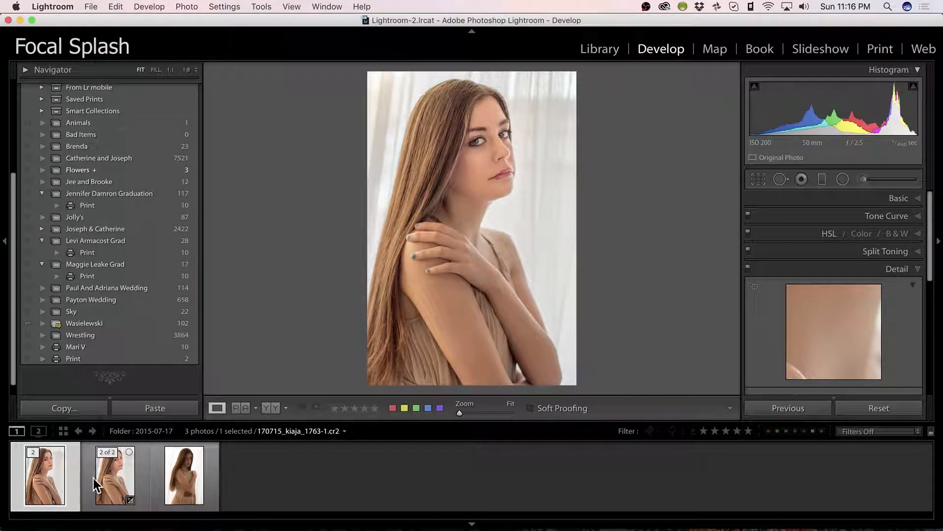
click(92, 478)
click(46, 480)
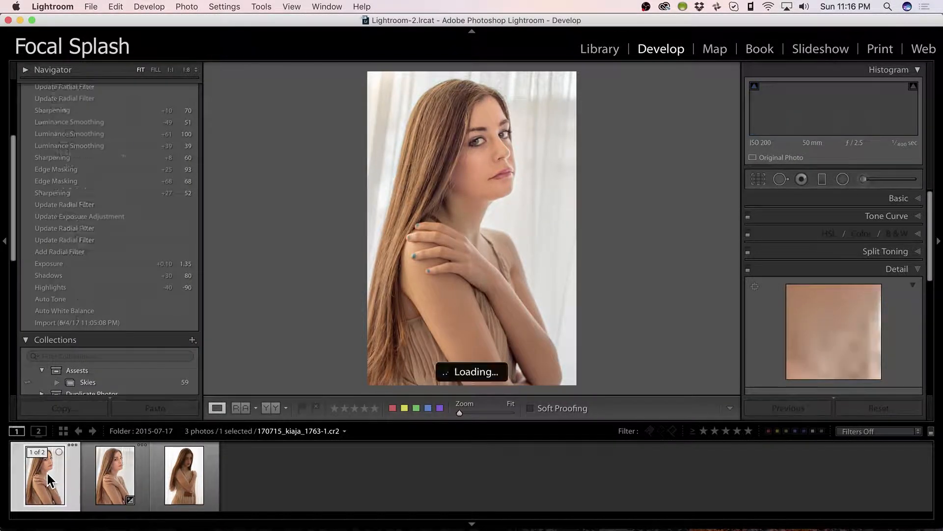
click(118, 480)
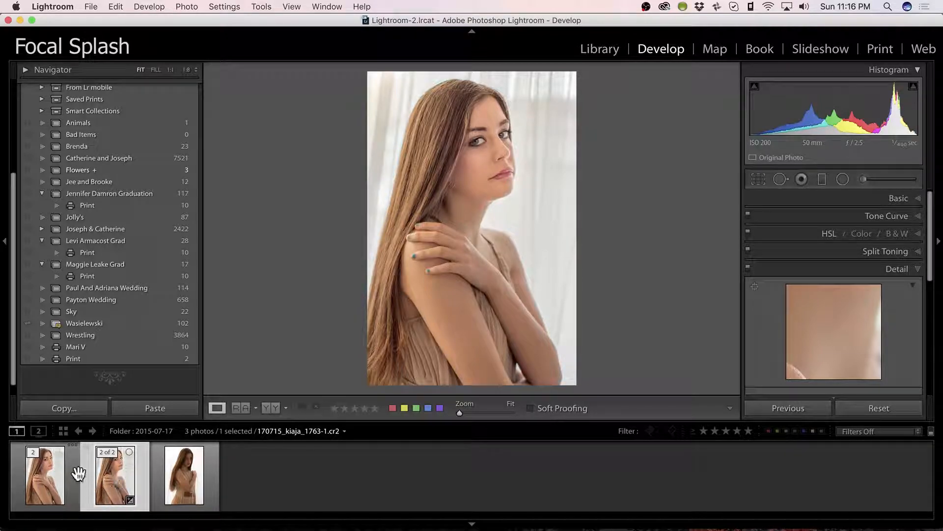
click(52, 475)
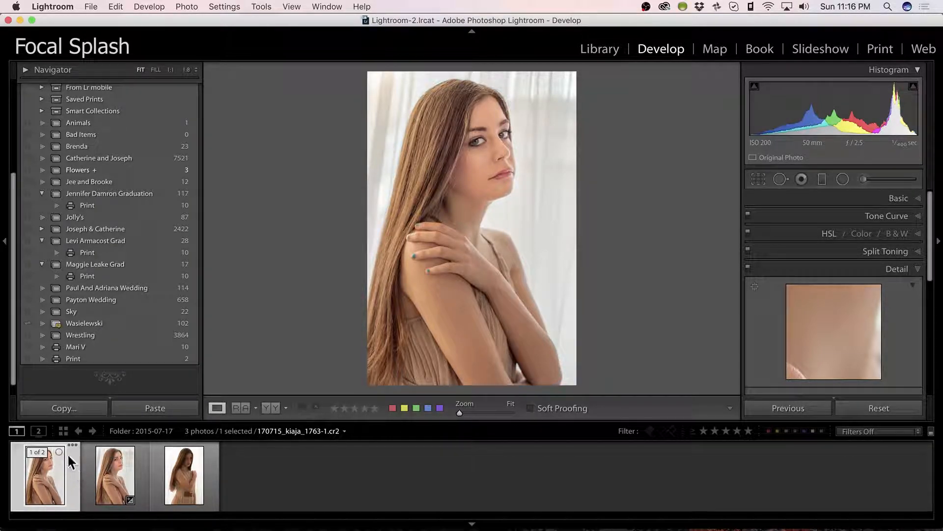
click(96, 475)
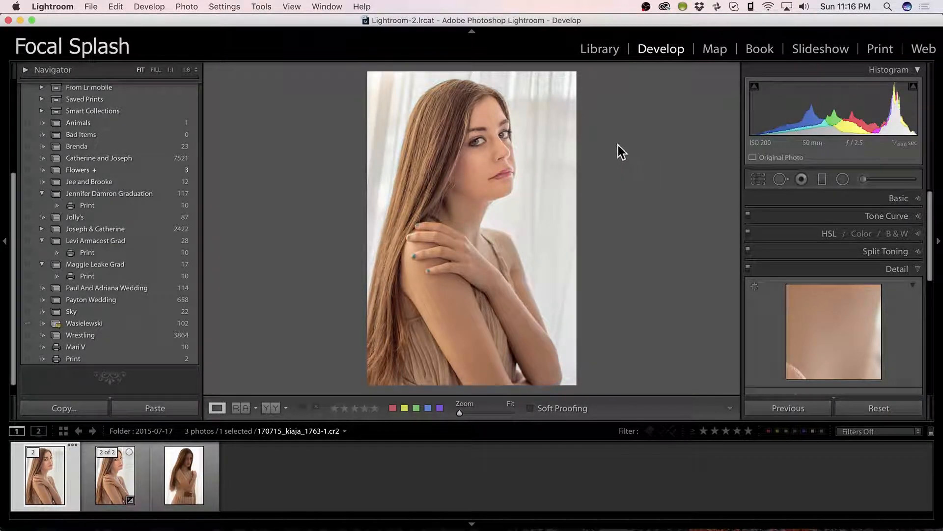
click(515, 131)
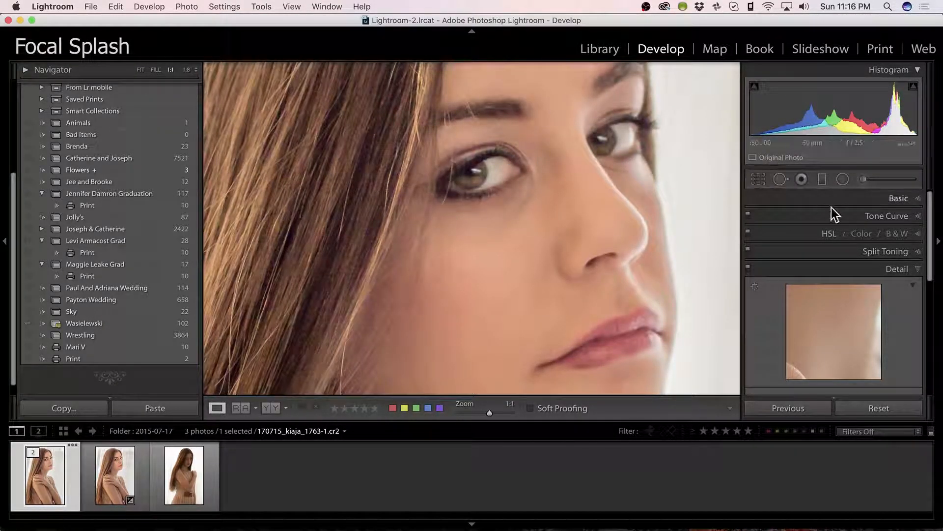
Paint a local exposure-lift adjustment over the right and left eyes
click(866, 180)
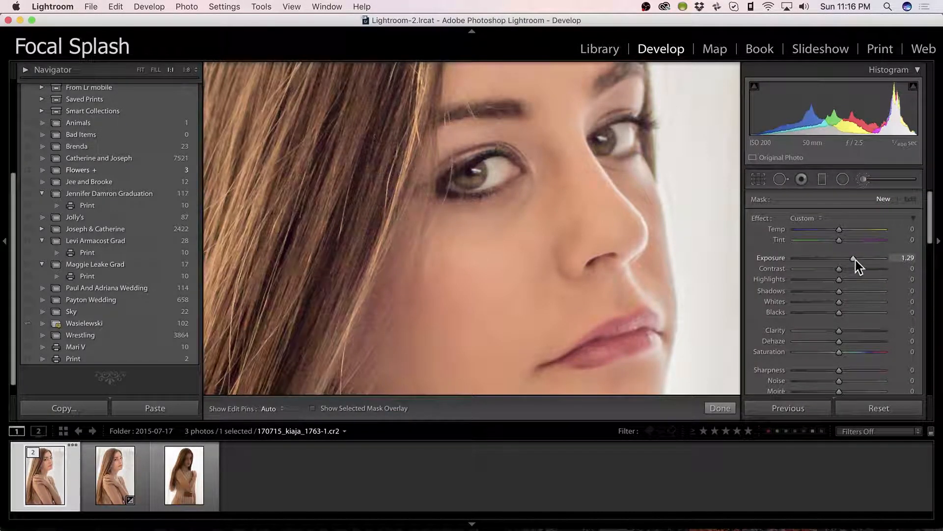
drag(855, 258, 860, 259)
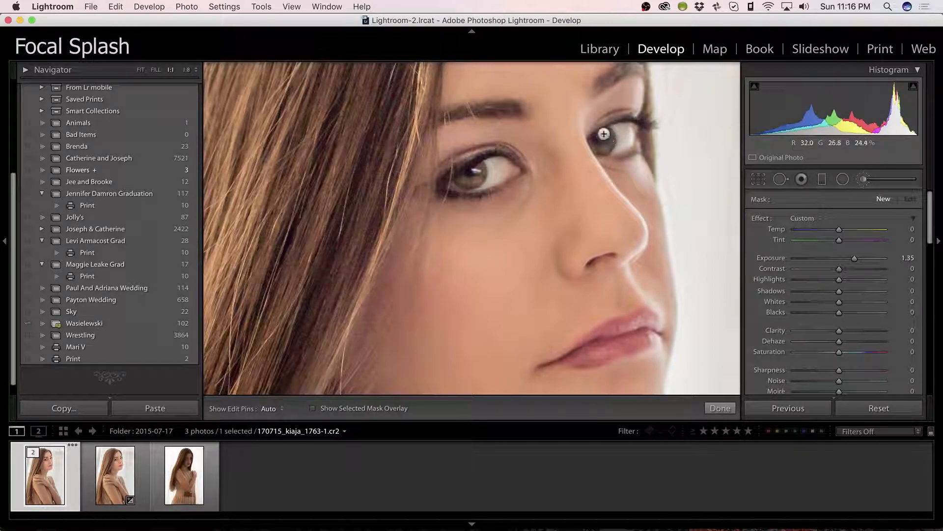
key(h)
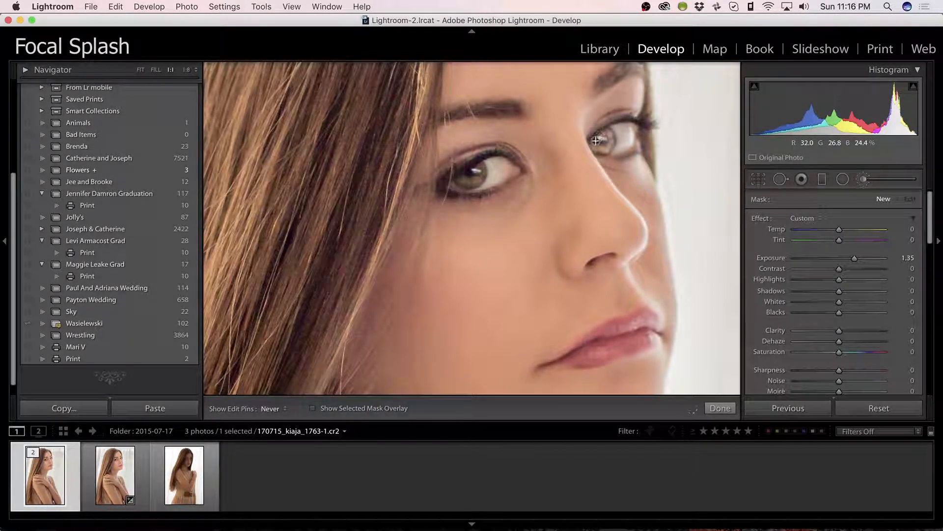
click(596, 140)
click(477, 169)
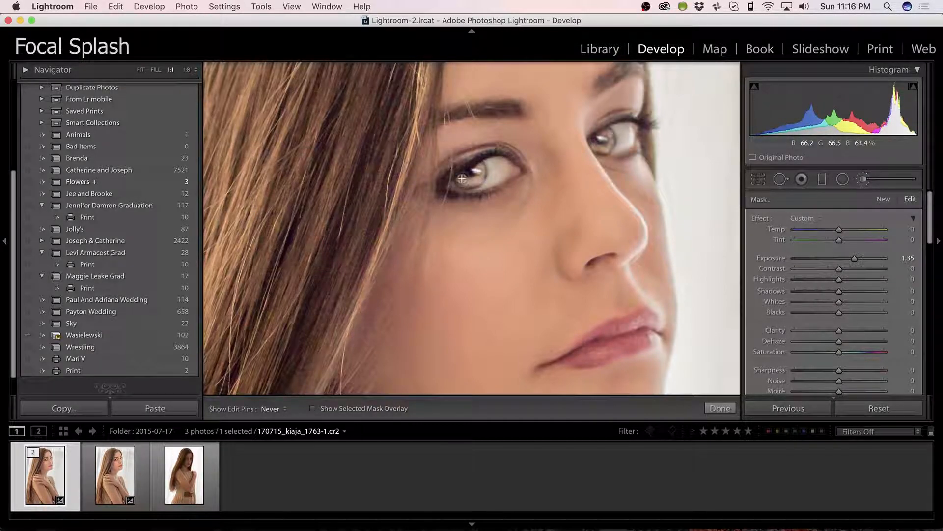
Tone the eye brightening down to about +0.45 exposure
key(h)
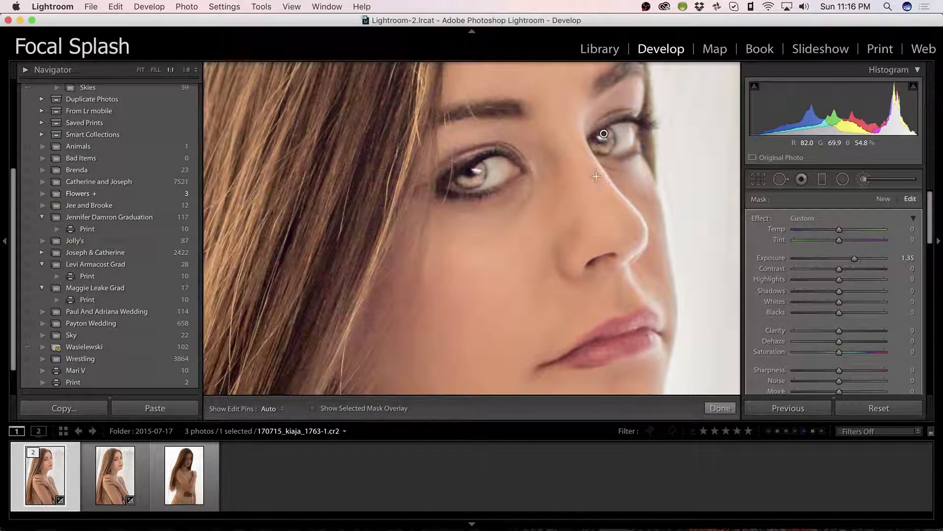
key(h)
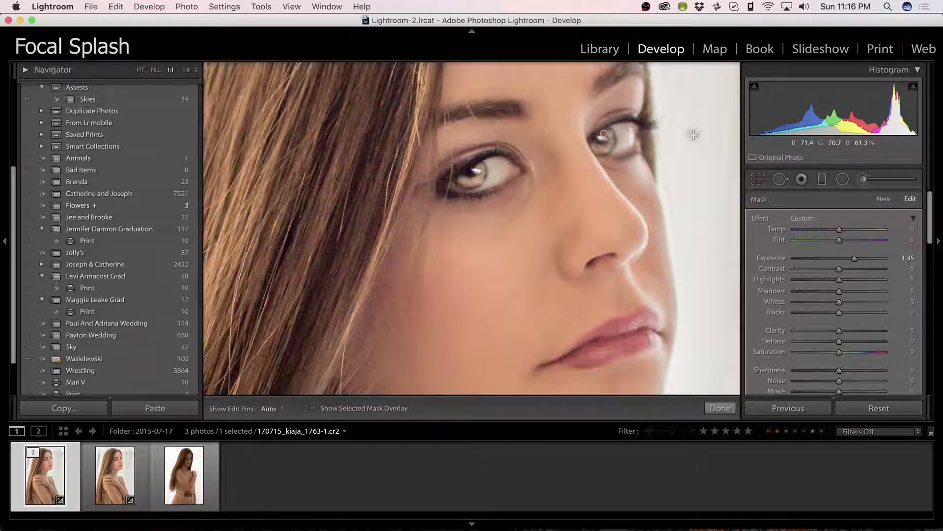
drag(855, 258, 839, 258)
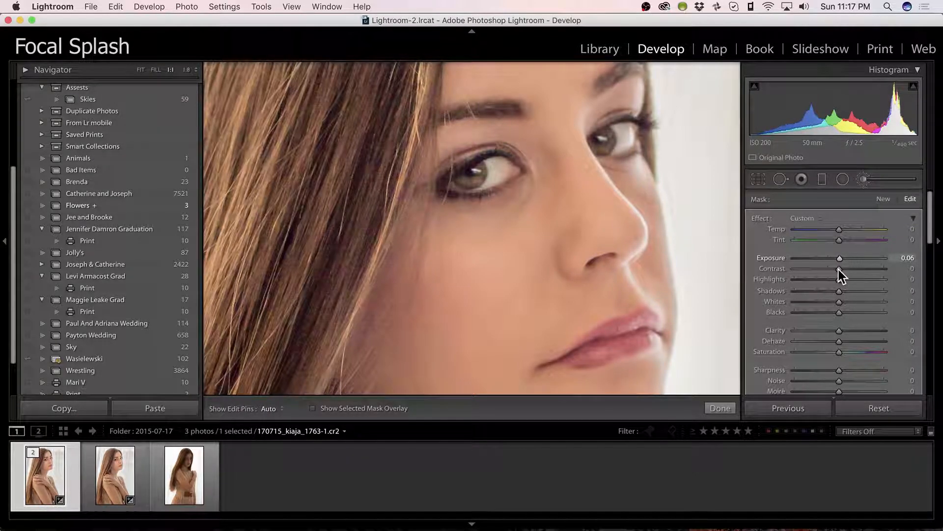
drag(840, 258, 844, 258)
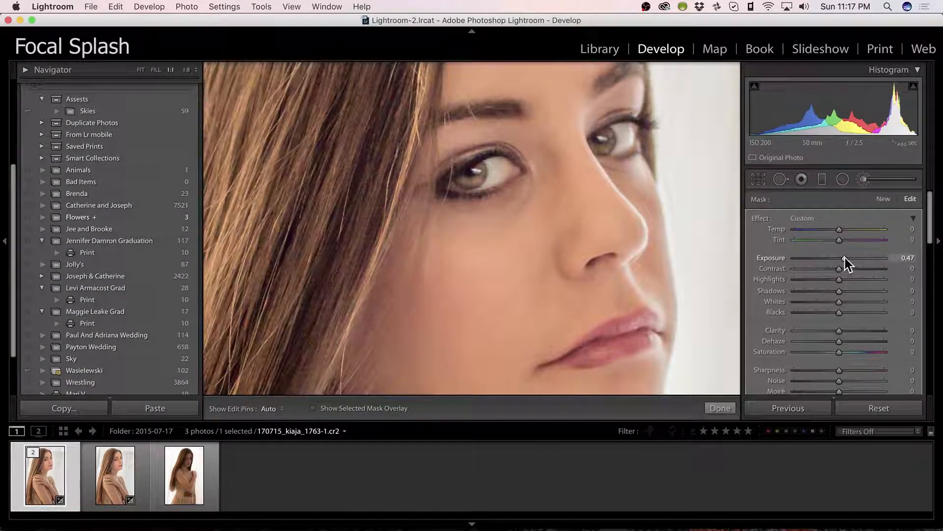
drag(843, 258, 845, 259)
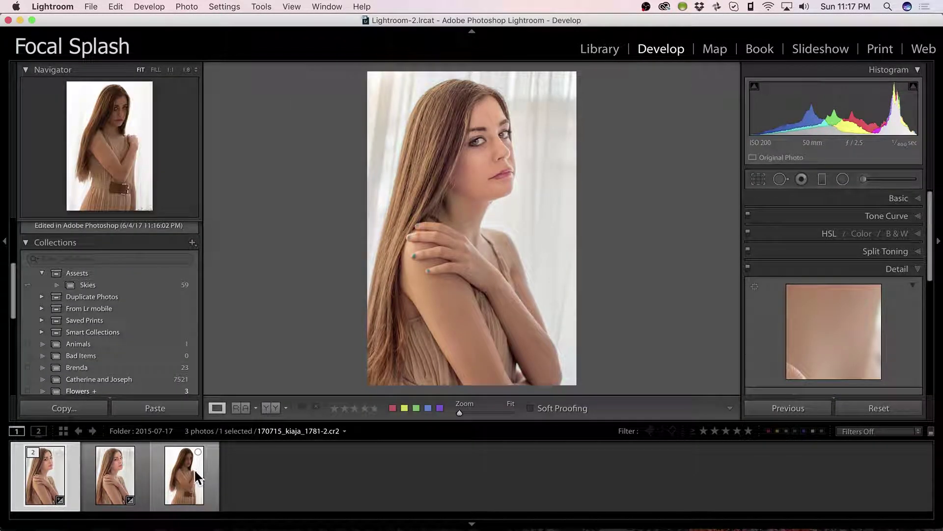
Set the third portrait's white balance to Auto (5,950, tint +5) and inspect the face at 1:1
click(184, 475)
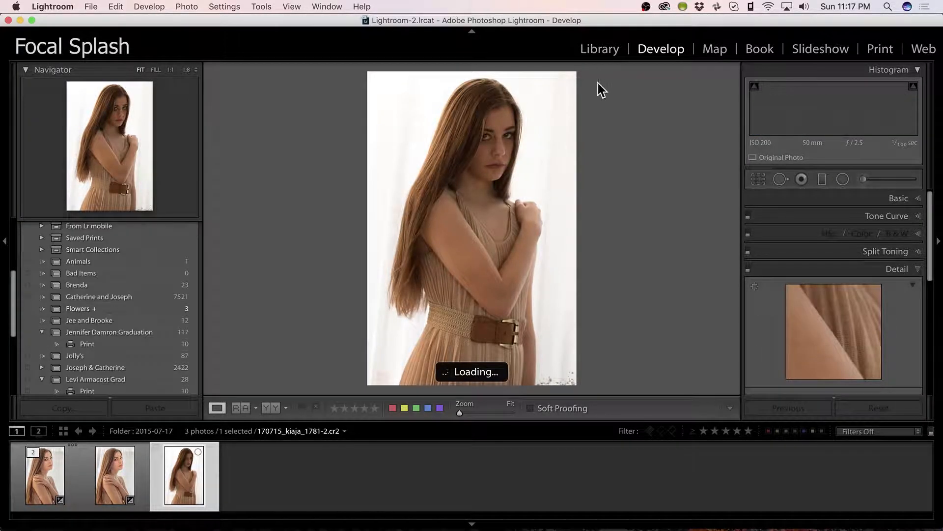
click(898, 200)
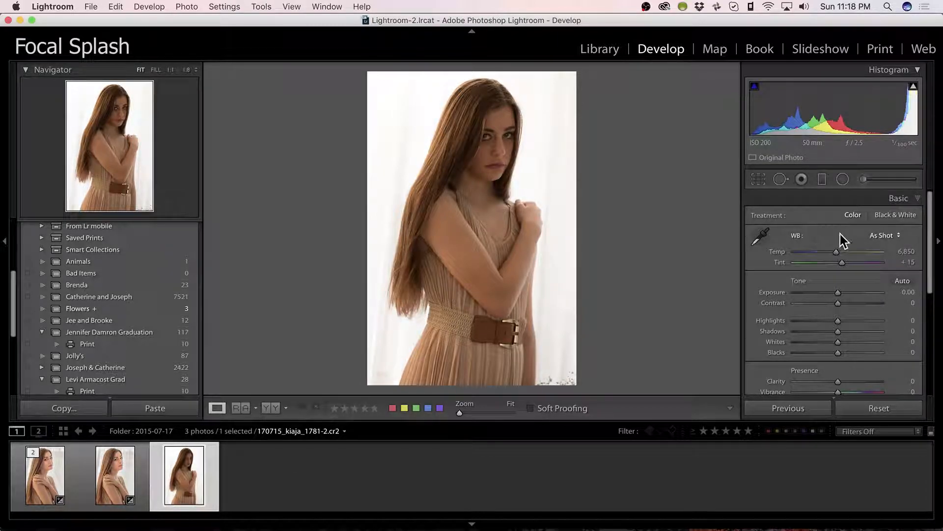
click(882, 235)
click(876, 241)
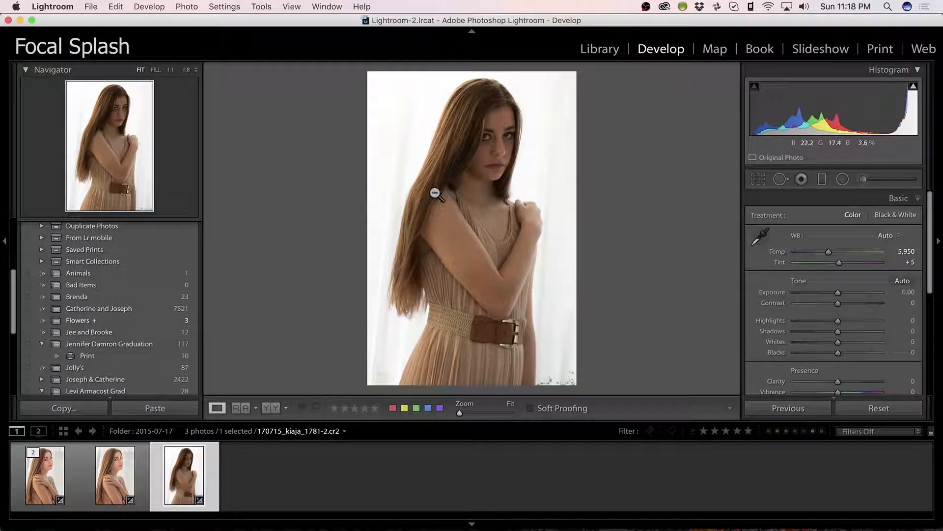
click(450, 188)
mouse_move(367, 181)
mouse_down()
mouse_move(466, 299)
mouse_move(433, 334)
mouse_move(472, 196)
mouse_move(406, 297)
mouse_move(425, 288)
mouse_up()
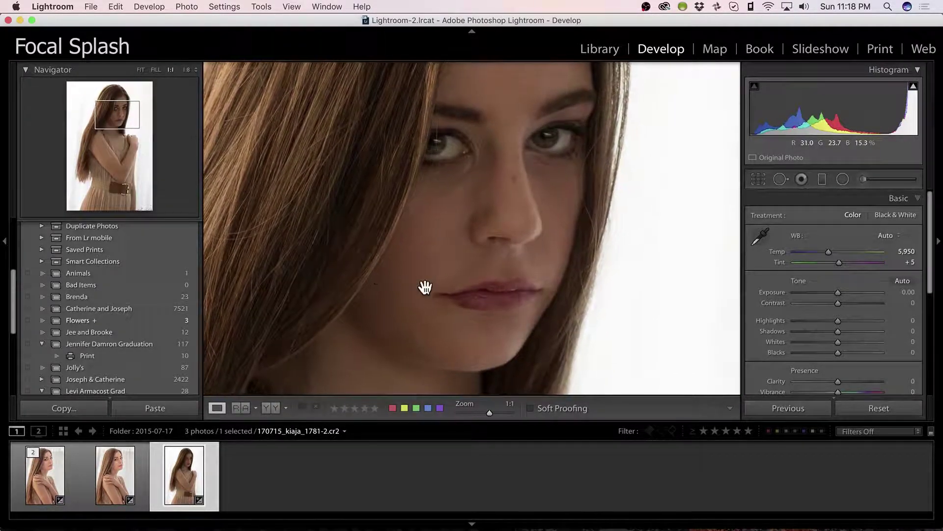
Auto-tone the portrait, then set highlights -73, exposure +0.35 and shadows +56
click(903, 283)
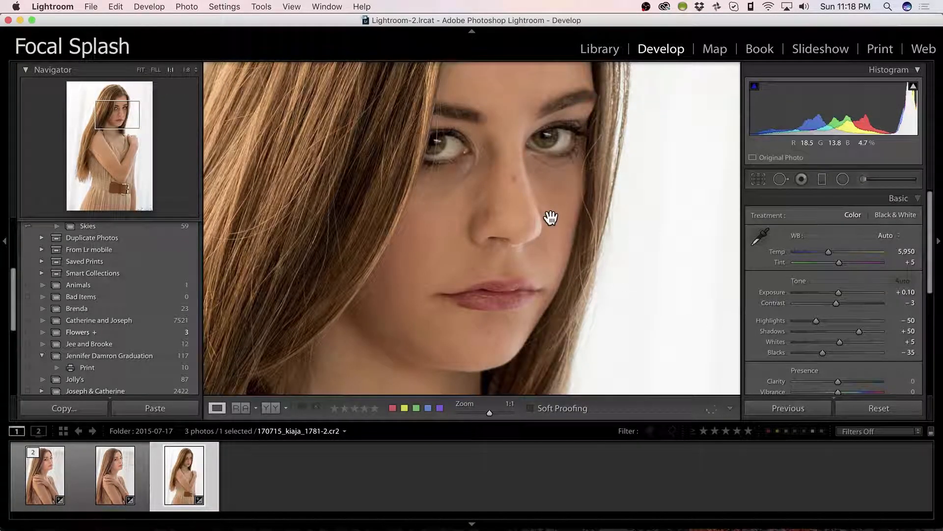
key(super+minus)
key(super+minus)
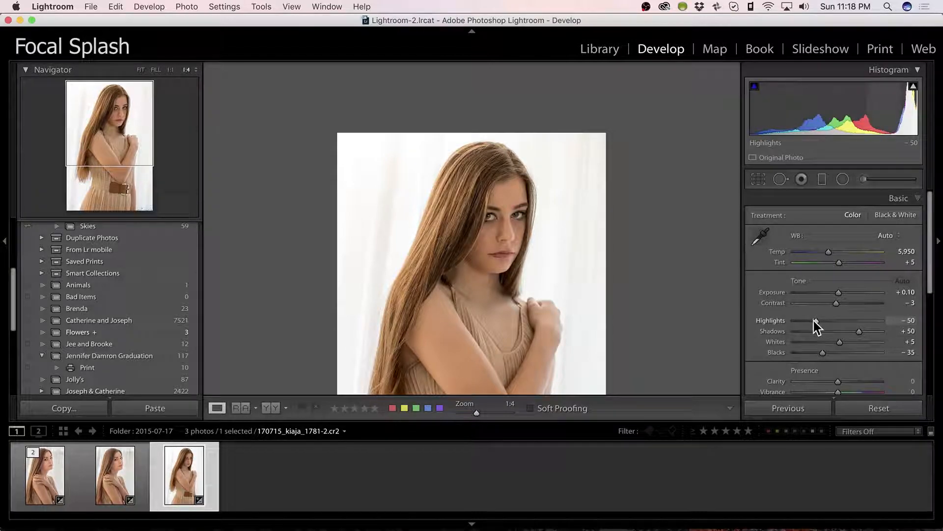
drag(817, 321, 807, 321)
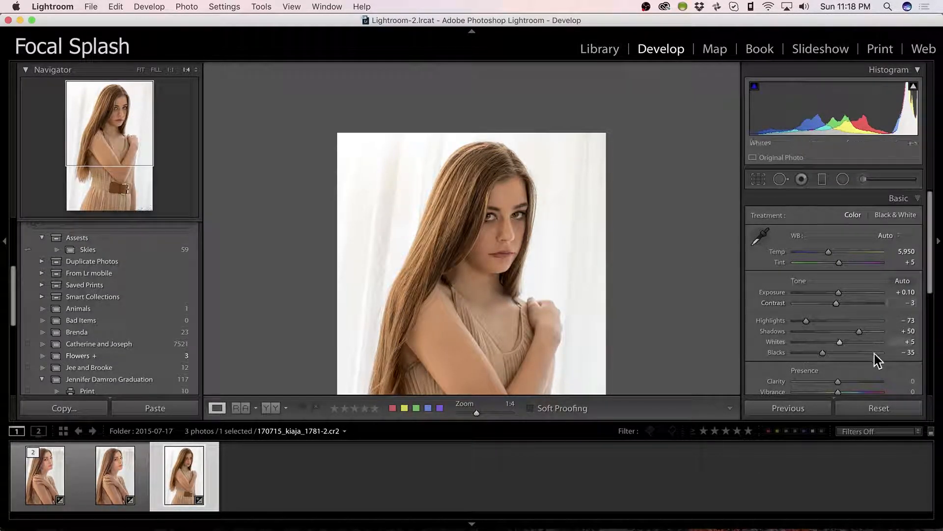
drag(859, 331, 868, 331)
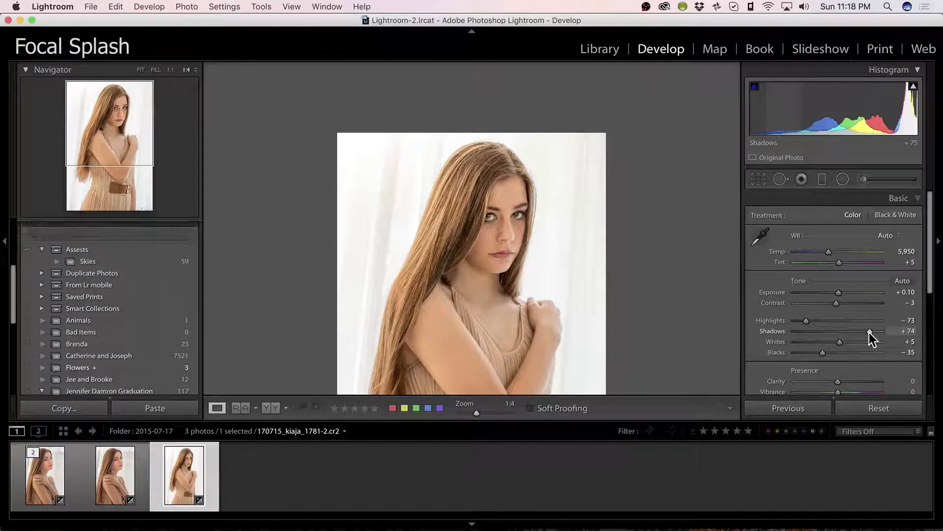
drag(837, 292, 842, 293)
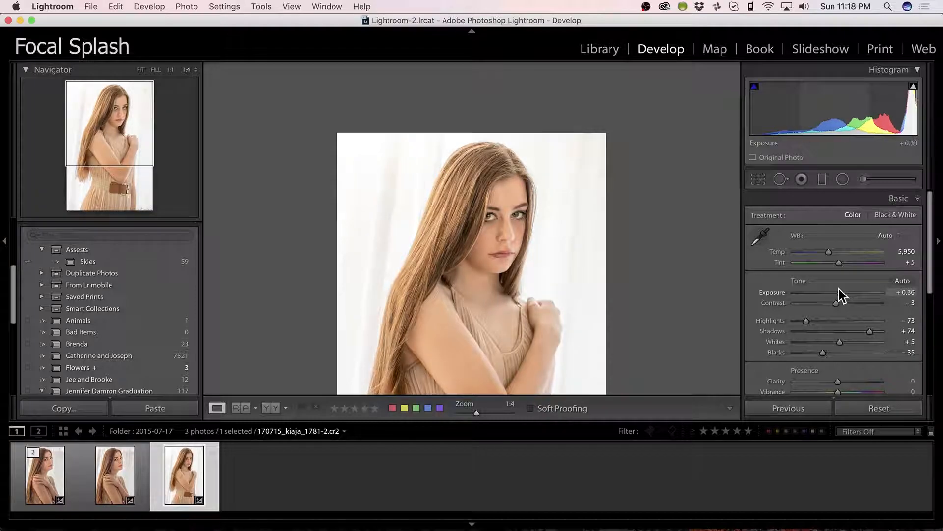
drag(870, 331, 863, 331)
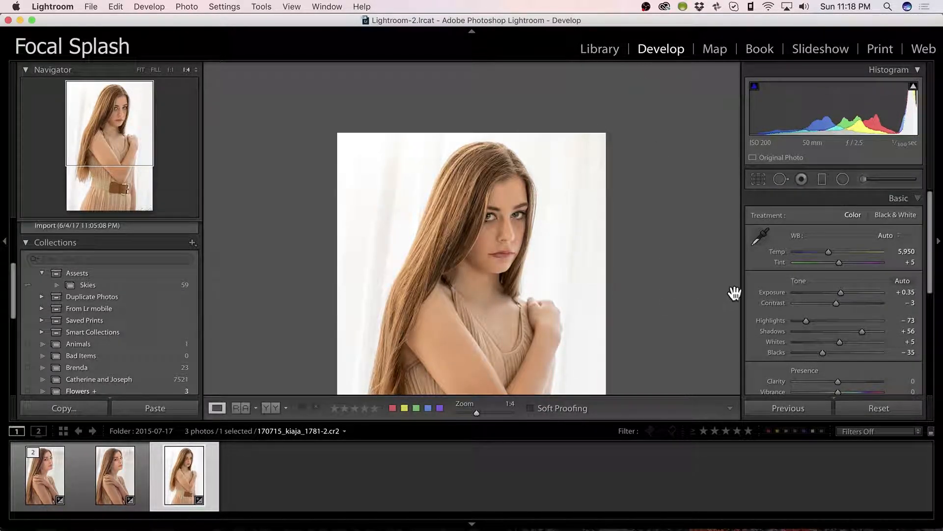
mouse_move(930, 279)
mouse_down()
mouse_move(930, 289)
mouse_move(930, 274)
mouse_up()
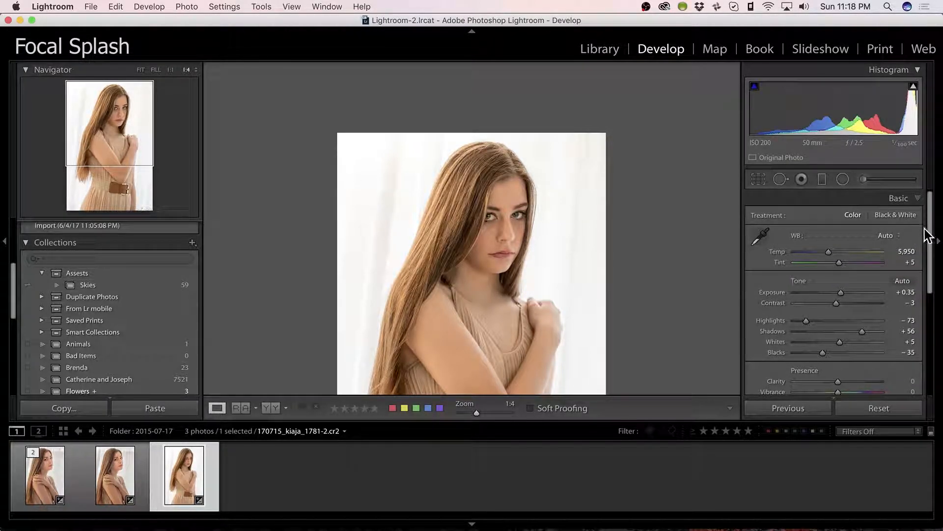
Check the toned face at 1:1 and return to the fit view
click(493, 251)
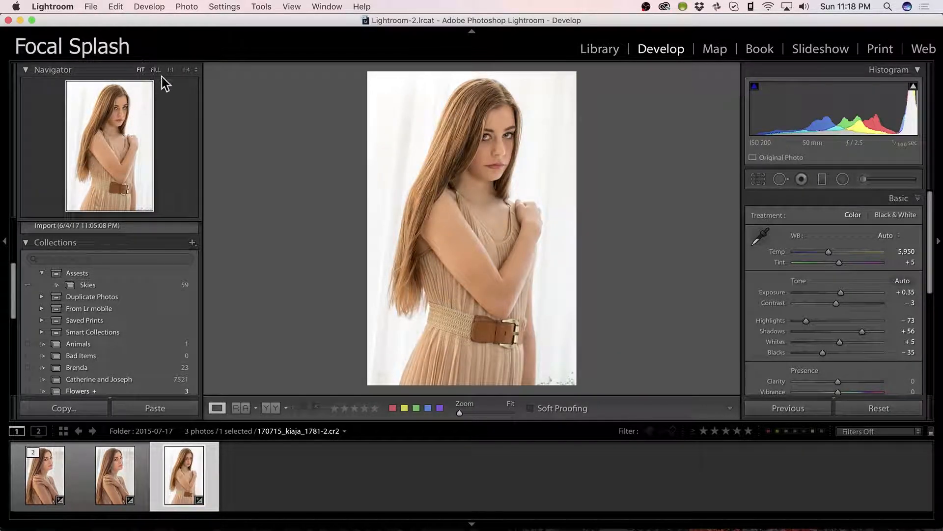
click(172, 70)
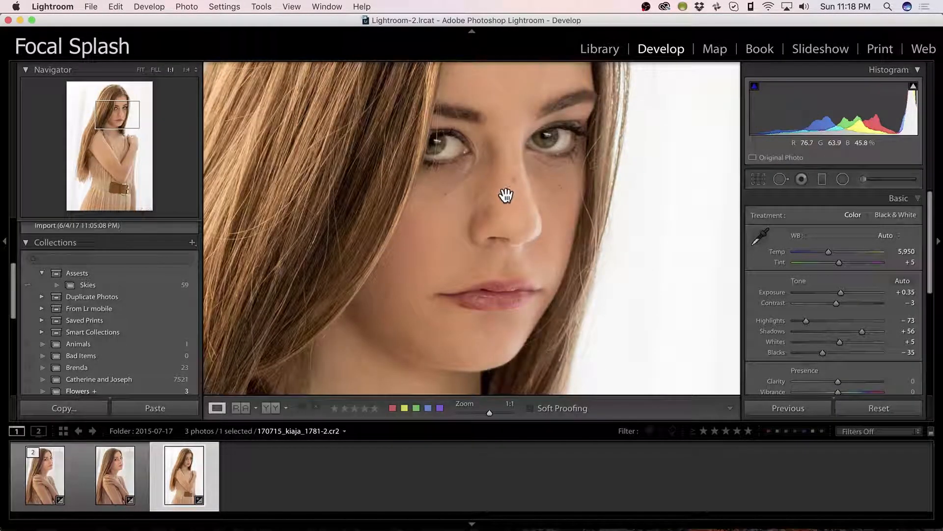
drag(506, 197, 573, 286)
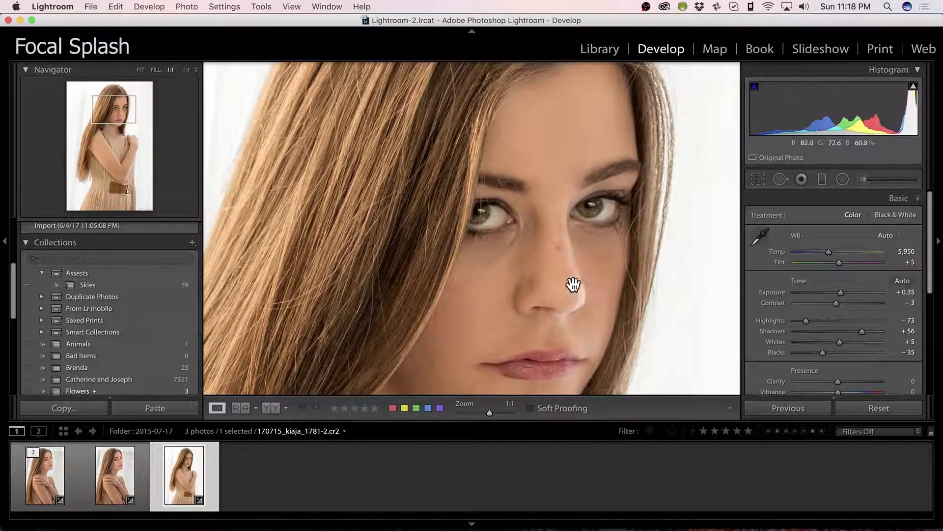
drag(560, 292, 565, 243)
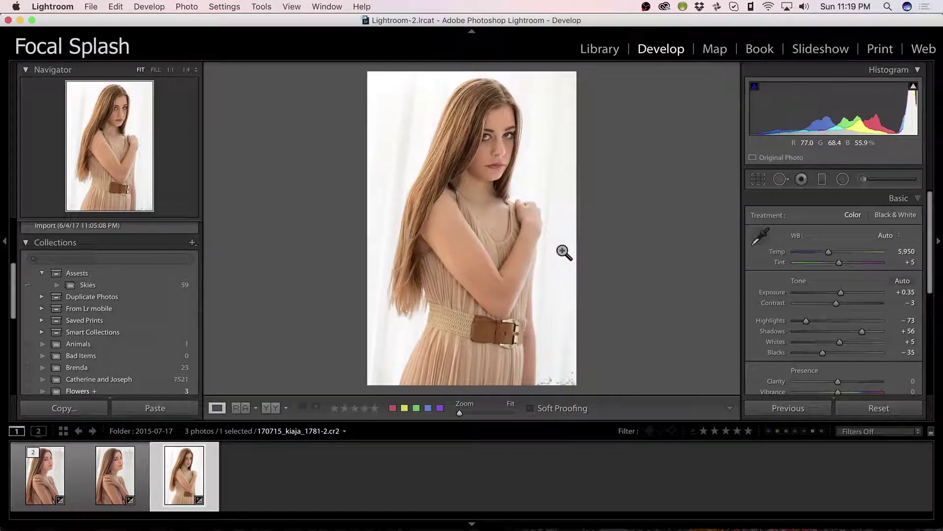
click(565, 243)
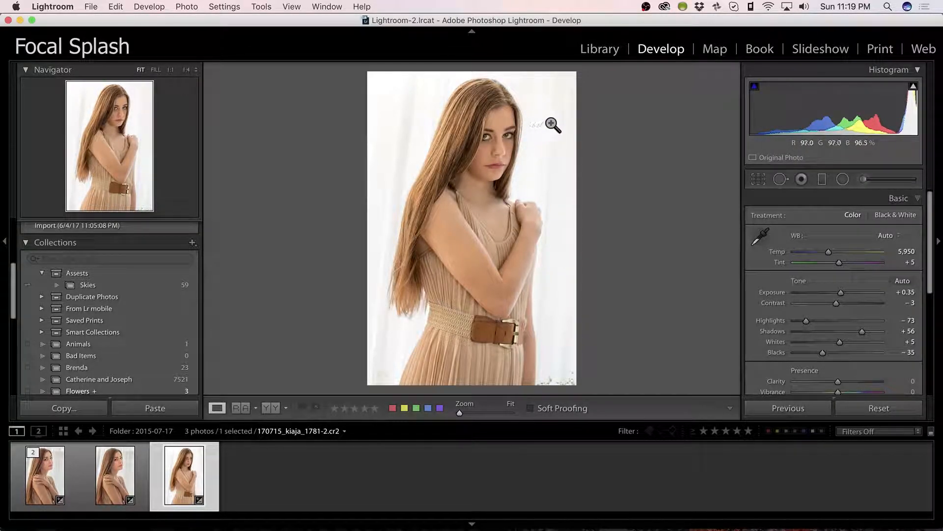
Straighten the portrait about -2.21 degrees in Crop & Straighten with a thirds overlay and apply it
click(759, 180)
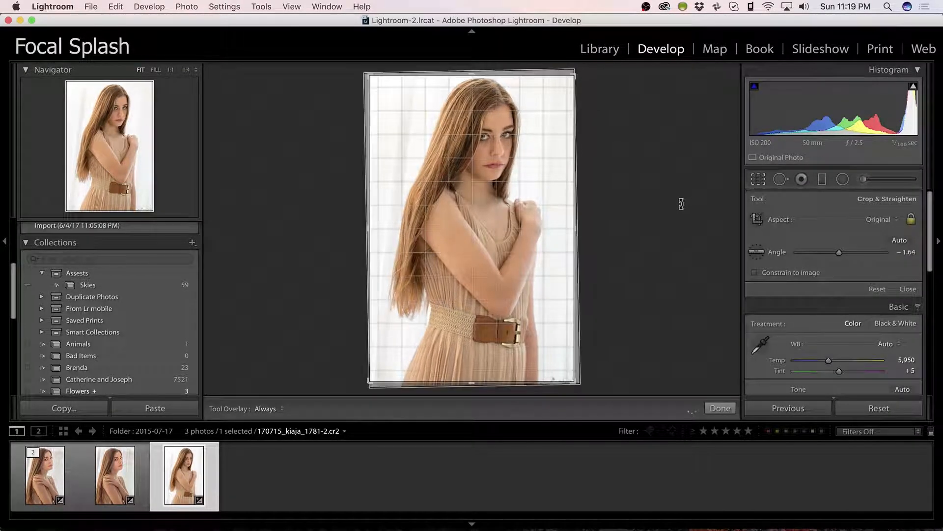
key(o)
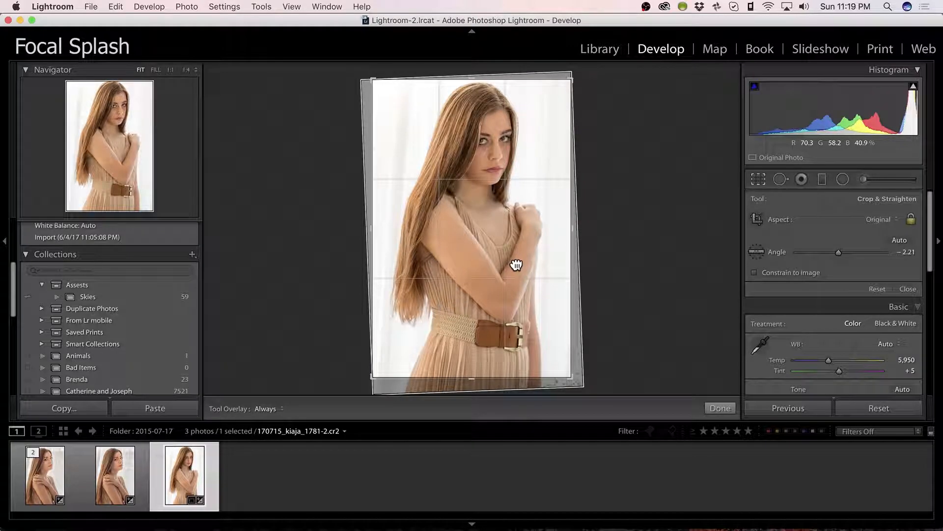
key(super+u)
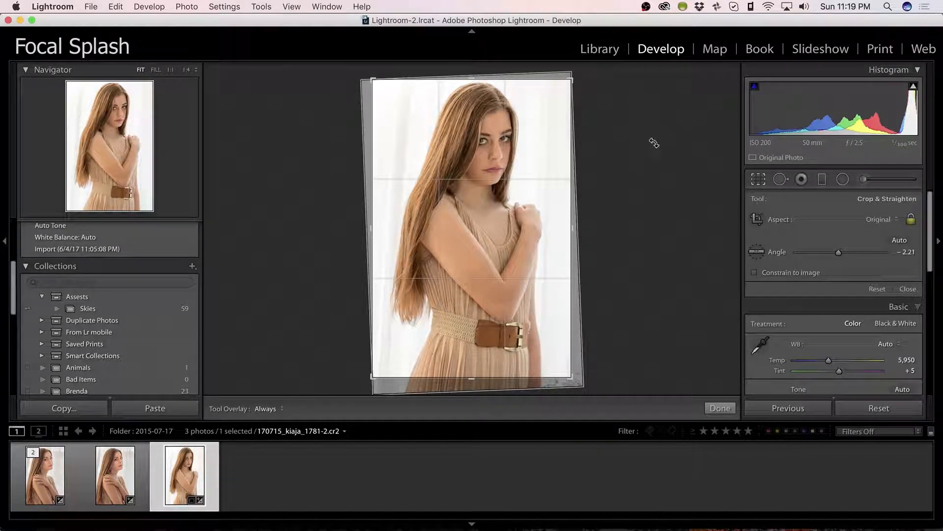
key(Return)
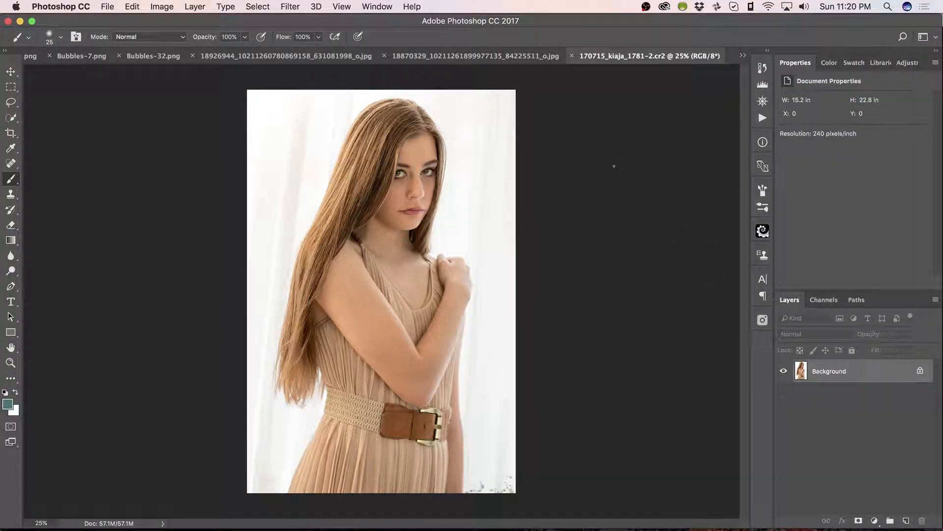
Start a crop with the 2:3 (4:6) aspect-ratio preset over the whole image
key(c)
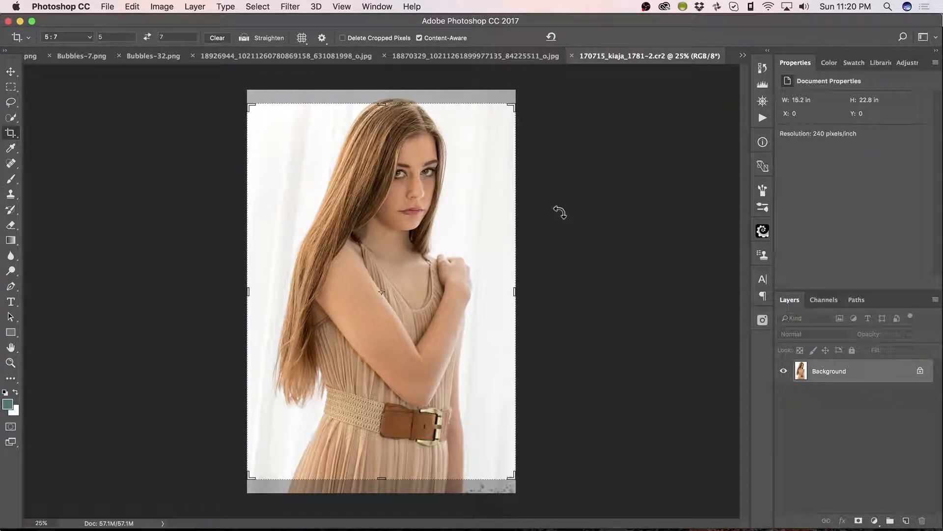
click(69, 38)
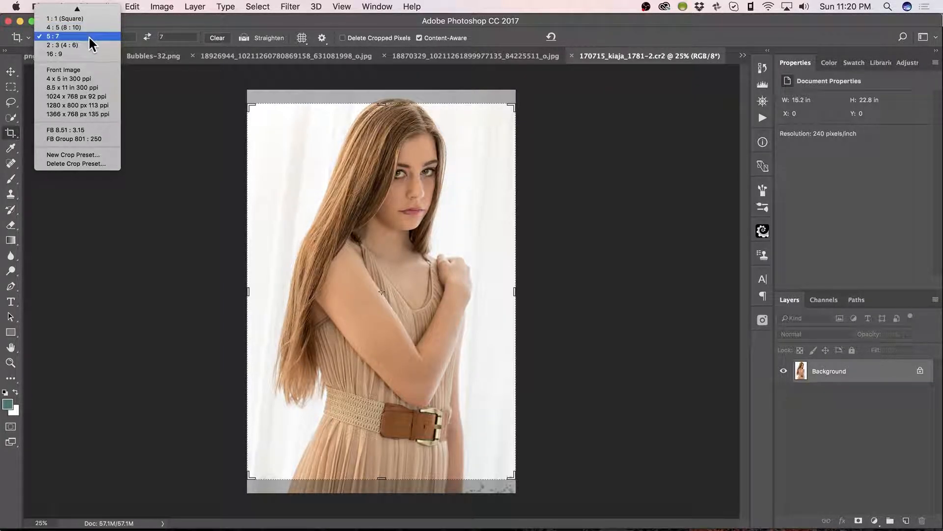
click(92, 44)
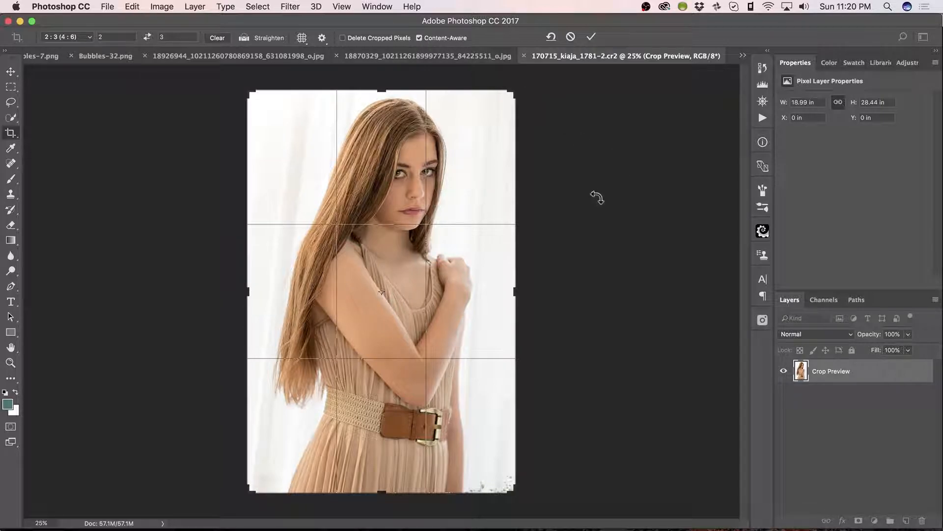
drag(579, 234, 583, 225)
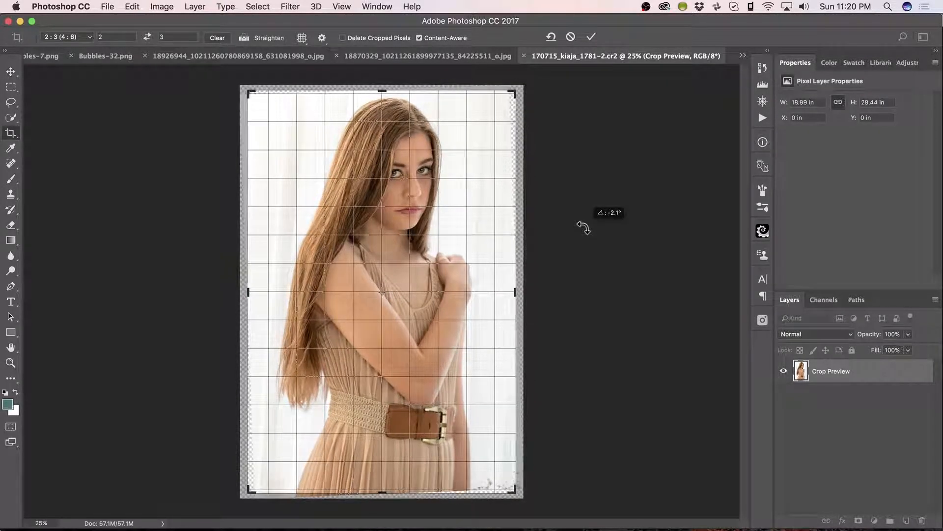
drag(583, 226, 583, 222)
drag(378, 90, 380, 87)
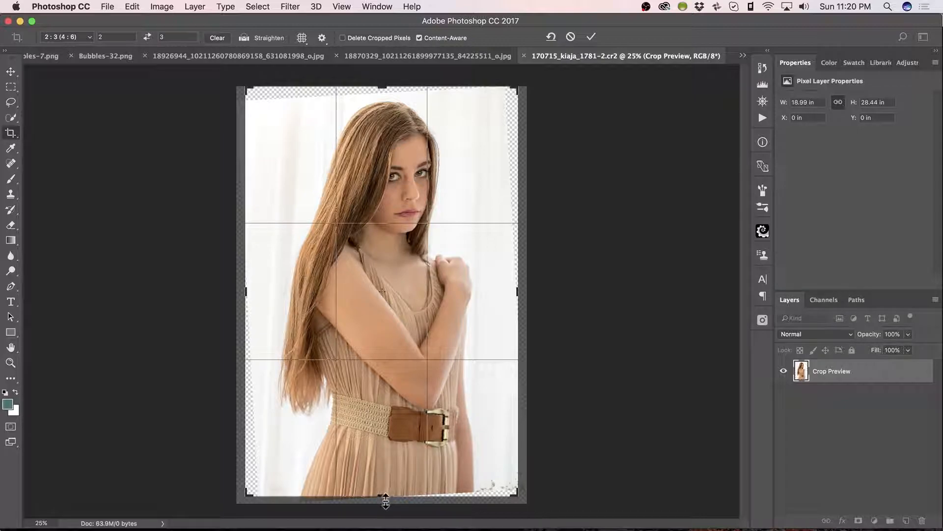
drag(384, 498, 383, 494)
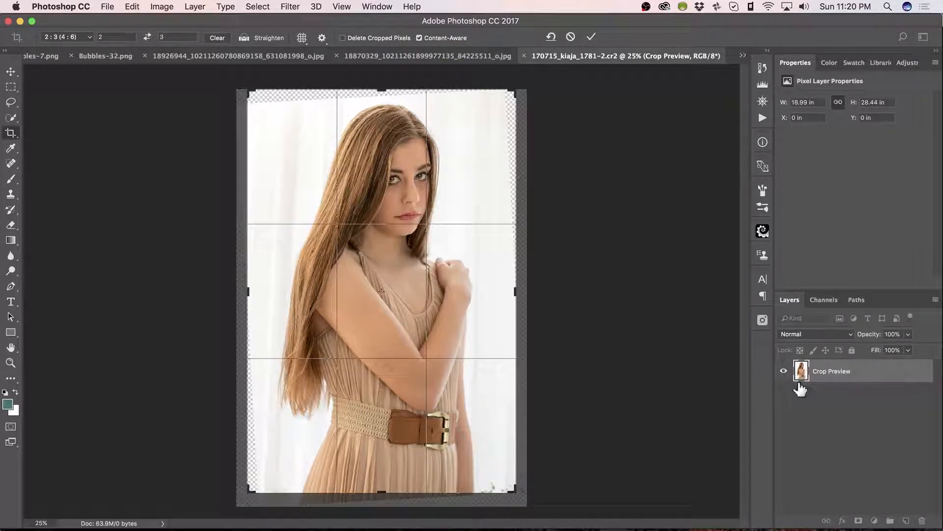
click(591, 37)
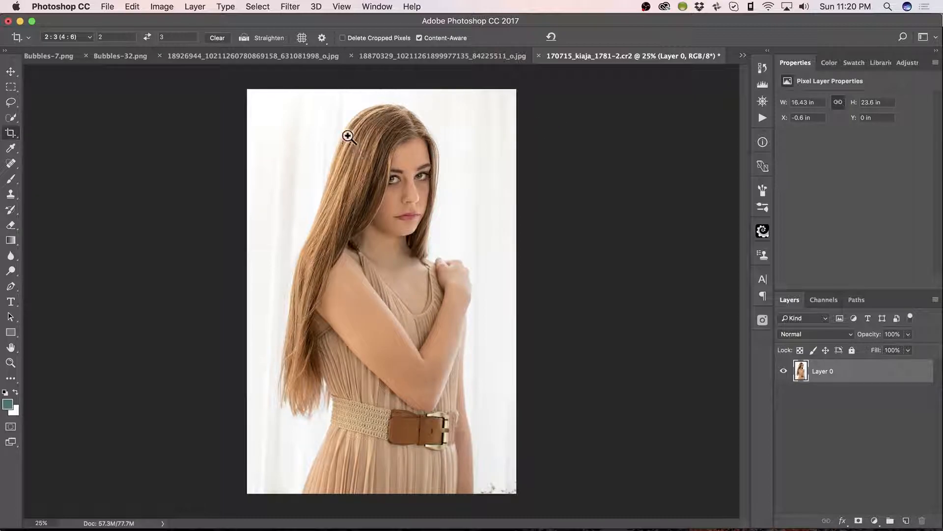
key(z)
mouse_move(307, 107)
mouse_down()
mouse_move(360, 102)
mouse_move(310, 133)
mouse_move(435, 181)
mouse_up()
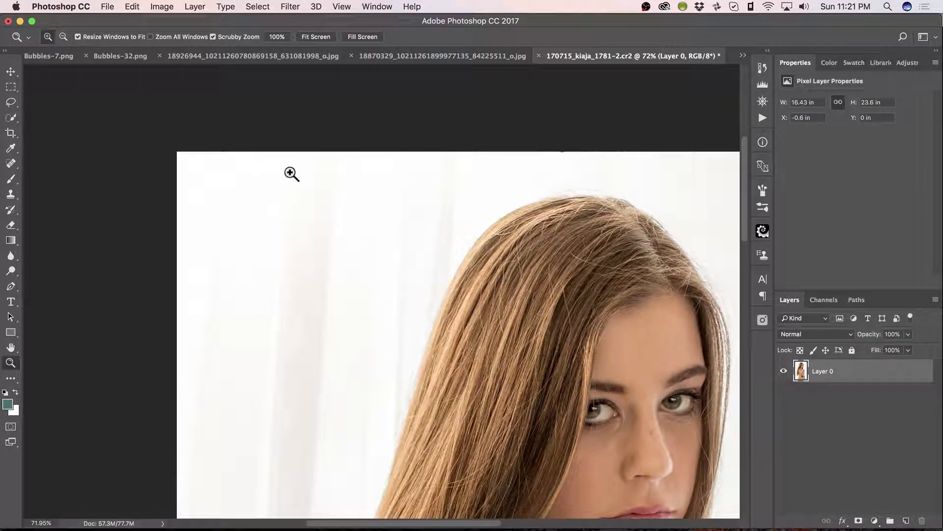
key(space)
drag(377, 331, 372, 181)
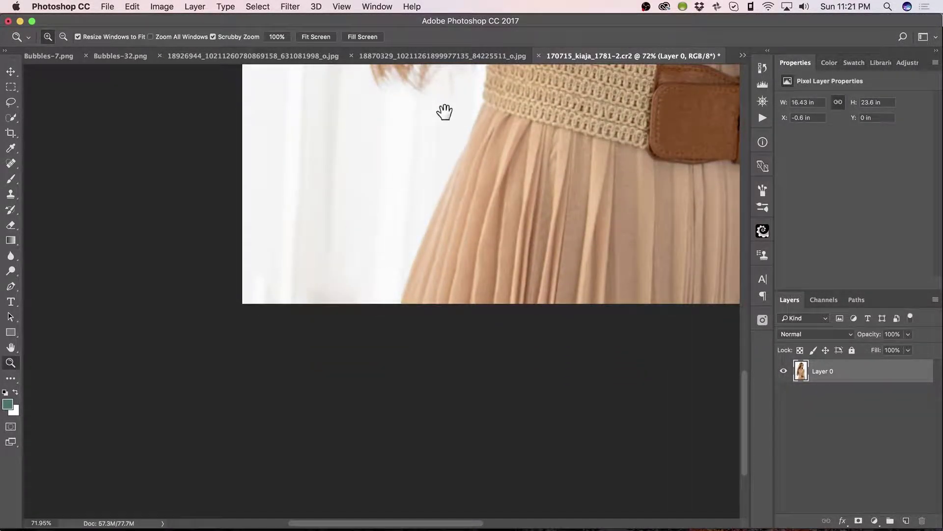
mouse_move(442, 111)
mouse_down()
mouse_move(522, 333)
mouse_move(310, 228)
mouse_up()
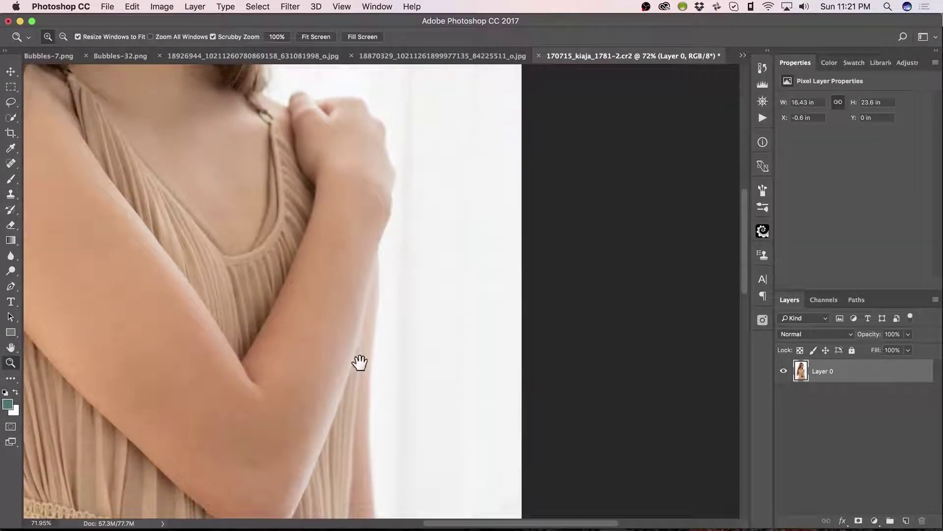
drag(361, 413, 401, 185)
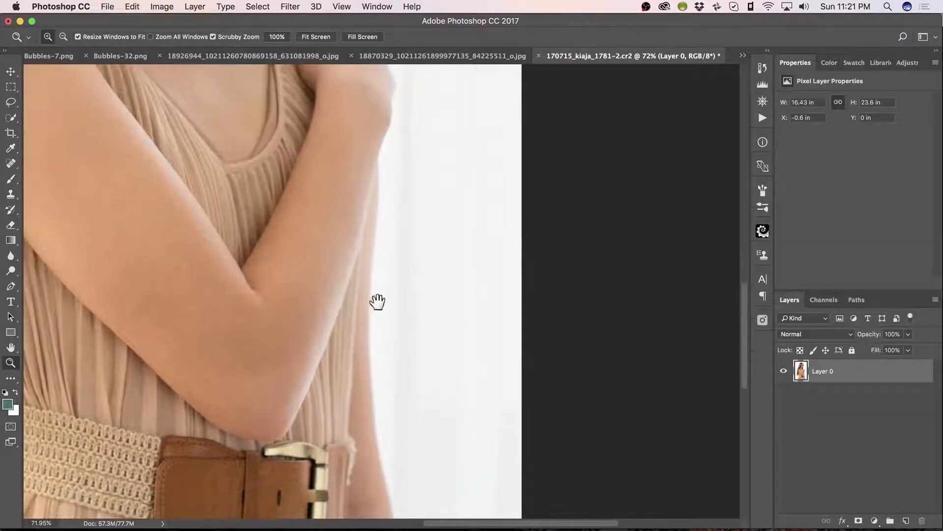
mouse_move(327, 255)
mouse_down()
mouse_move(403, 417)
mouse_move(413, 287)
mouse_up()
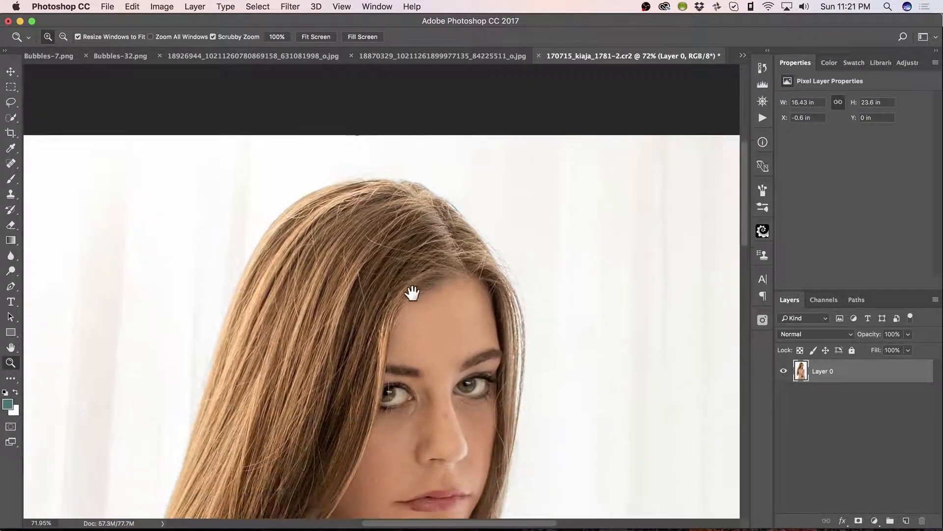
scroll(442, 224, down, 8)
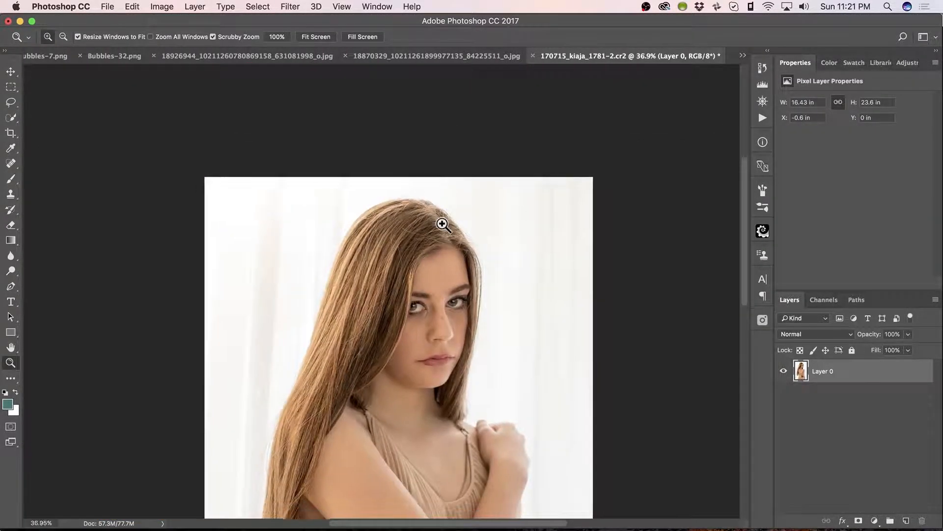
scroll(442, 224, up, 2)
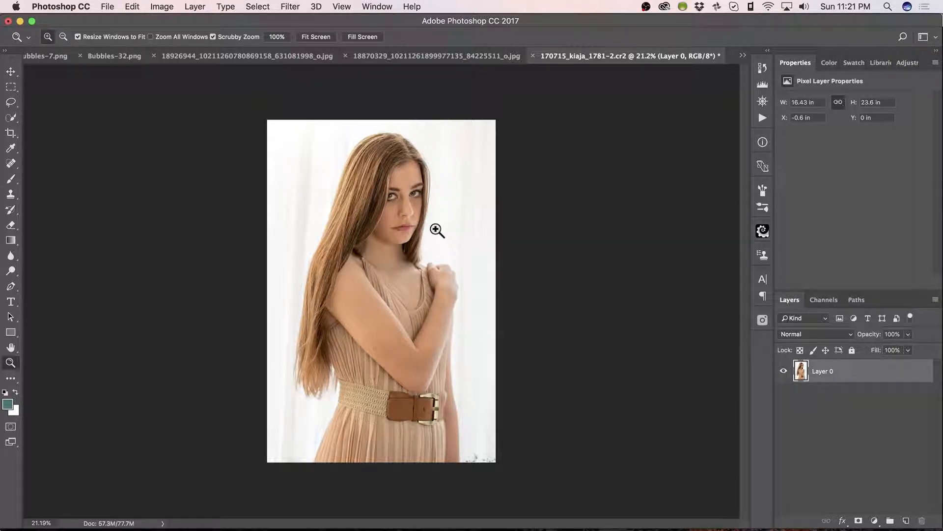
click(397, 212)
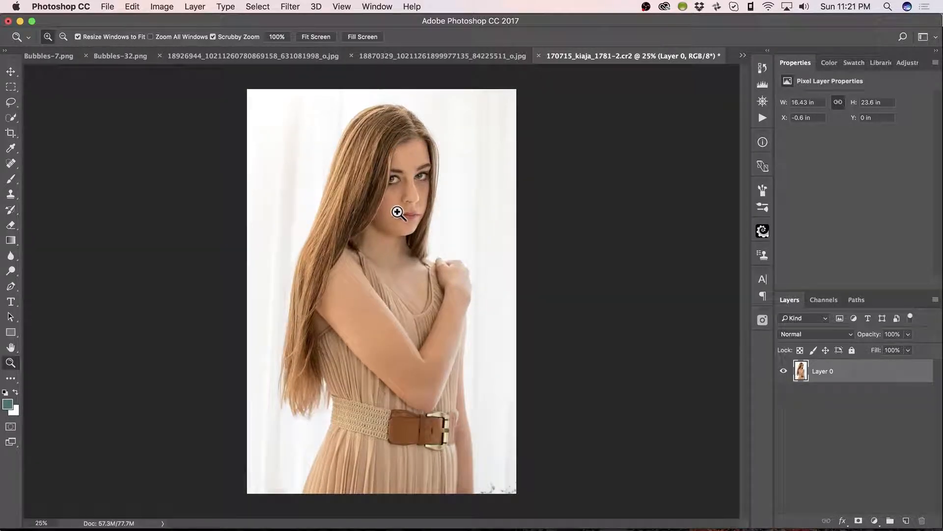
With a smaller Spot Healing Brush, heal the blemishes on the nose and cheek
mouse_move(397, 213)
mouse_down()
mouse_move(448, 212)
mouse_move(452, 257)
mouse_up()
key(j)
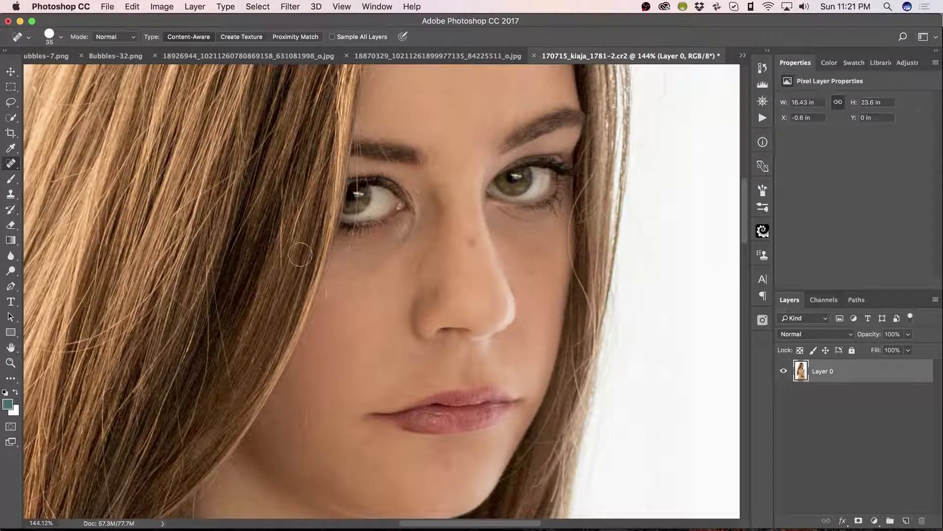
key(bracketleft)
key(bracketleft)
key(bracketleft)
drag(483, 258, 483, 254)
click(515, 287)
drag(384, 295, 389, 329)
Heal the chin and lip spots and remove the cheek mole and stray hair strand
drag(406, 476, 406, 387)
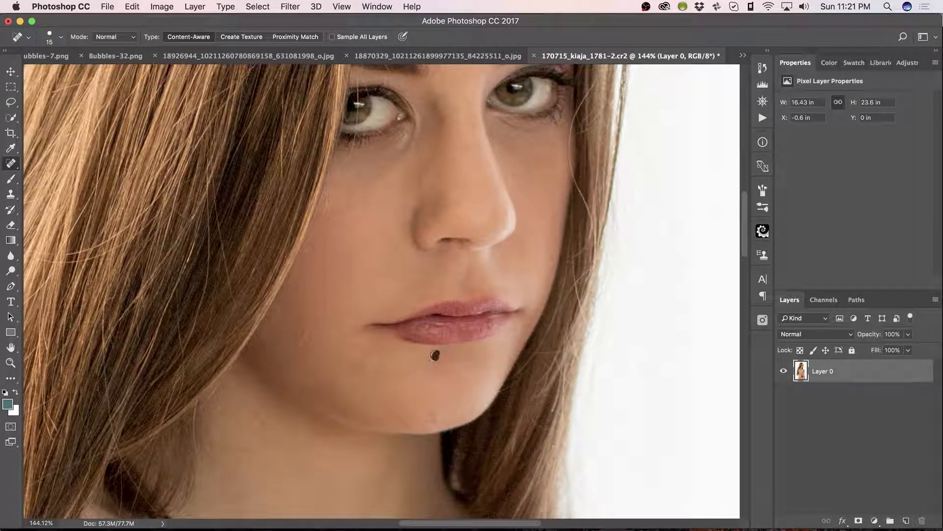
click(437, 419)
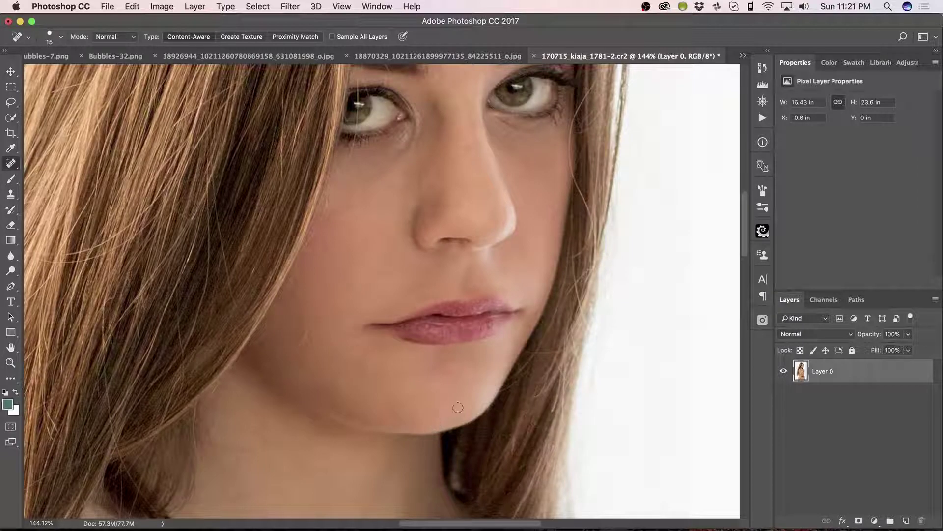
click(429, 280)
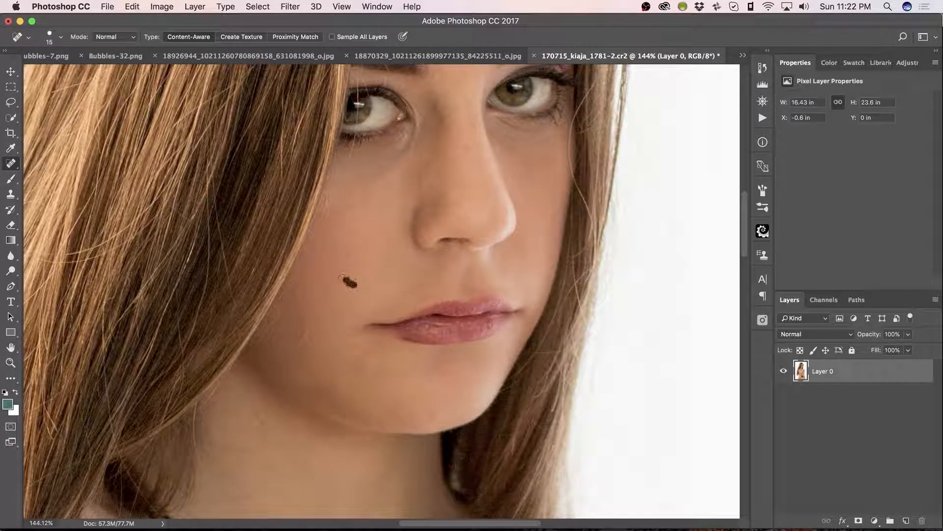
drag(343, 277, 354, 284)
mouse_move(343, 361)
mouse_down()
mouse_move(411, 298)
mouse_move(377, 266)
mouse_up()
drag(332, 287, 318, 290)
drag(373, 272, 369, 274)
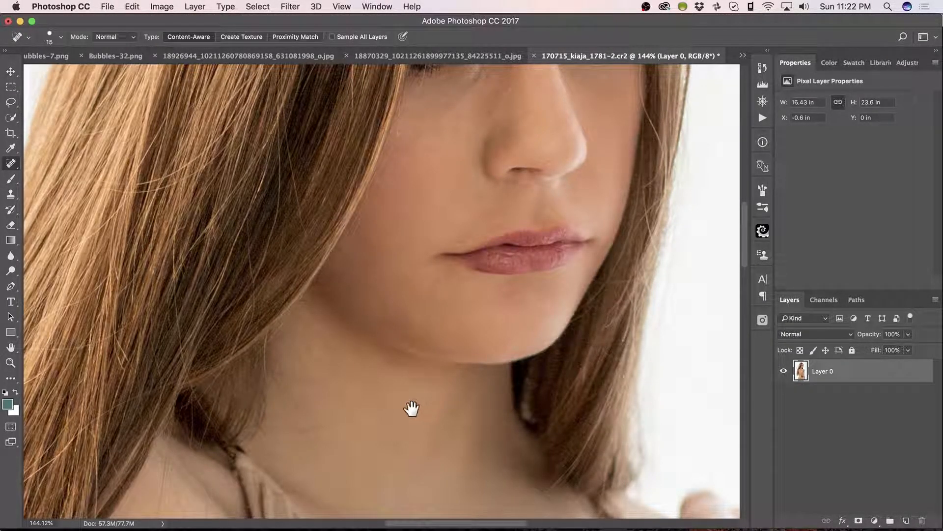
scroll(410, 400, down, 5)
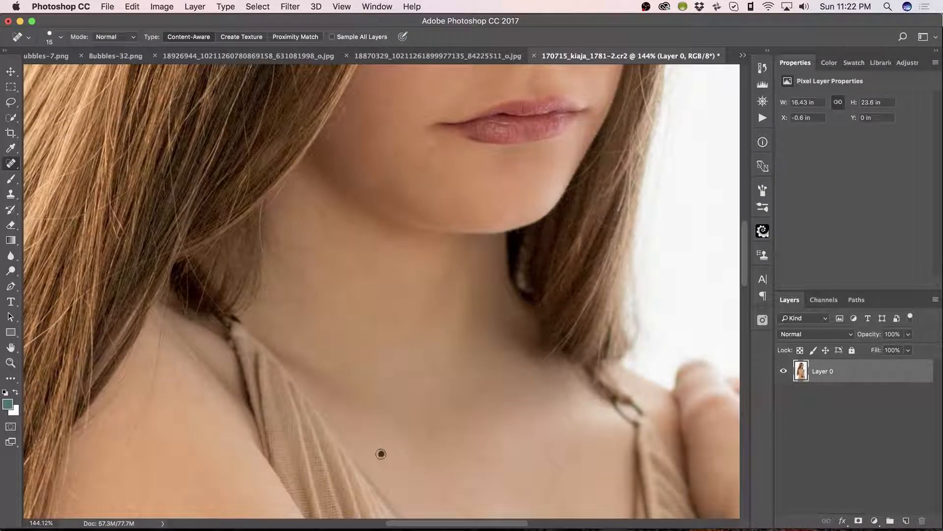
Heal the forehead blemishes and marks, zooming closer for the finer spots
mouse_move(421, 314)
mouse_down()
mouse_move(420, 423)
mouse_move(430, 272)
mouse_up()
drag(508, 221, 487, 321)
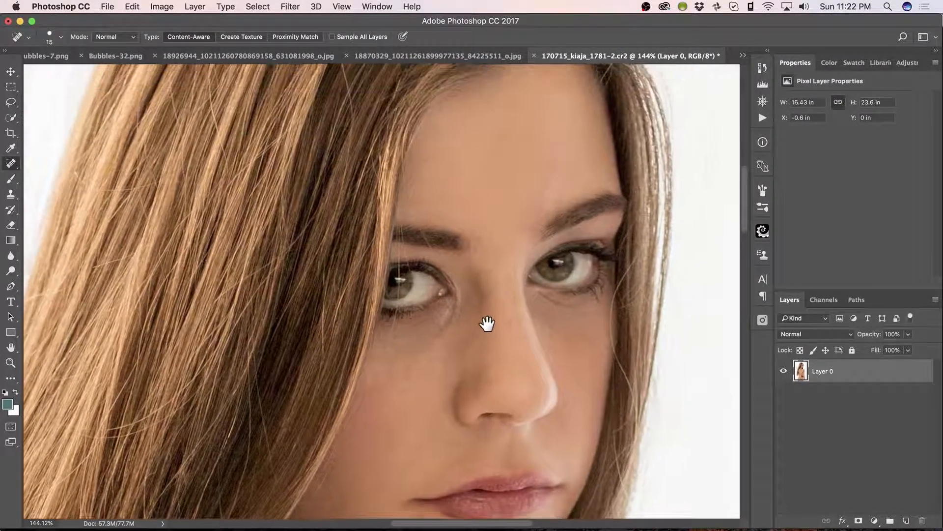
click(543, 175)
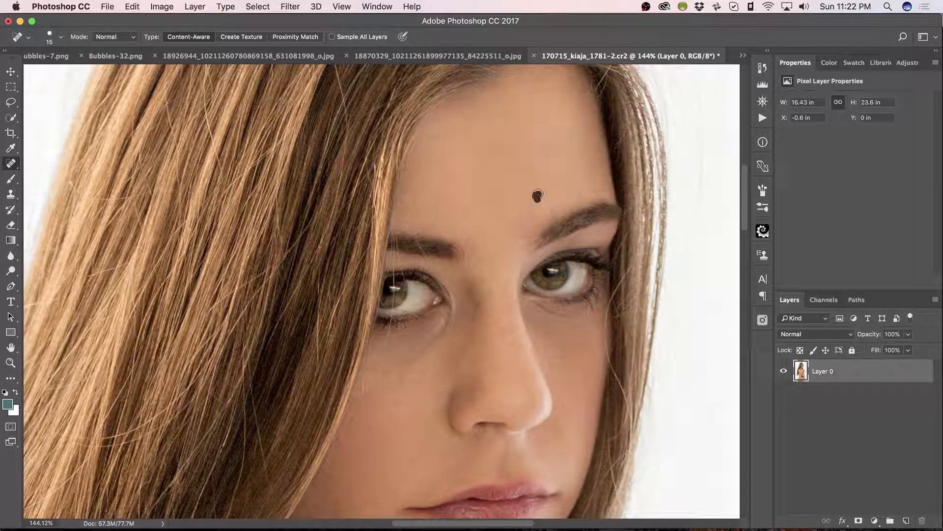
click(537, 195)
mouse_move(443, 151)
mouse_down()
mouse_move(416, 178)
mouse_move(442, 151)
mouse_up()
mouse_move(515, 137)
mouse_down()
mouse_move(533, 222)
mouse_move(524, 214)
mouse_up()
key(z)
click(512, 225)
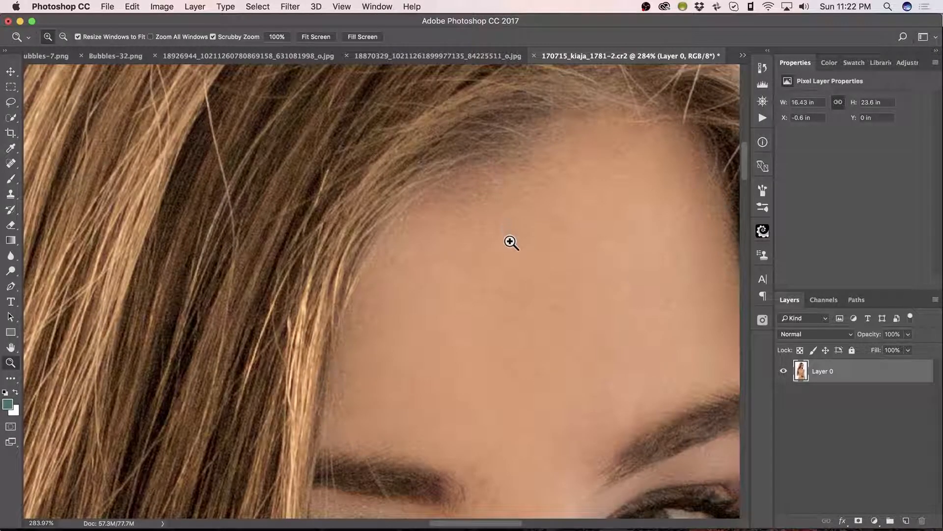
key(j)
drag(500, 208, 563, 173)
mouse_move(665, 170)
mouse_down()
mouse_move(663, 215)
mouse_move(658, 177)
mouse_up()
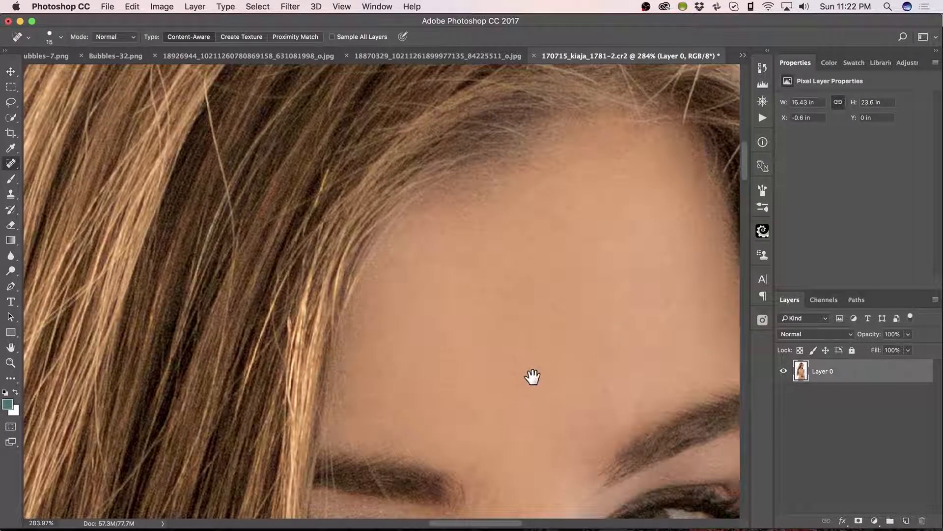
drag(531, 379, 507, 170)
Heal the small spots between the eyes and the remaining cheek and nose-side blemishes
drag(507, 295, 506, 176)
drag(491, 310, 501, 199)
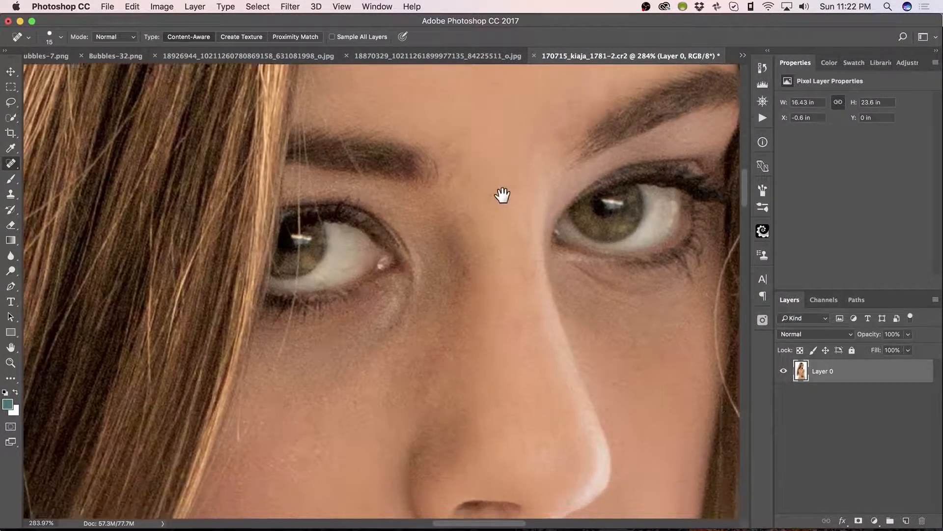
drag(519, 304, 526, 298)
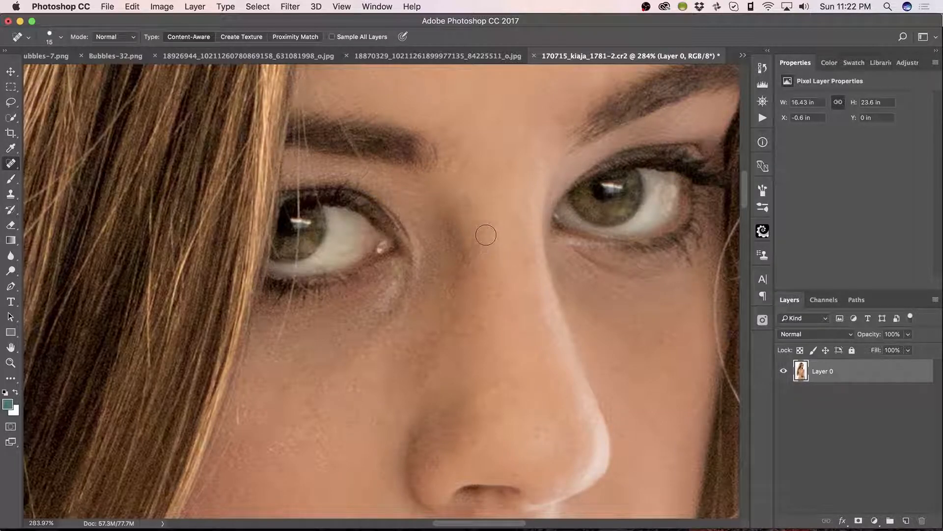
drag(483, 250, 475, 236)
drag(516, 324, 574, 187)
mouse_move(383, 267)
mouse_down()
mouse_move(335, 310)
mouse_move(383, 317)
mouse_up()
drag(293, 280, 301, 258)
drag(431, 272, 445, 289)
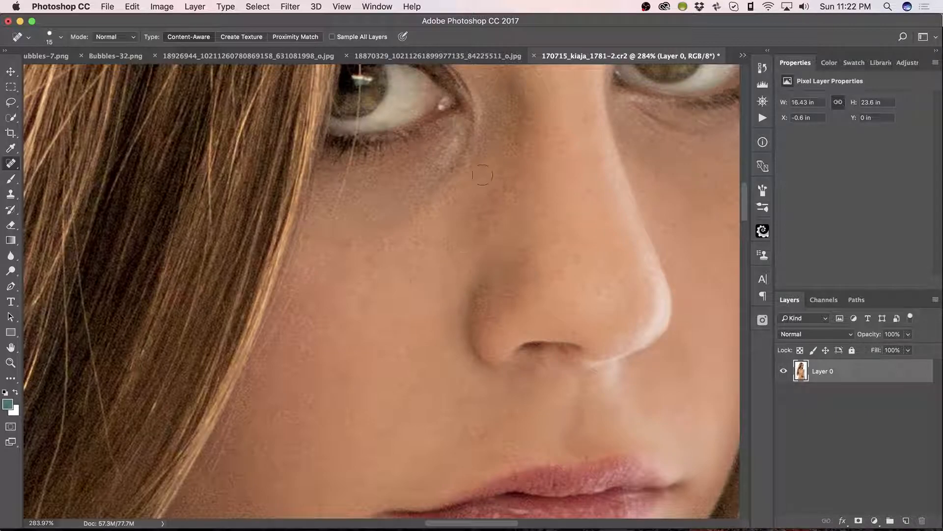
Sample clean skin and heal the under-eye streak, a cheek blemish and a nose-bridge spot
drag(515, 243, 540, 310)
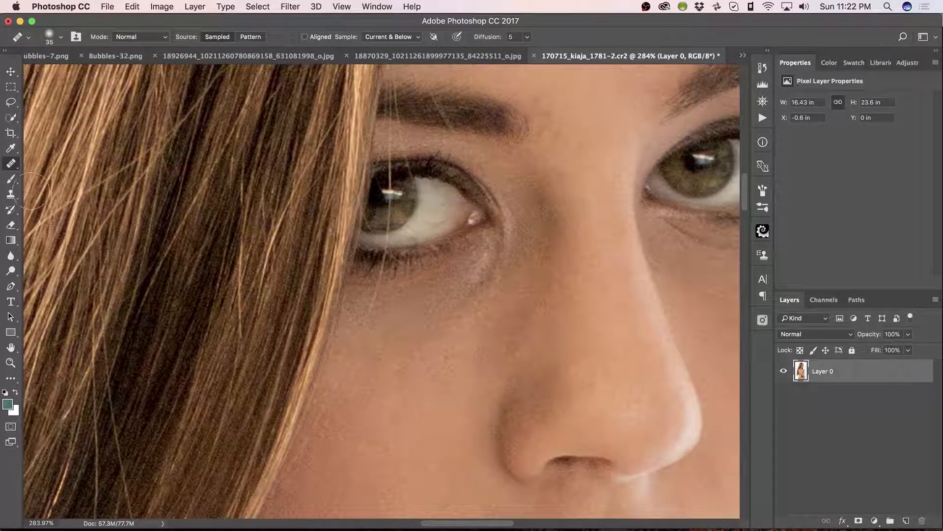
click(495, 369)
key(bracketright)
key(bracketright)
key(bracketright)
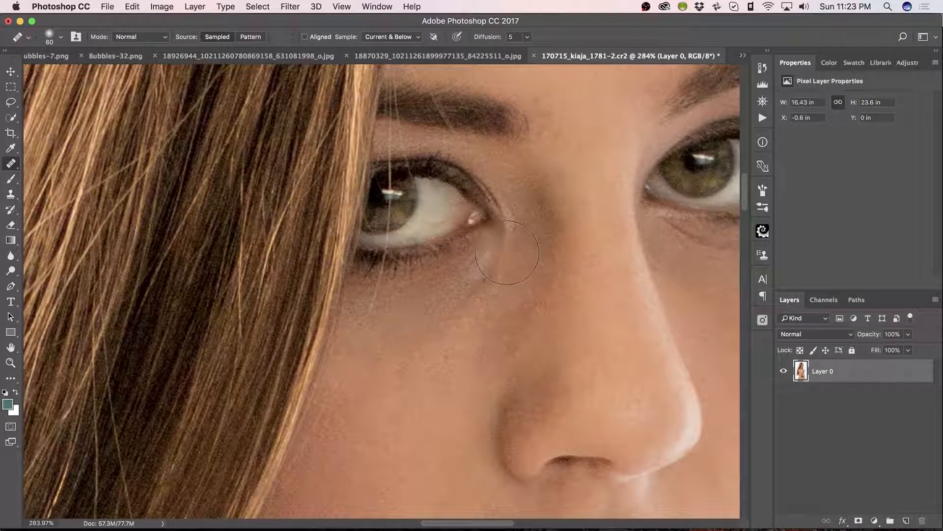
drag(507, 244, 505, 276)
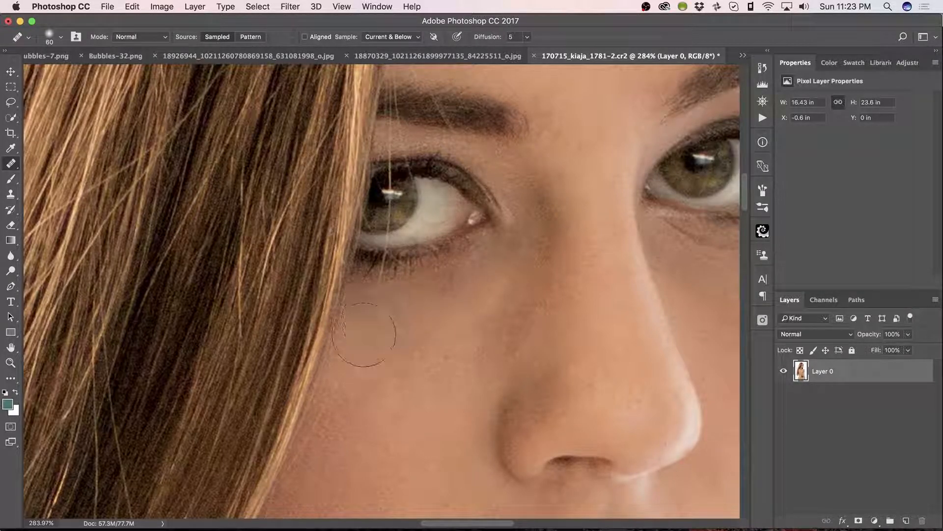
drag(501, 306, 505, 311)
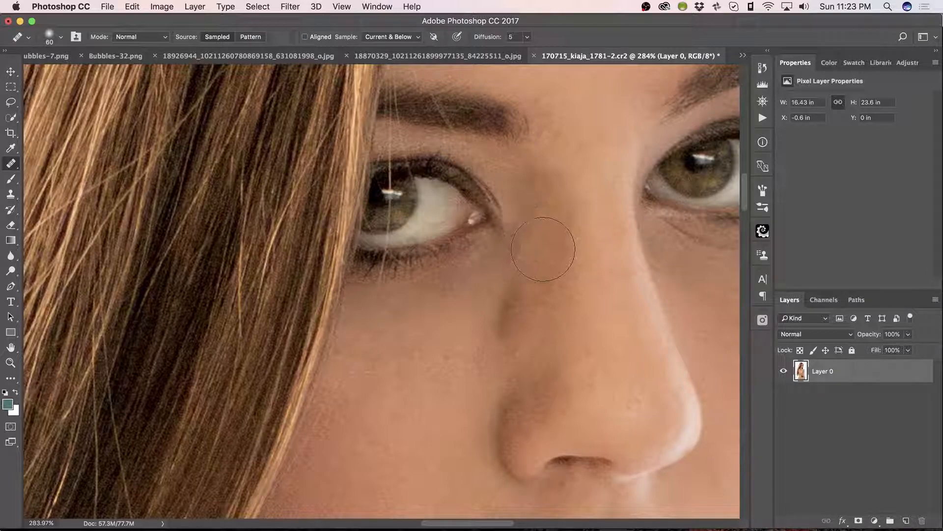
drag(515, 333, 517, 336)
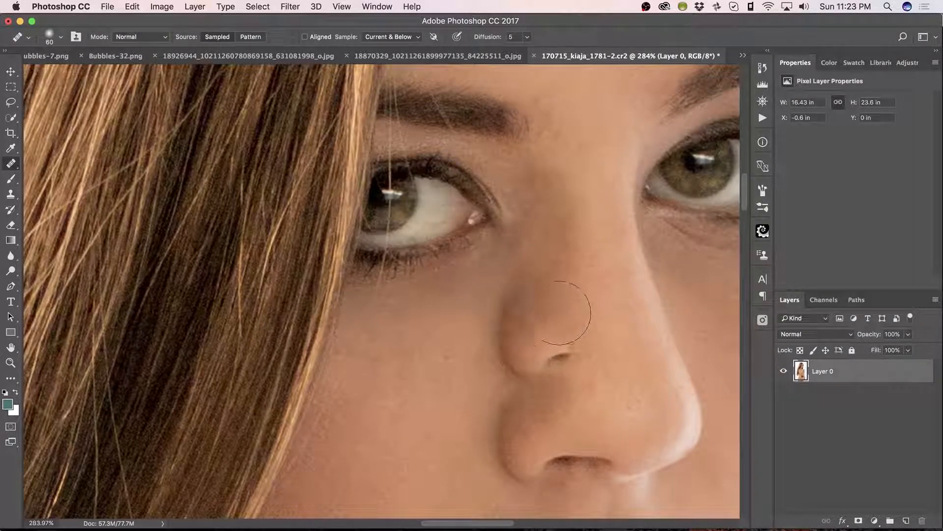
scroll(472, 347, down, 5)
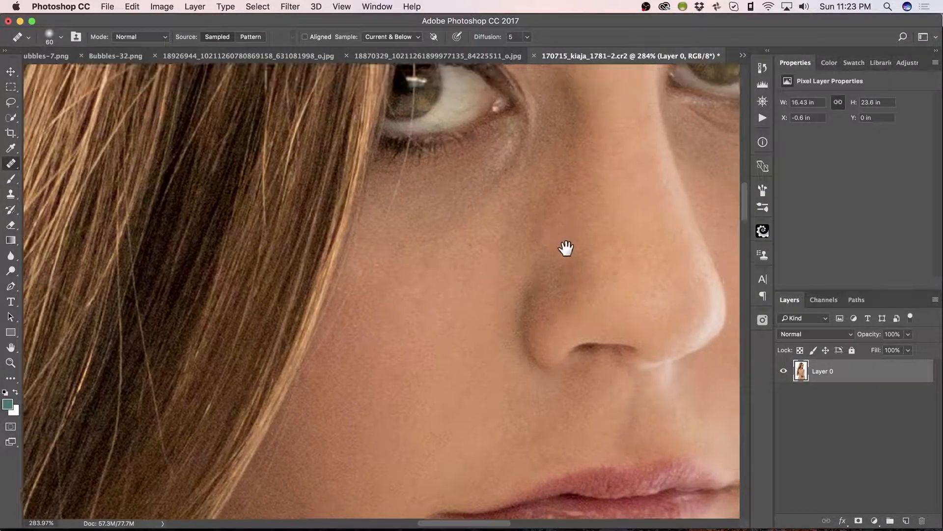
scroll(564, 254, up, 5)
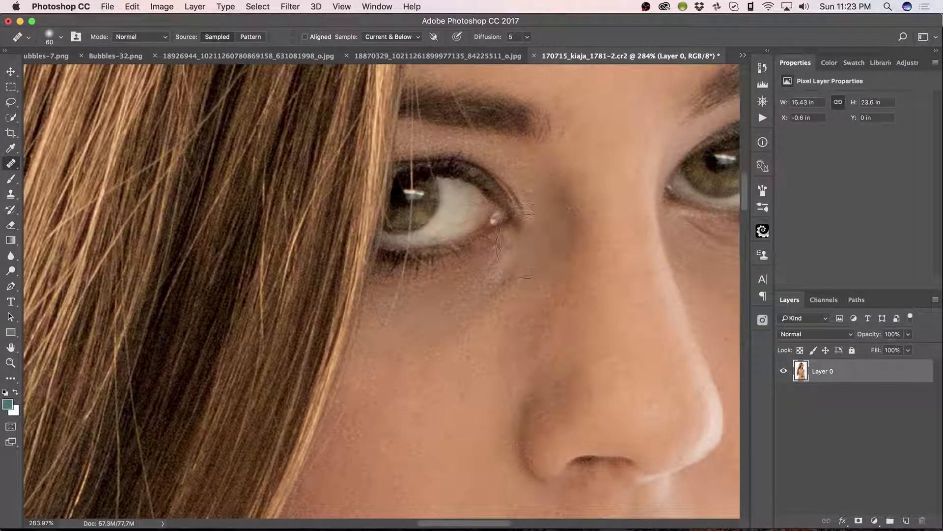
Remove the stray hair marks at the eye corner and under the left eye
drag(527, 214, 508, 280)
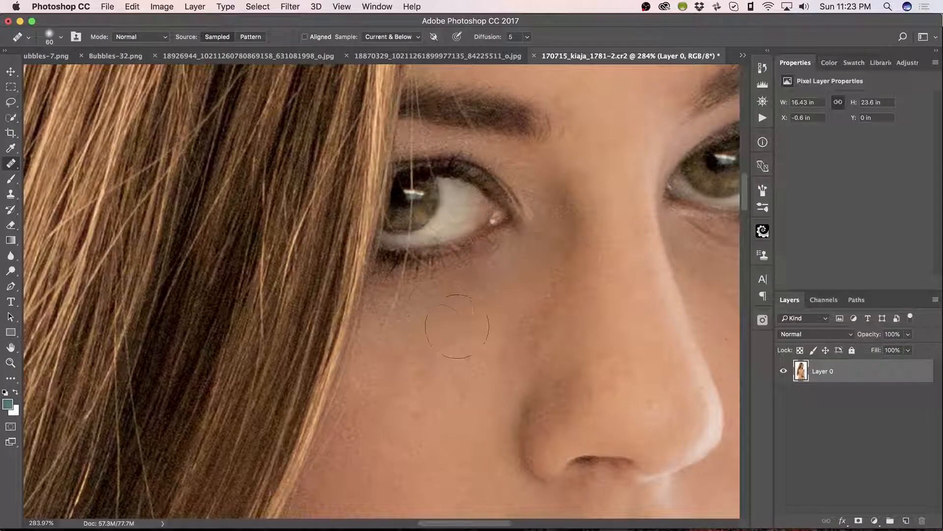
drag(435, 313, 479, 310)
Fade the last healing strokes to about 60% strength with Edit > Fade
key(shift+super+f)
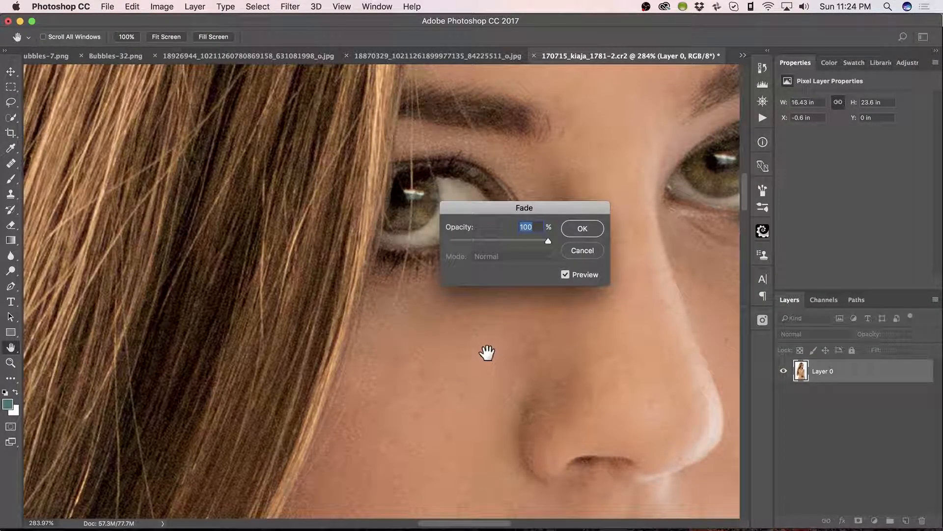
drag(536, 210, 638, 88)
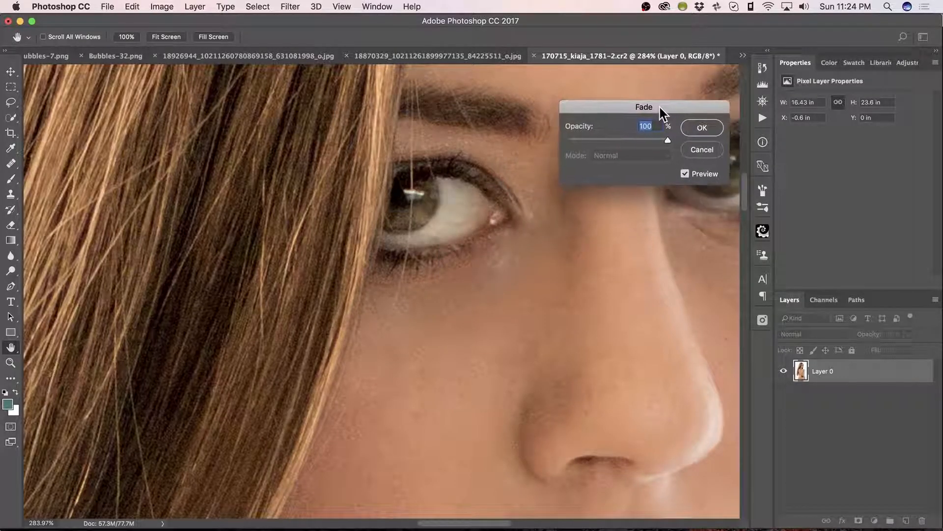
drag(652, 122, 611, 122)
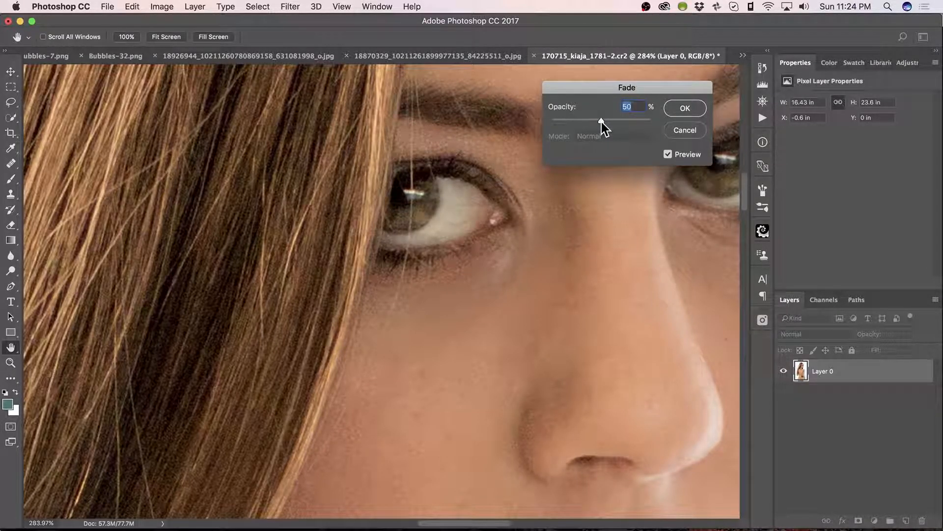
click(684, 108)
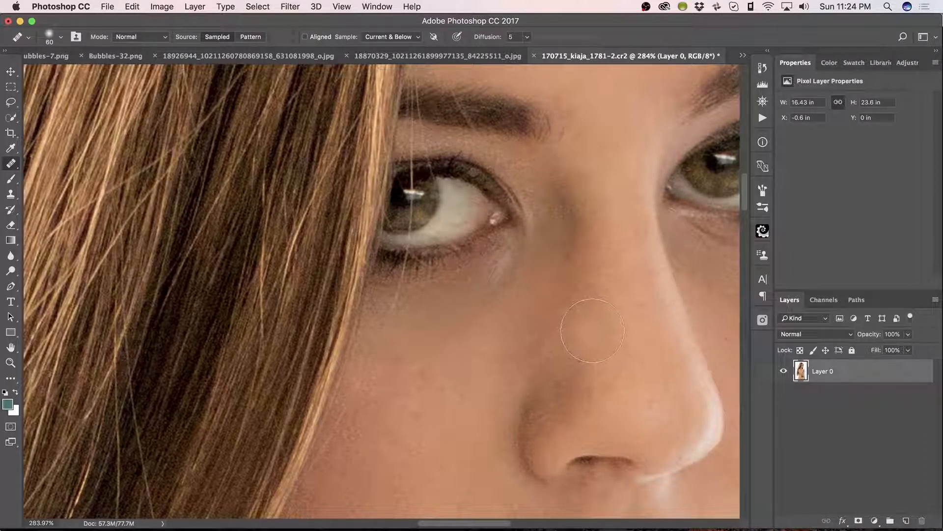
Heal two small cheek blemishes and fade those strokes to about half strength
drag(594, 331, 376, 328)
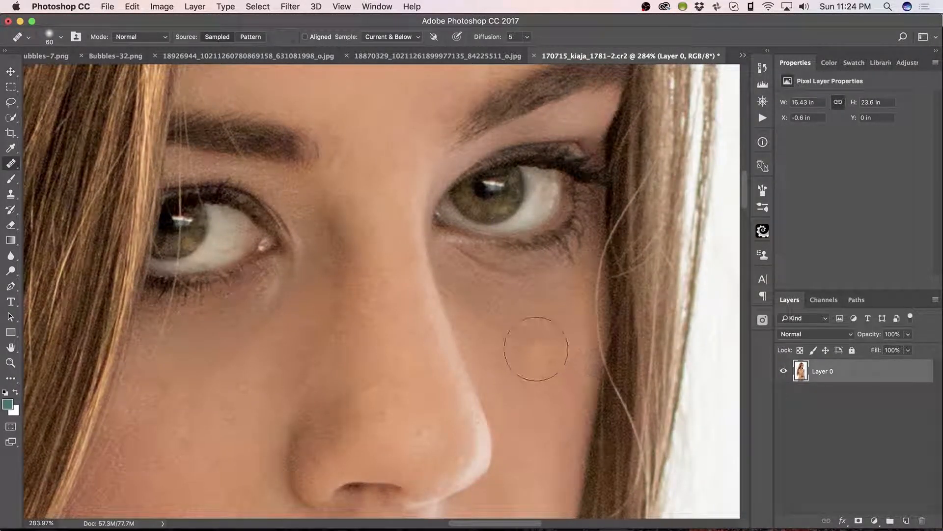
click(535, 345)
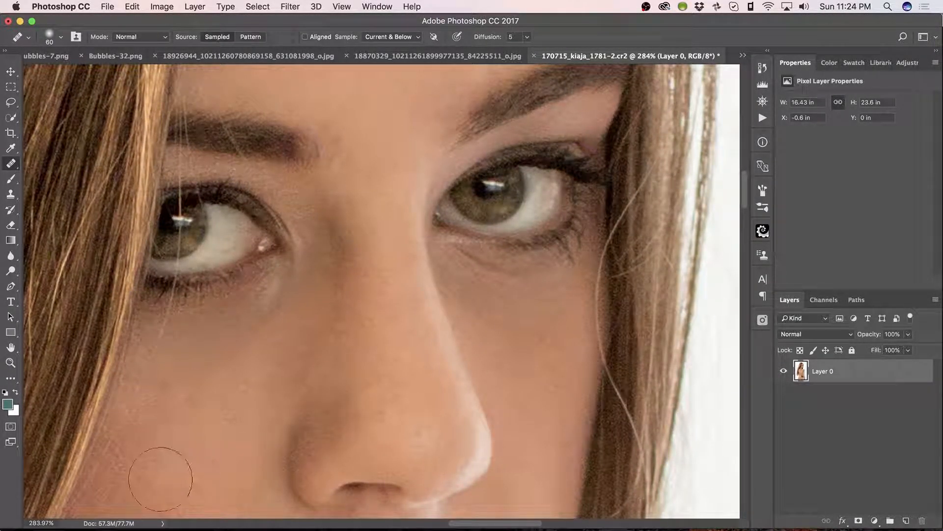
scroll(401, 509, up, 6)
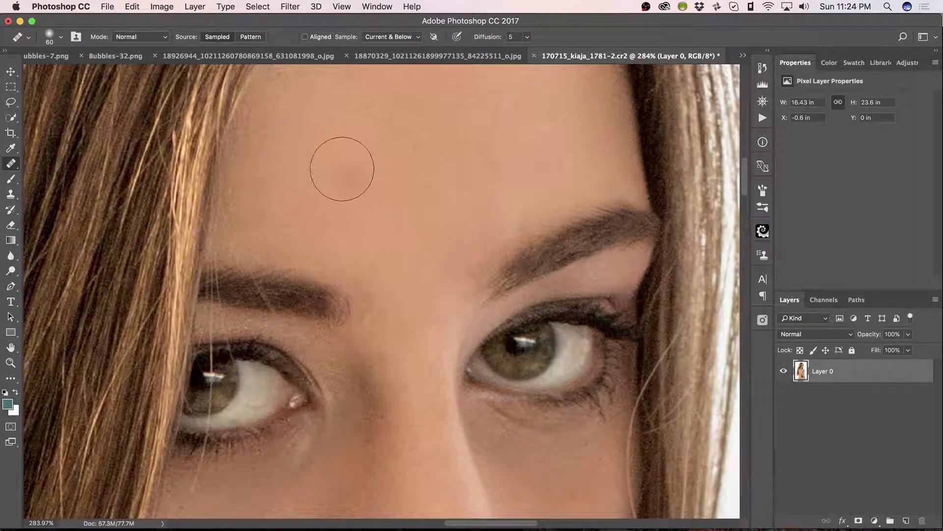
click(562, 475)
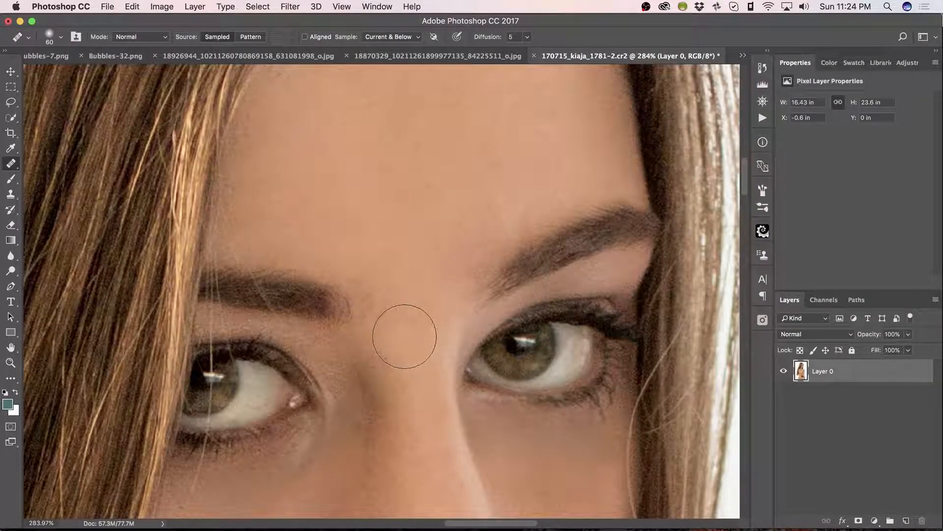
key(shift+super+f)
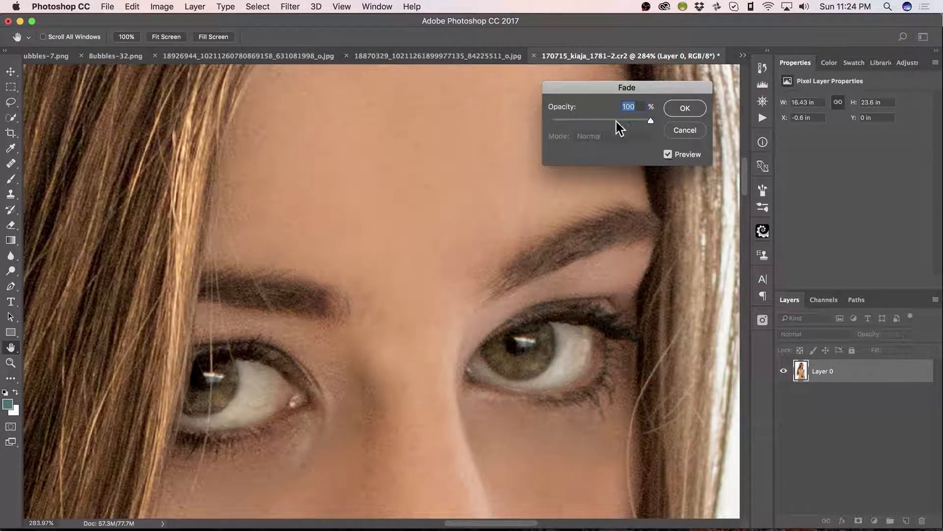
click(609, 120)
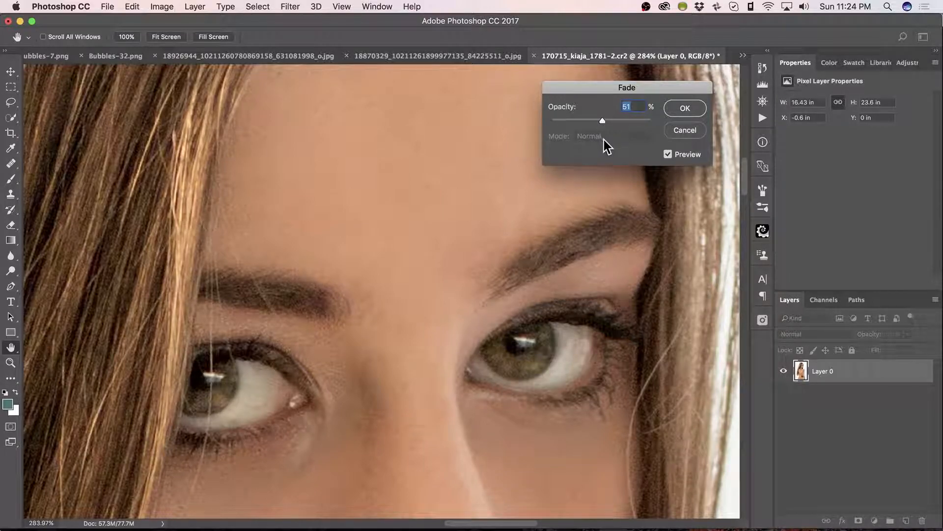
click(684, 107)
Heal a spot on the nose bridge and bring the nose and lips into view
click(382, 367)
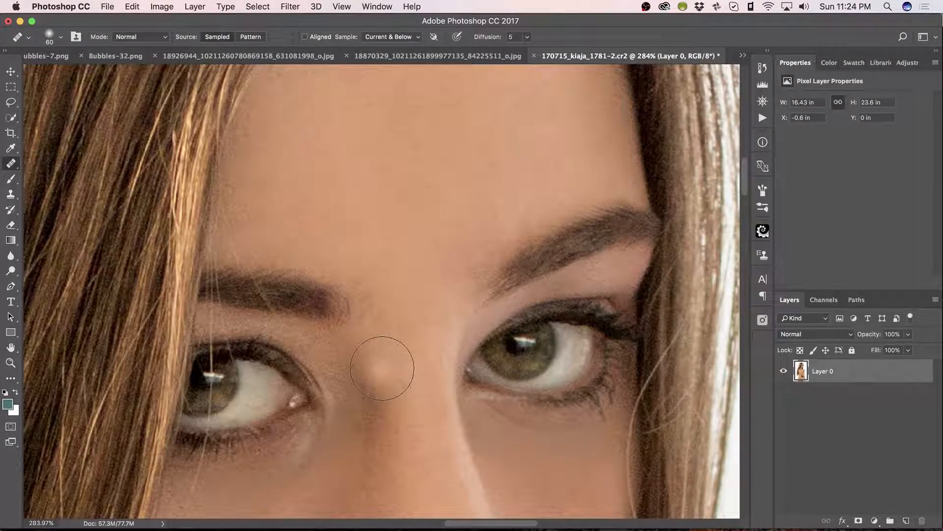
scroll(391, 365, down, 5)
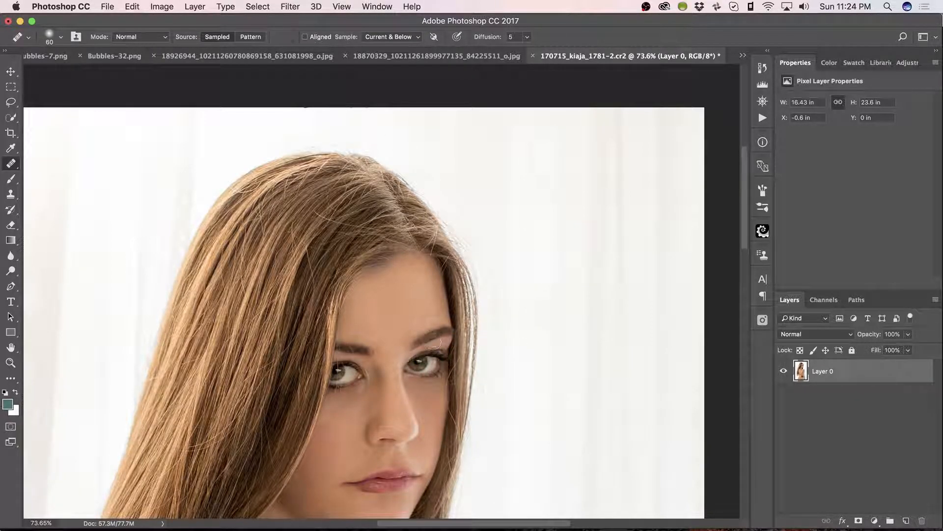
scroll(410, 339, up, 5)
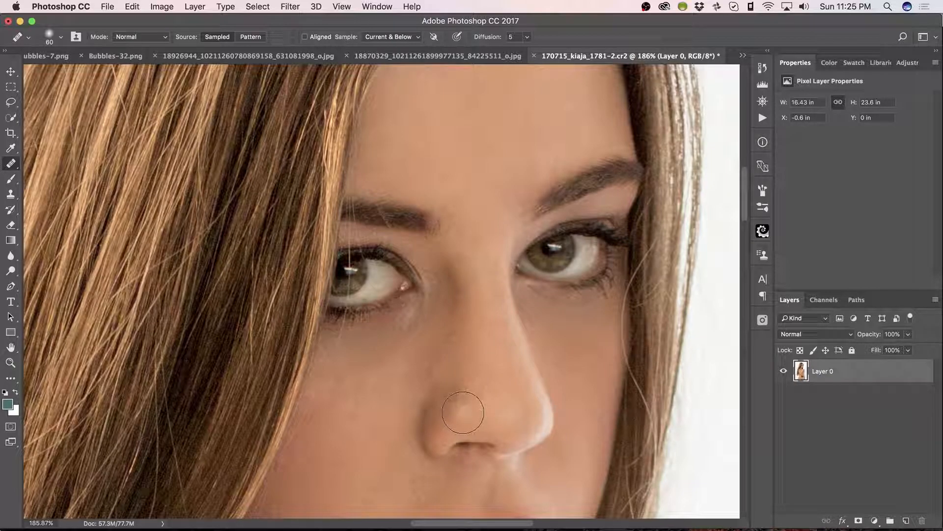
mouse_move(480, 382)
mouse_down()
mouse_move(442, 150)
mouse_move(440, 400)
mouse_up()
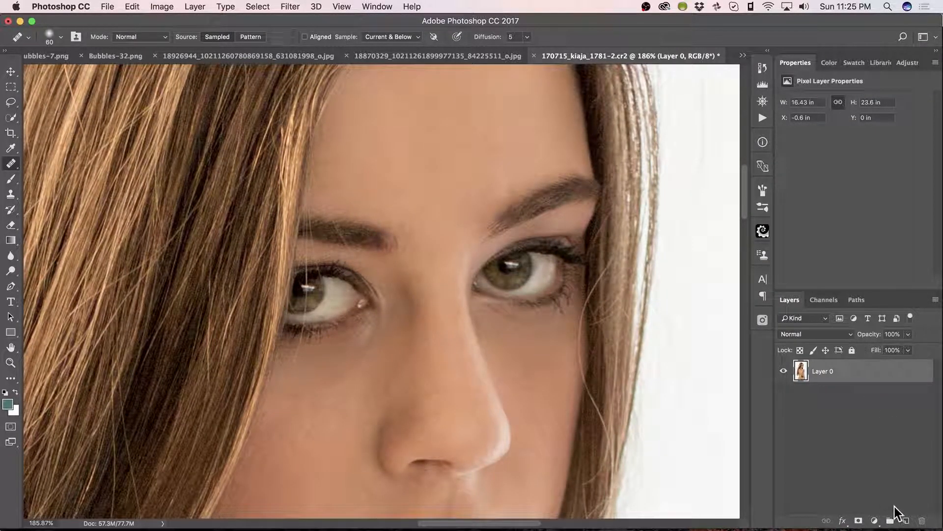
Add a Curves layer that lifts highlights and lowers shadows, then invert its mask to hide it
click(875, 520)
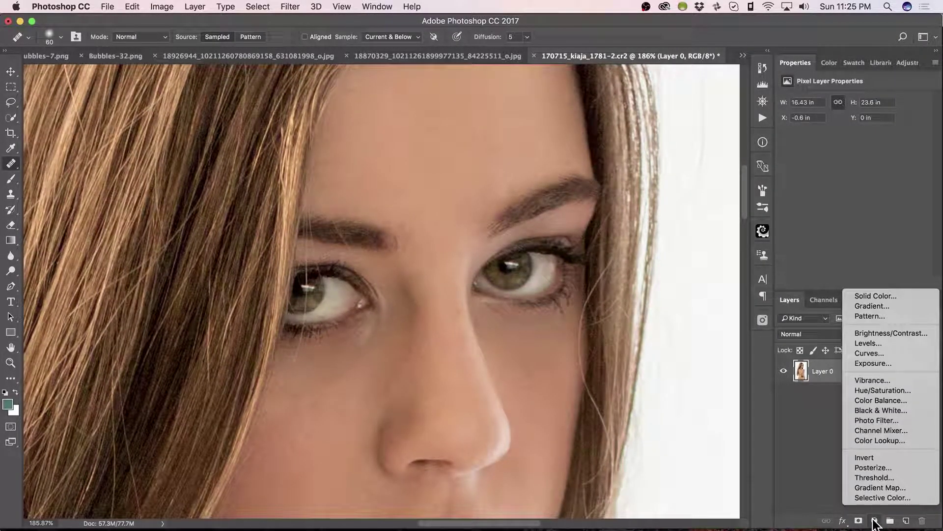
click(890, 351)
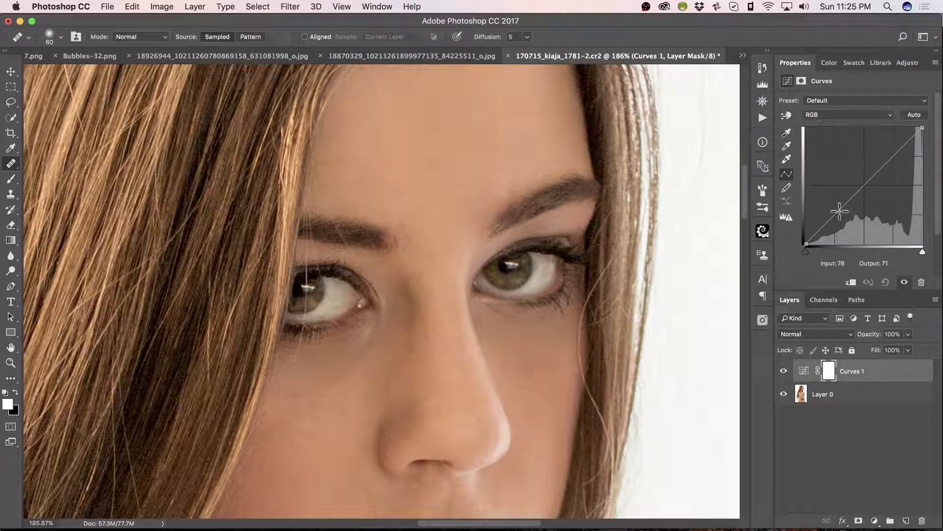
drag(838, 213, 834, 221)
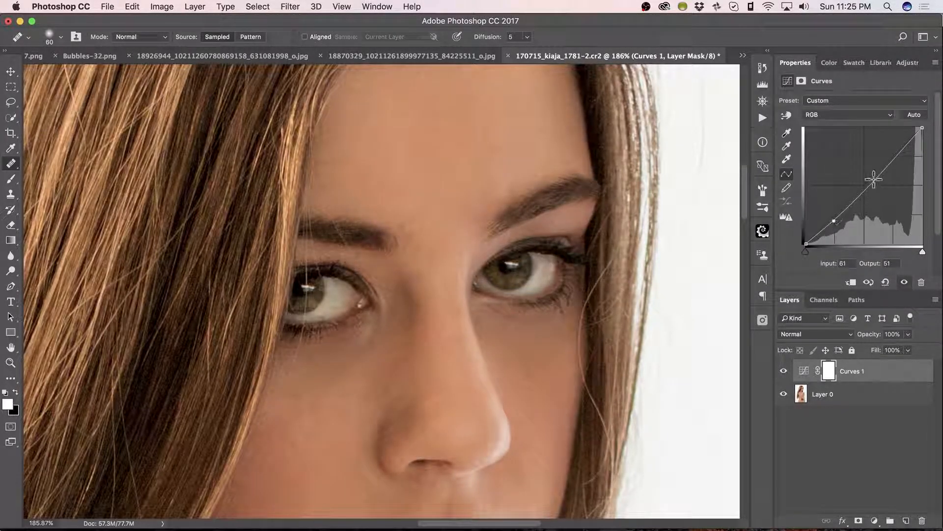
drag(883, 167, 879, 162)
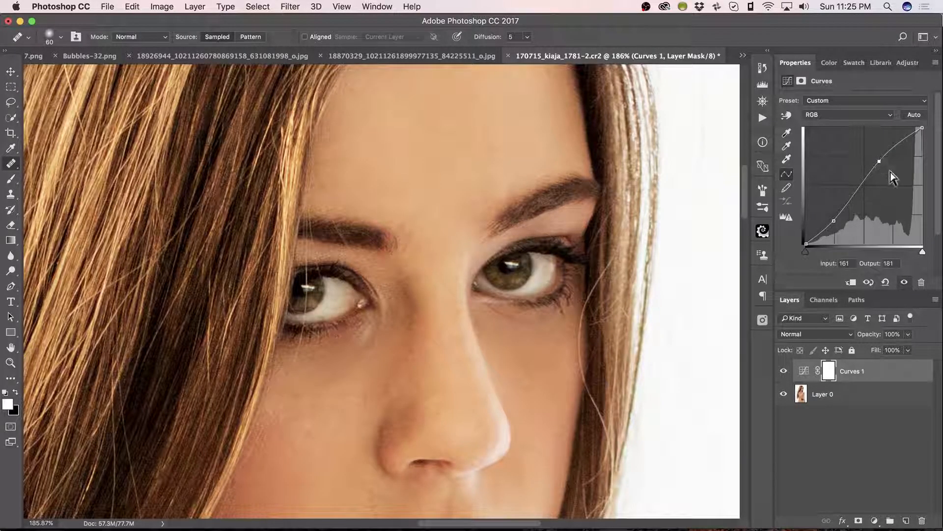
key(super+i)
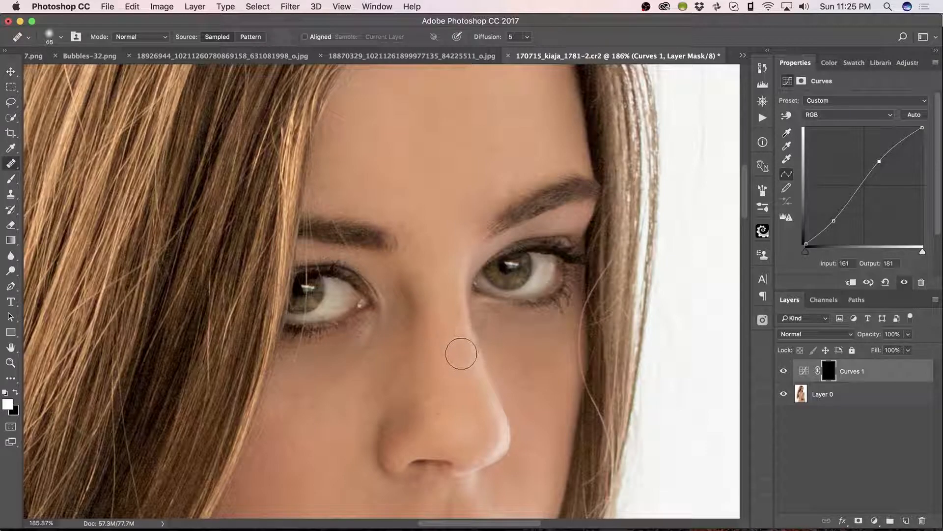
Switch to a soft brush and check its size and hardness settings
key(b)
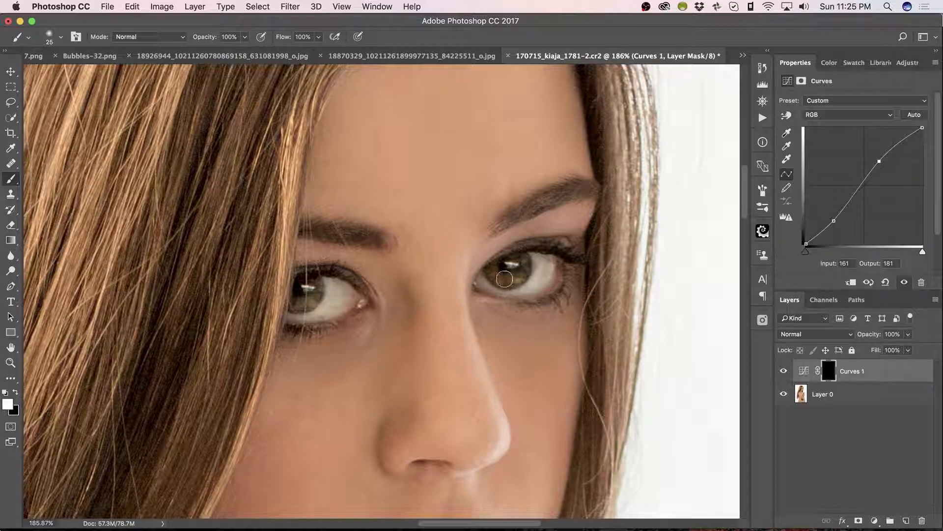
right_click(509, 273)
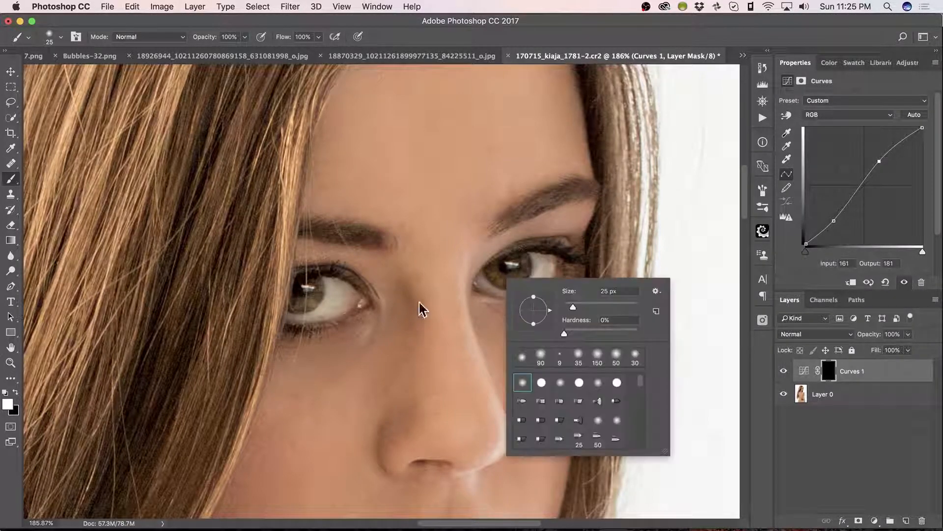
click(313, 289)
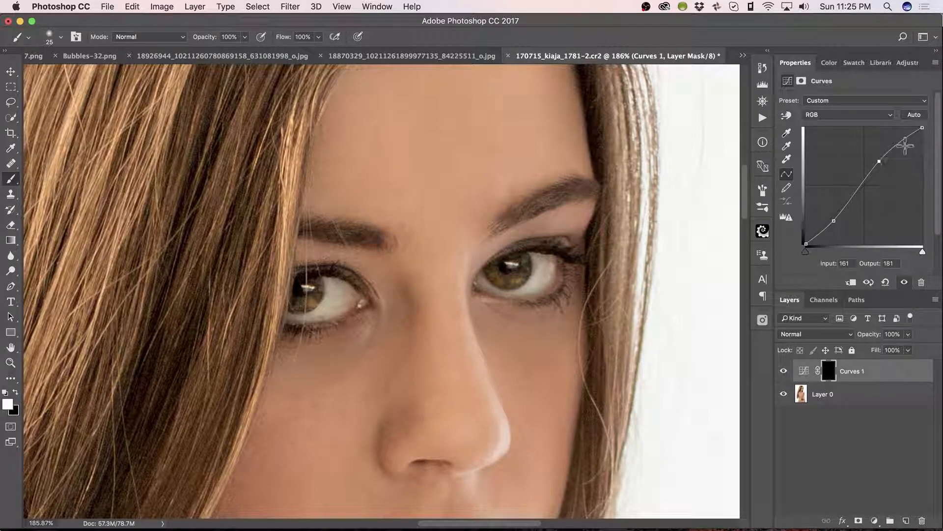
Fine-tune the shadow point and pull the upper curve point down to about 150/186
drag(880, 162, 879, 158)
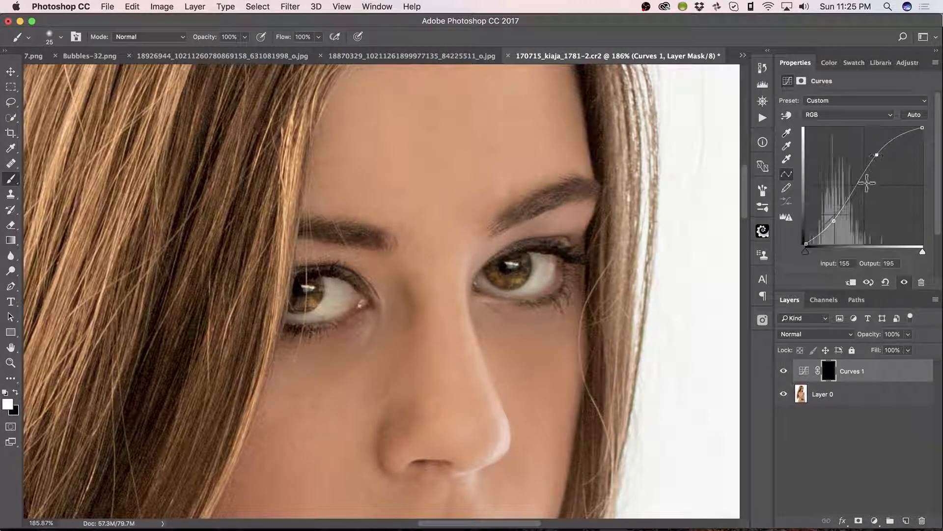
click(833, 221)
drag(834, 221, 836, 218)
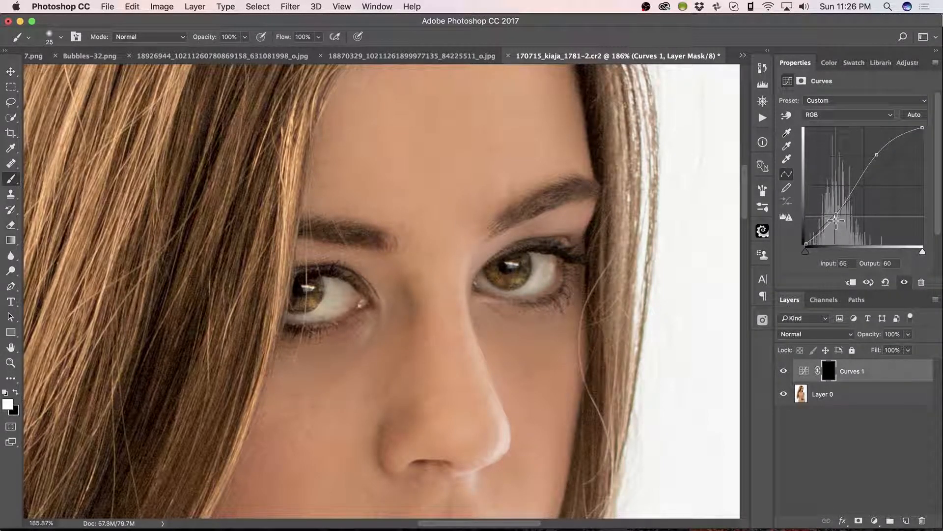
drag(836, 220, 837, 221)
drag(836, 222, 834, 219)
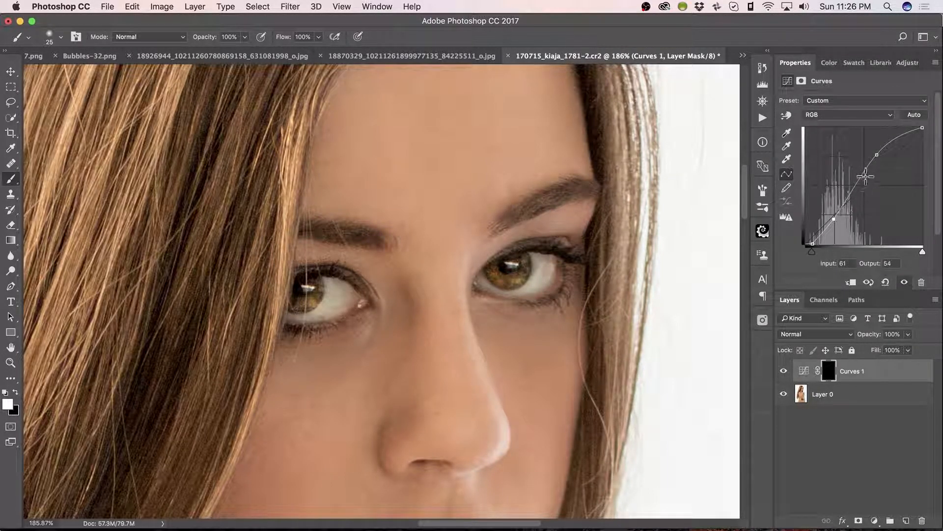
click(877, 154)
drag(879, 154, 874, 160)
Toggle the Curves 1 layer visibility to compare the eyes with and without brightening
click(783, 371)
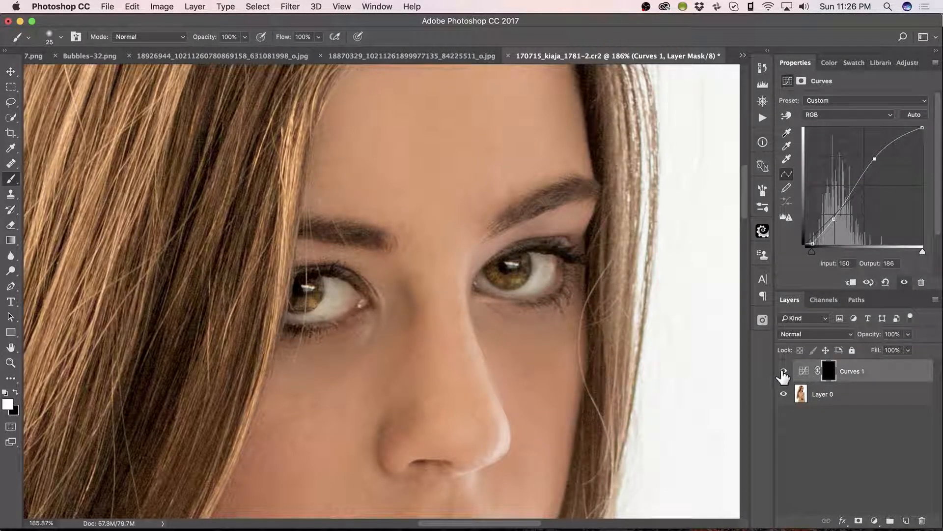
click(784, 371)
scroll(491, 262, down, 8)
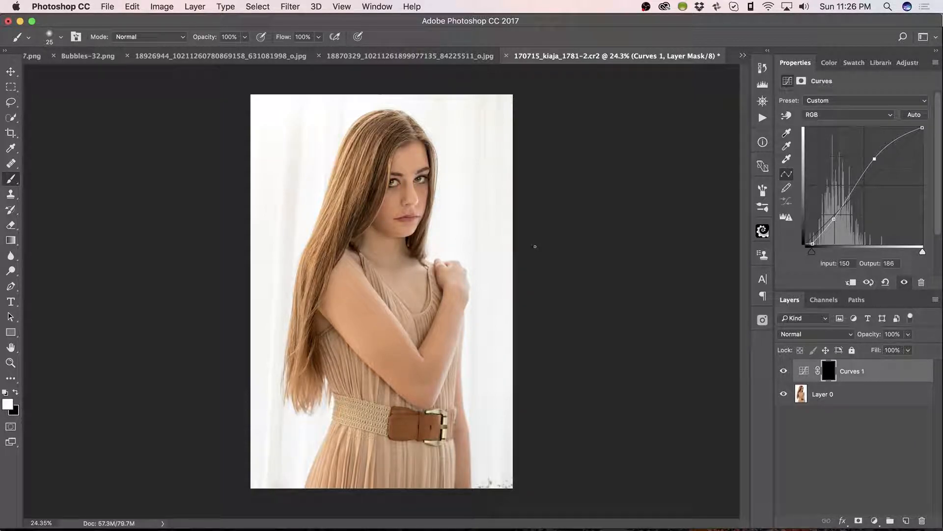
Zoom in on the face so the eyes and lips fill the view
key(z)
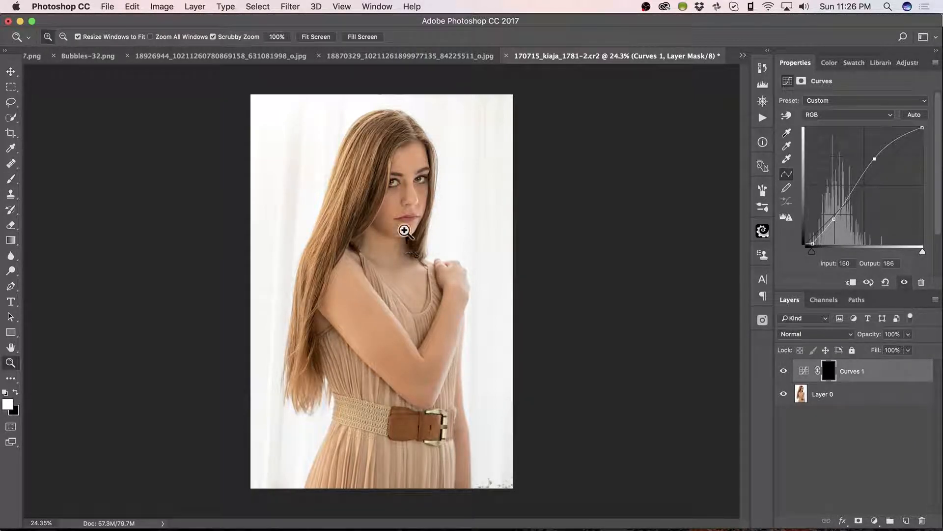
drag(410, 221, 487, 214)
key(b)
key(space)
mouse_move(424, 206)
mouse_down()
mouse_move(437, 359)
mouse_move(455, 398)
mouse_up()
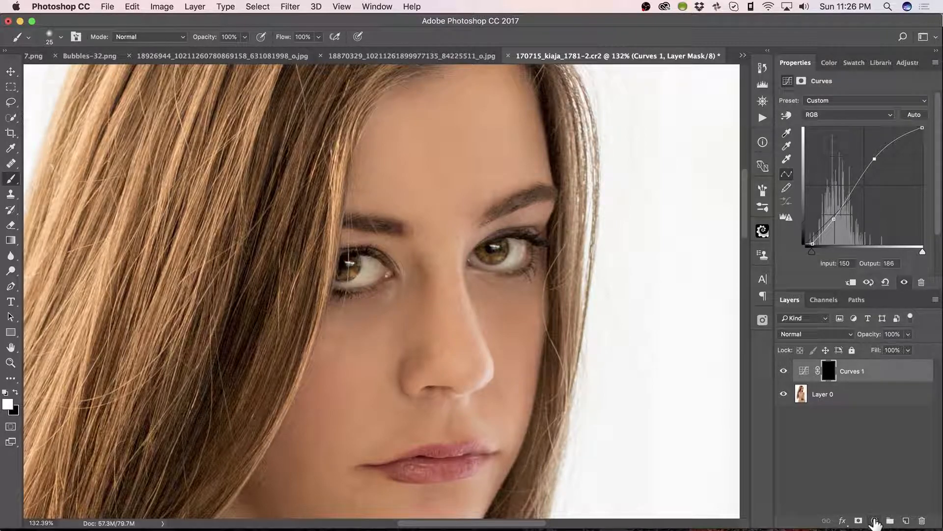
Create a new layer set to Soft Light and fill it with 50% Gray
click(891, 521)
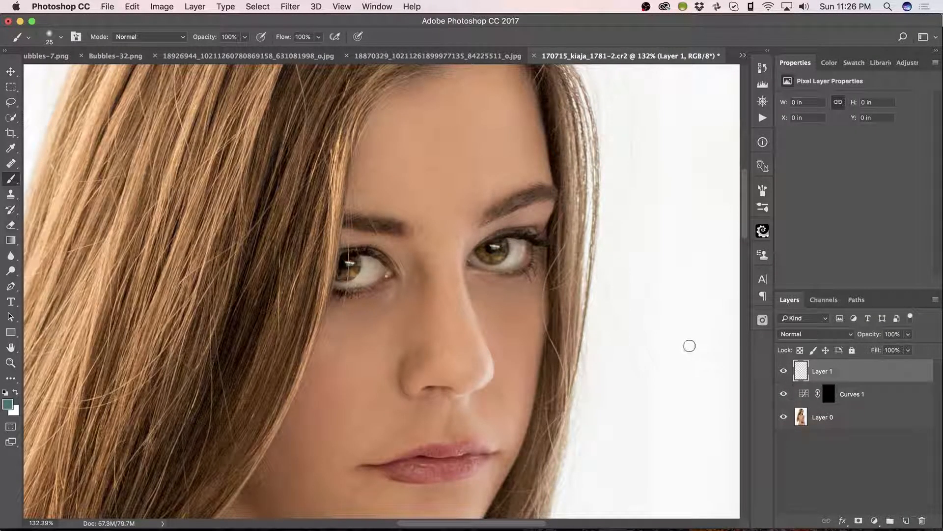
click(803, 334)
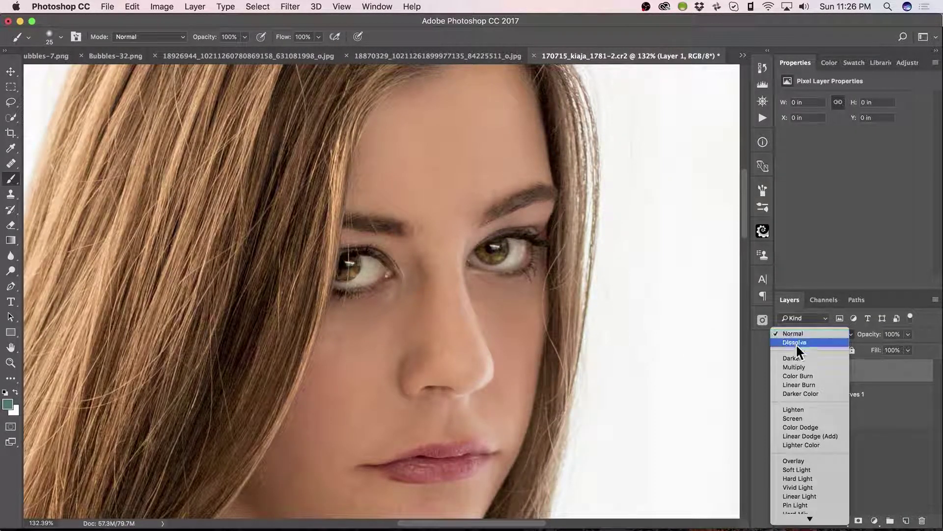
click(817, 470)
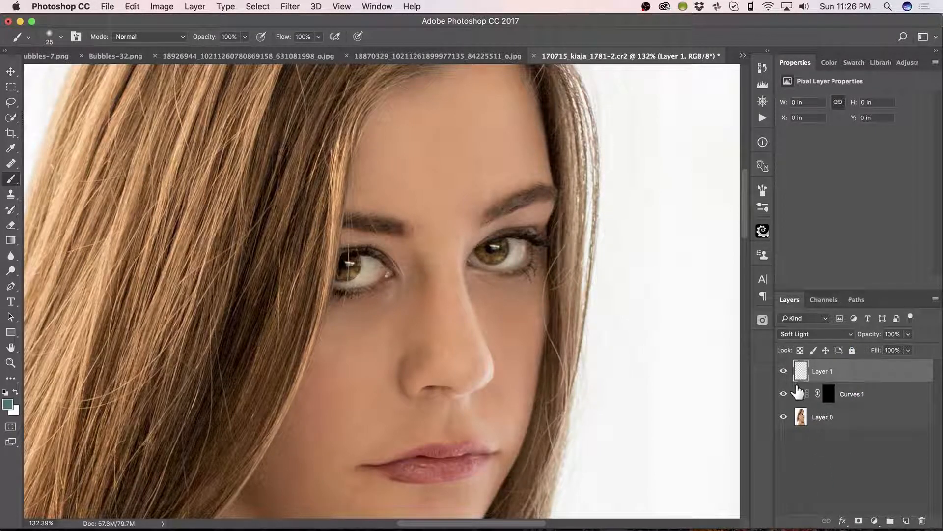
key(shift+F5)
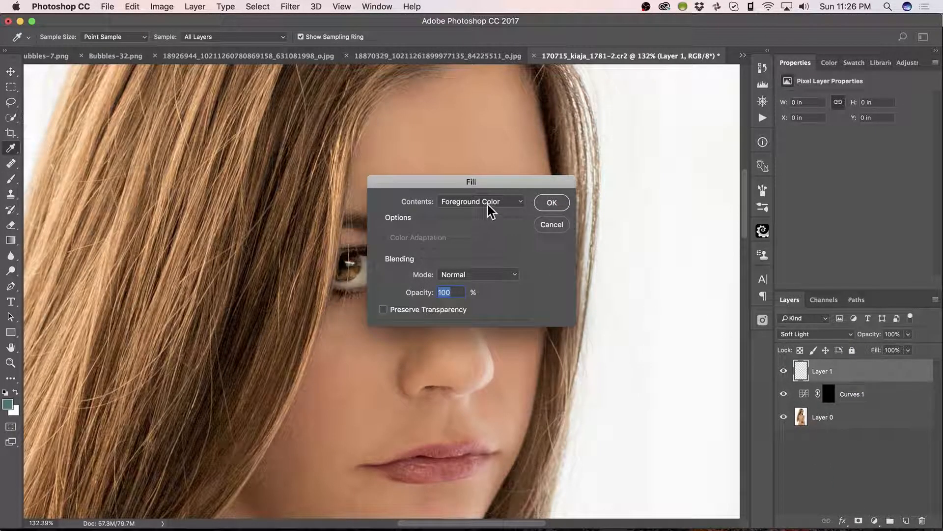
click(483, 201)
click(472, 283)
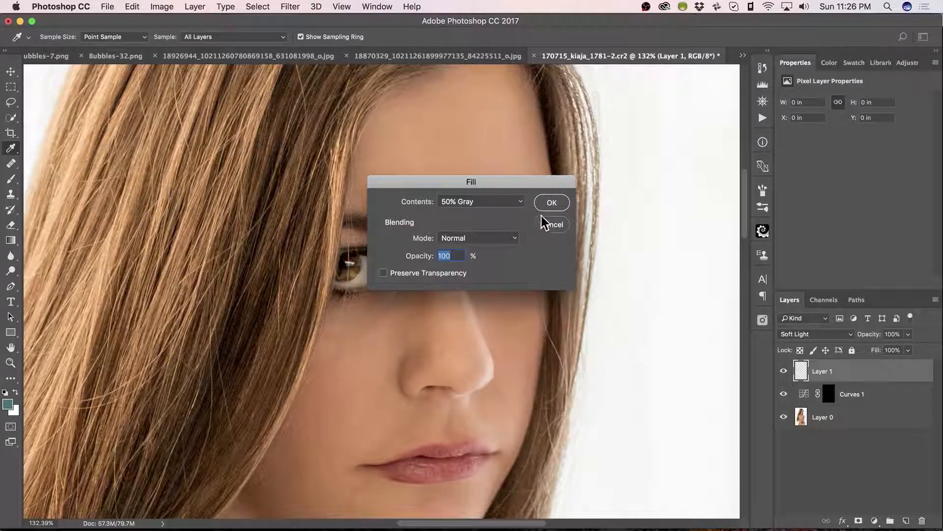
click(551, 202)
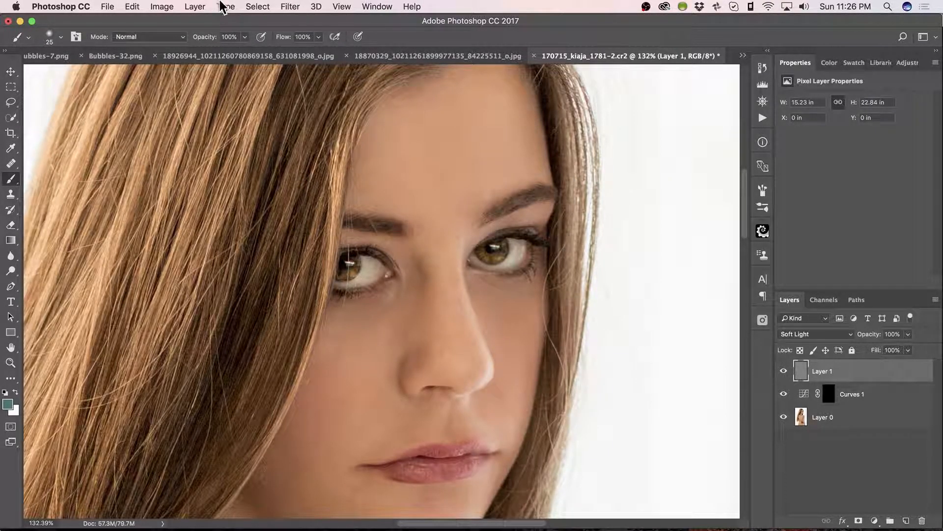
With white at 10% opacity and a larger brush, lightly dodge the forehead
click(195, 7)
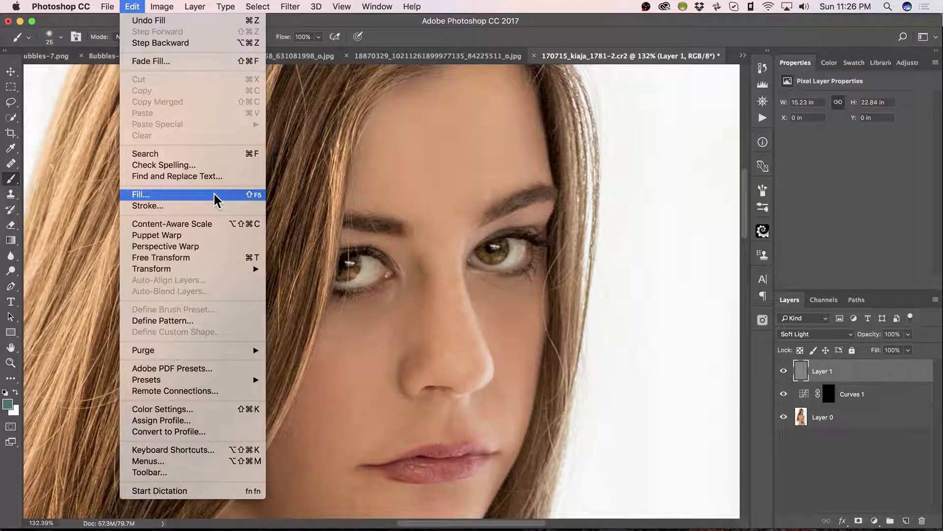
click(546, 22)
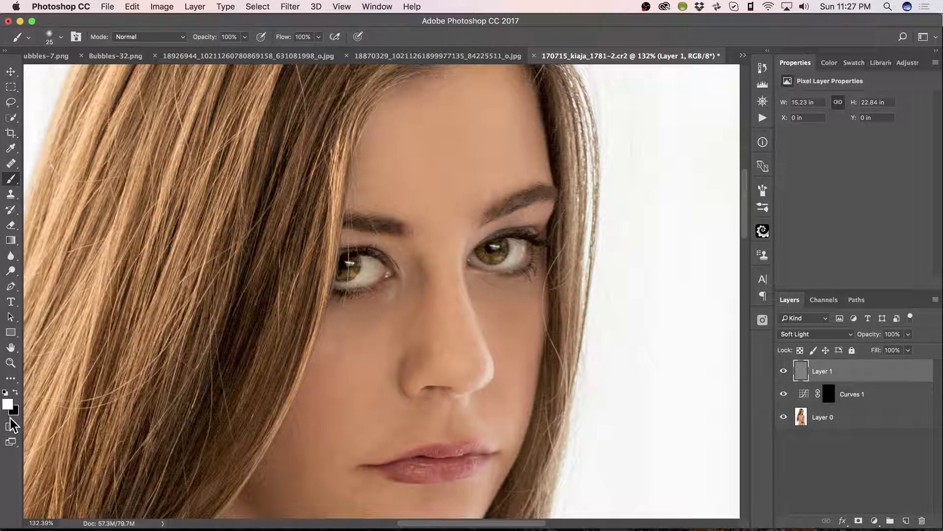
key(x)
key(1)
key(bracketright)
key(bracketright)
key(bracketright)
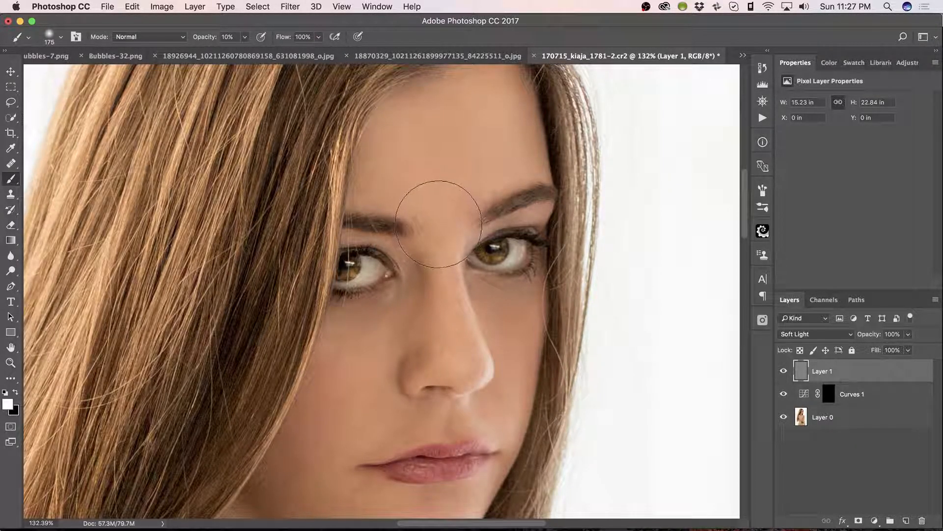
drag(463, 165, 404, 145)
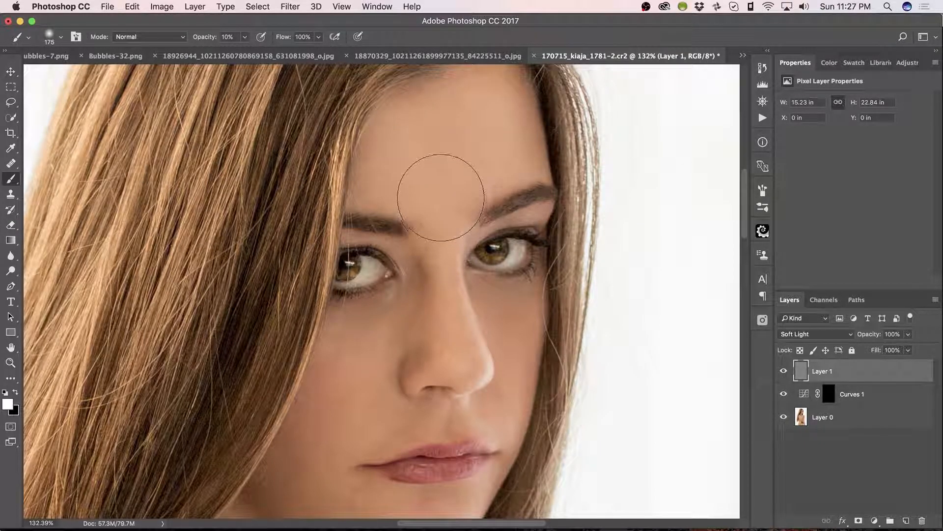
key(bracketleft)
key(bracketleft)
key(bracketleft)
key(bracketleft)
key(bracketleft)
key(bracketleft)
key(bracketleft)
key(bracketleft)
key(bracketleft)
key(bracketleft)
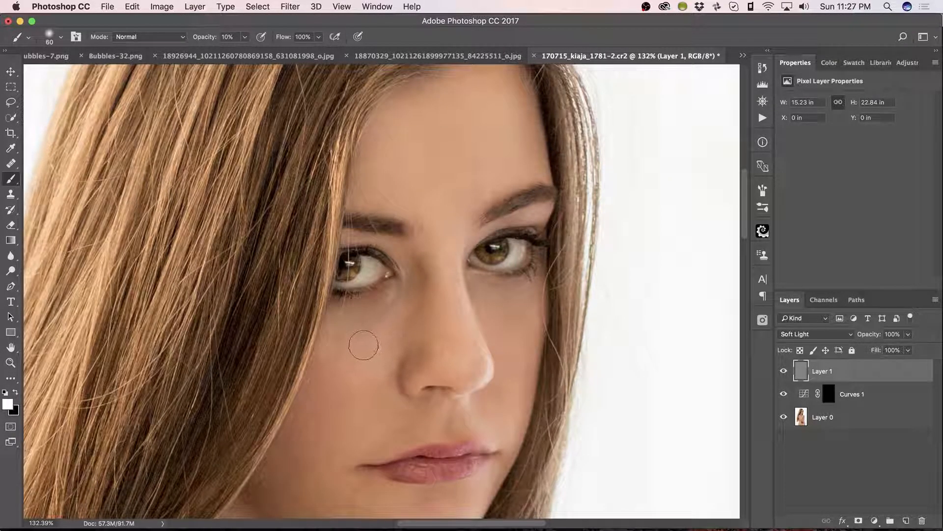
Raise opacity to 30% and paint white over the chin, cheek and mouth corner
key(3)
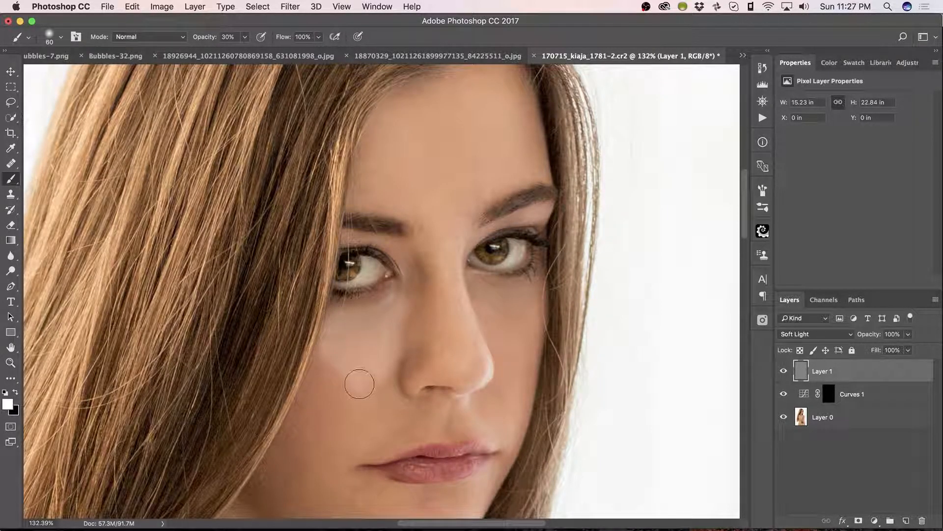
right_click(389, 329)
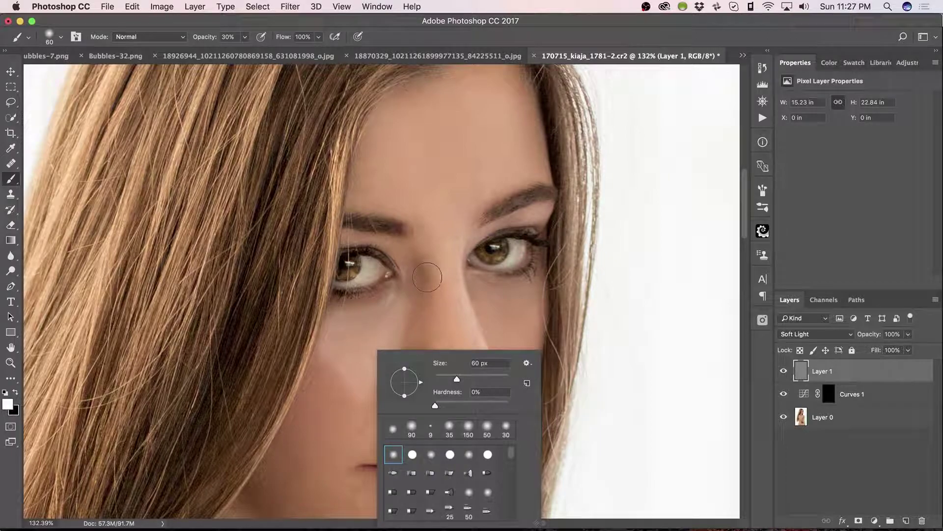
click(441, 226)
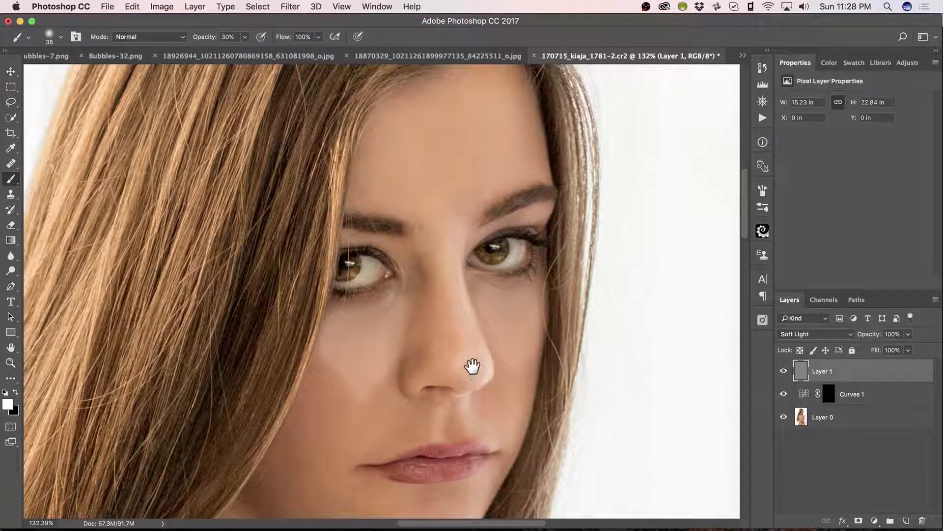
mouse_move(461, 331)
mouse_down()
mouse_move(451, 297)
mouse_move(450, 104)
mouse_up()
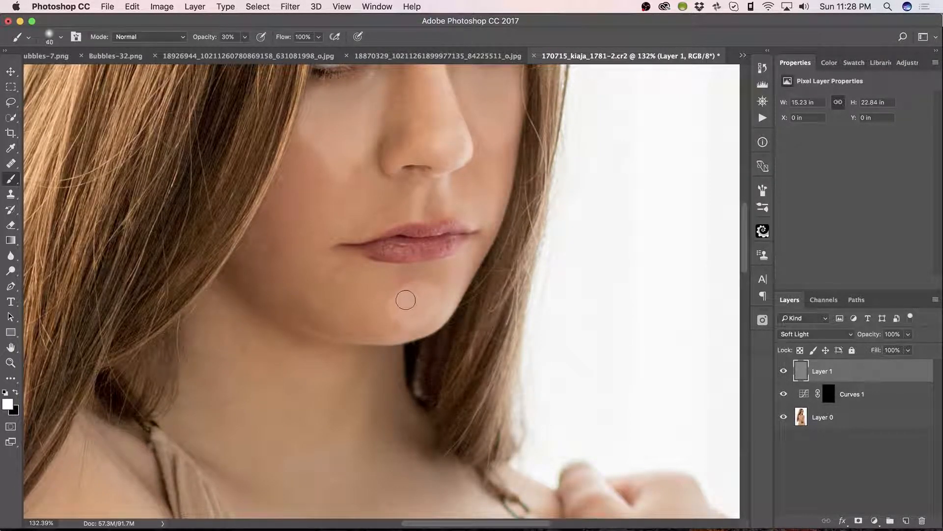
key(bracketright)
key(bracketright)
key(bracketright)
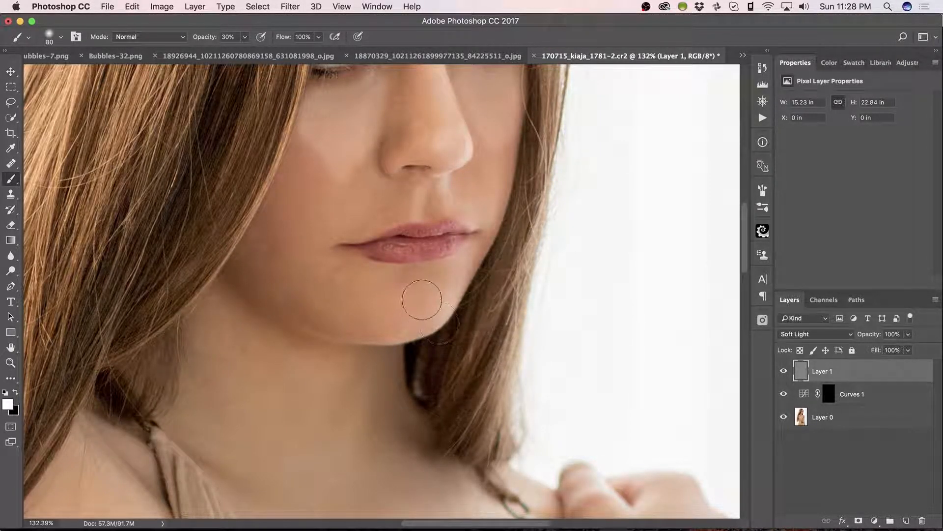
drag(426, 304, 399, 320)
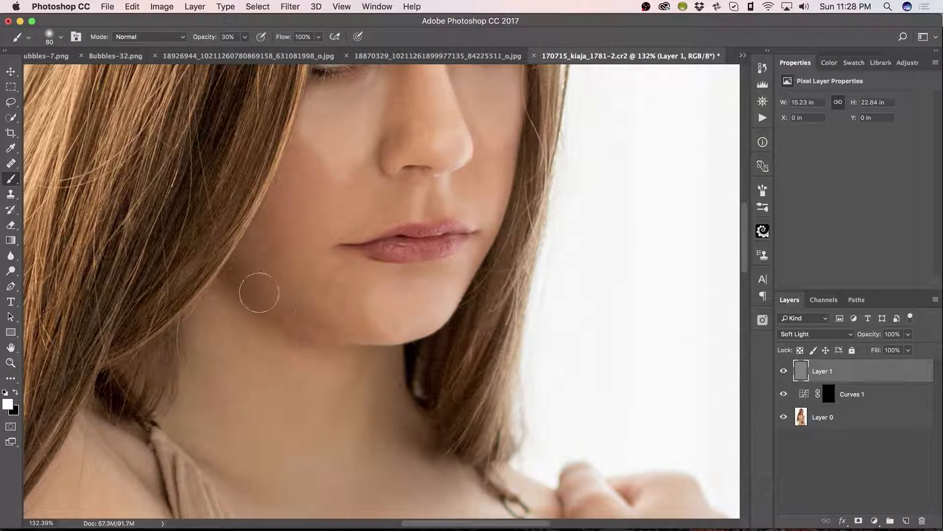
drag(243, 258, 273, 284)
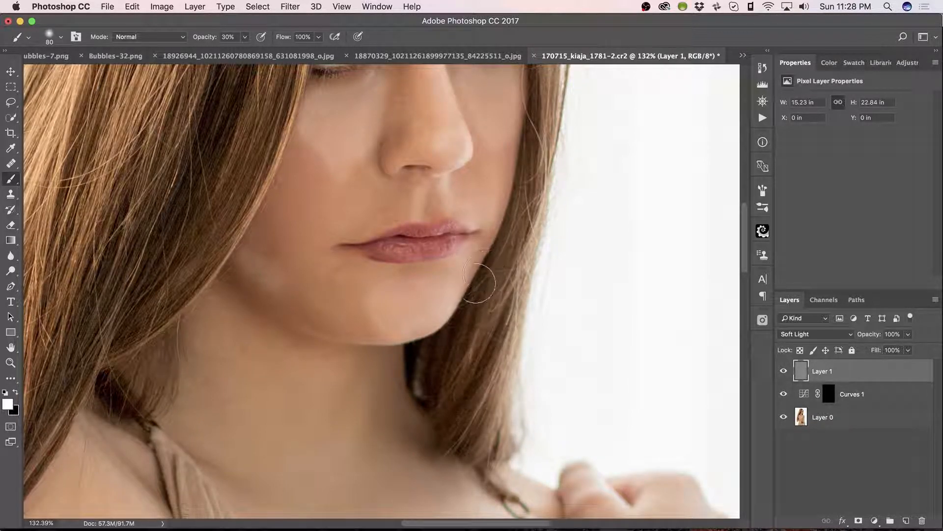
drag(479, 283, 475, 279)
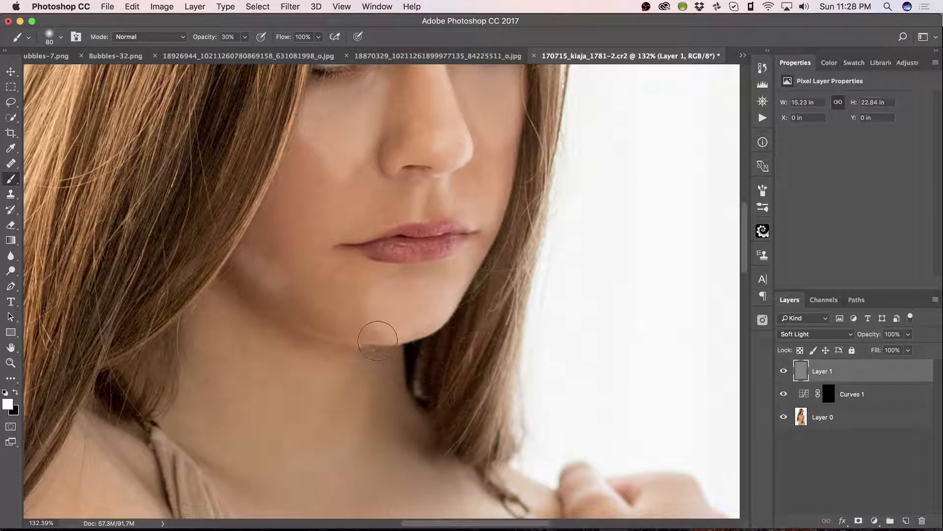
Switch to black at 10% opacity and move to the forehead and hairline for burning
key(x)
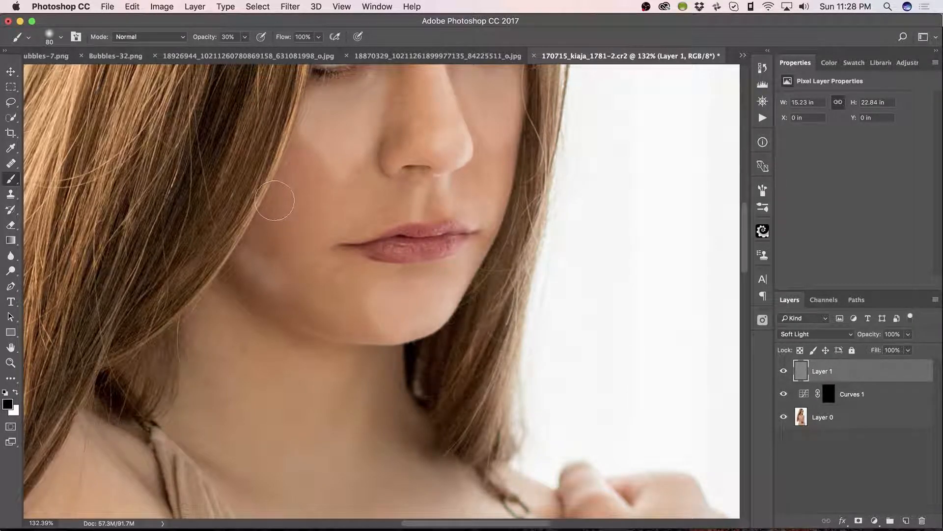
key(1)
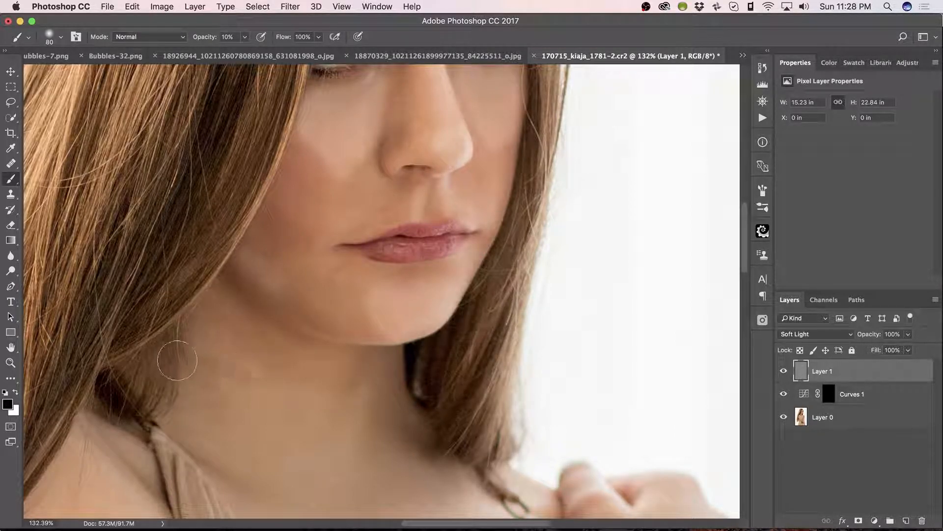
mouse_move(333, 270)
mouse_down()
mouse_move(354, 430)
mouse_move(339, 501)
mouse_up()
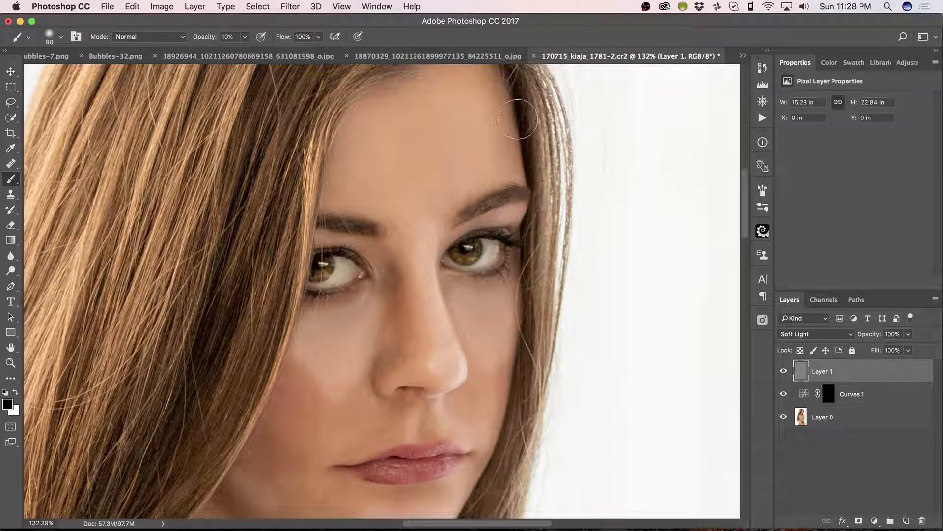
drag(501, 151, 508, 266)
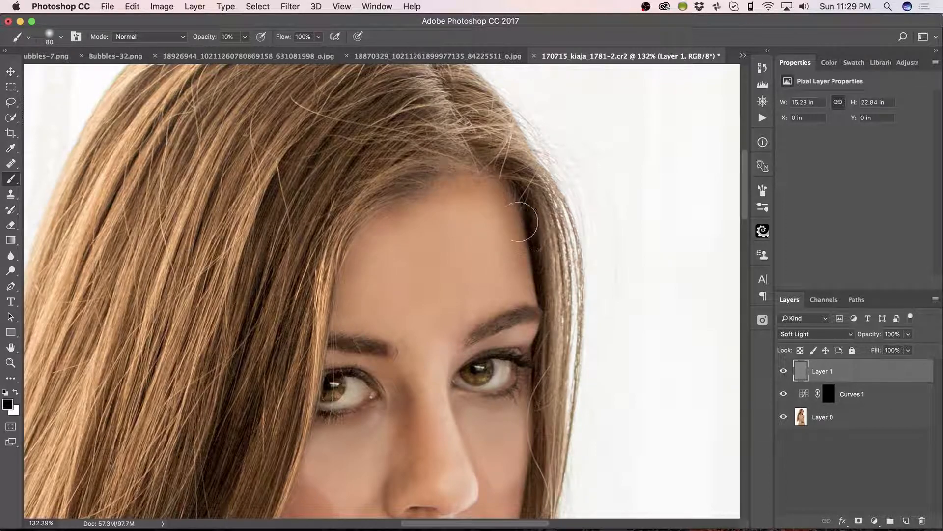
drag(545, 413, 504, 226)
scroll(505, 226, down, 5)
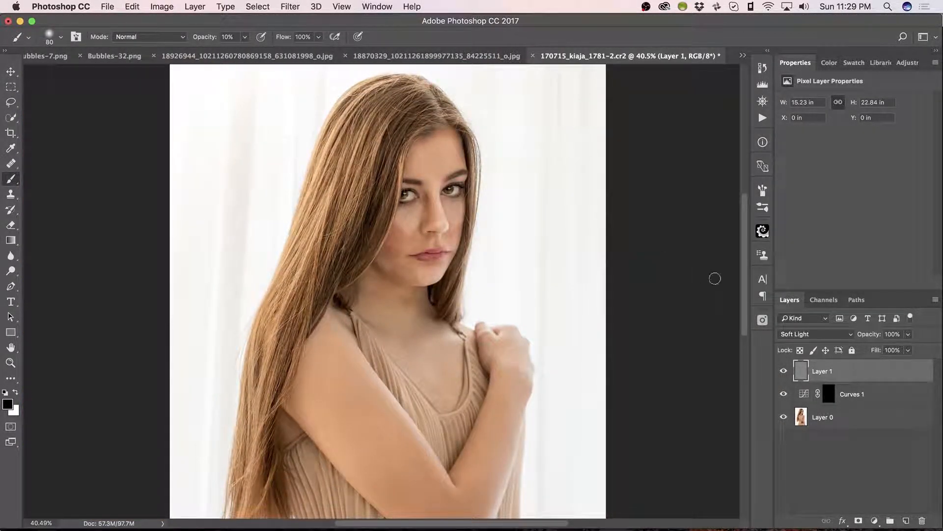
Apply a Gaussian Blur of about 20 pixels to the gray dodge-and-burn layer
click(290, 7)
mouse_move(294, 147)
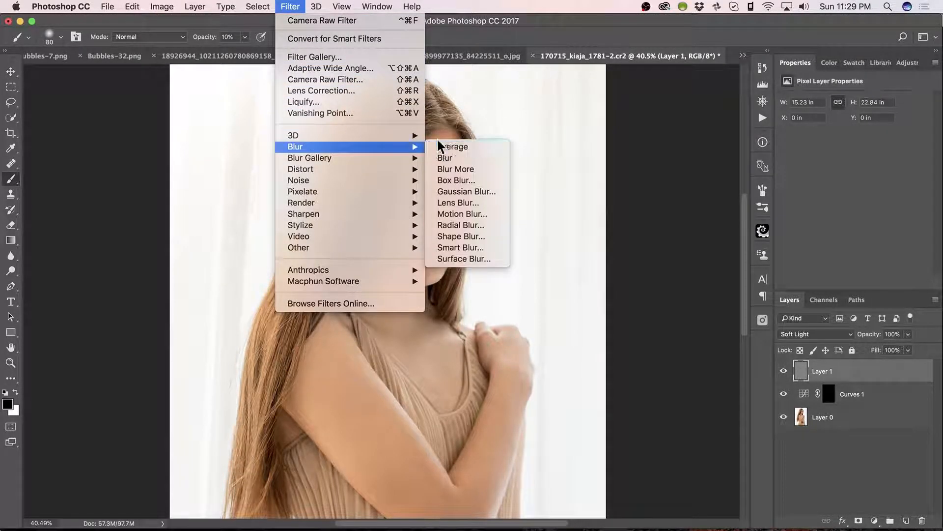
click(488, 191)
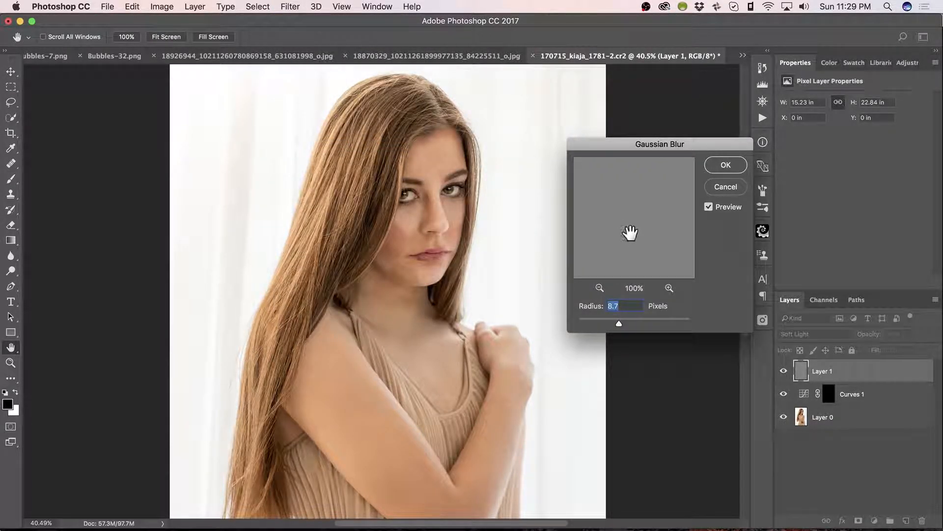
drag(619, 324, 629, 323)
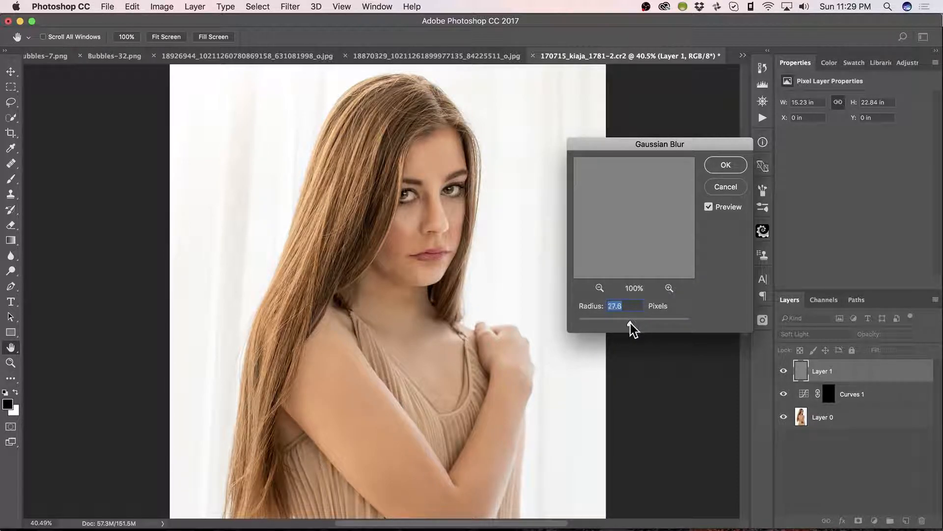
drag(630, 322, 627, 325)
drag(627, 322, 628, 322)
click(725, 167)
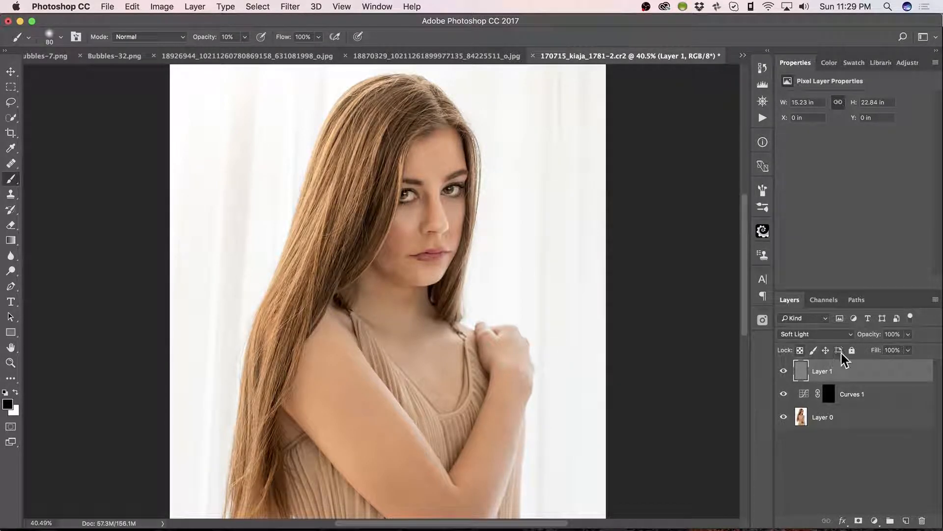
Scrub Layer 1's opacity in the Layers panel down to 34%
mouse_move(869, 333)
mouse_down()
mouse_move(811, 338)
mouse_move(841, 339)
mouse_up()
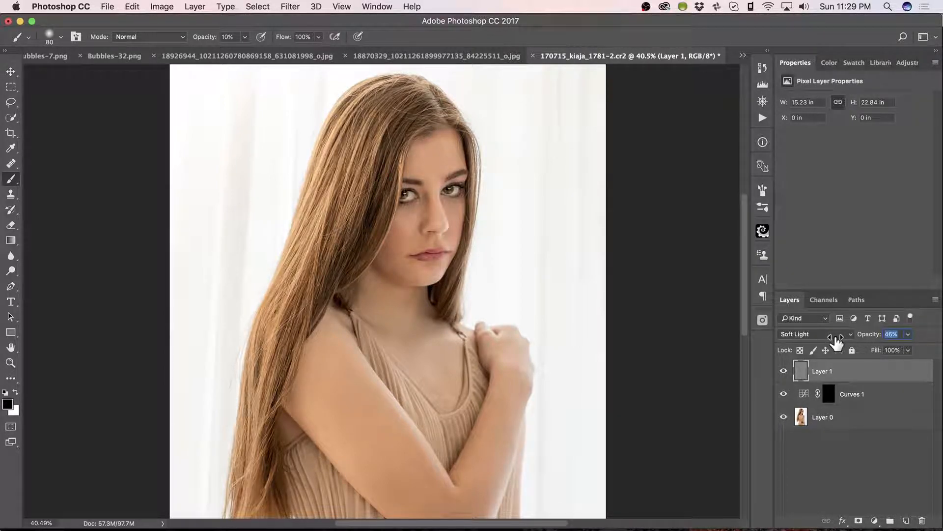
mouse_move(836, 339)
mouse_down()
mouse_move(932, 335)
mouse_move(844, 340)
mouse_move(863, 337)
mouse_up()
drag(864, 338, 866, 338)
Zoom into the eyes, dodge both irises with white, then zoom back to fit
key(z)
drag(427, 190, 501, 191)
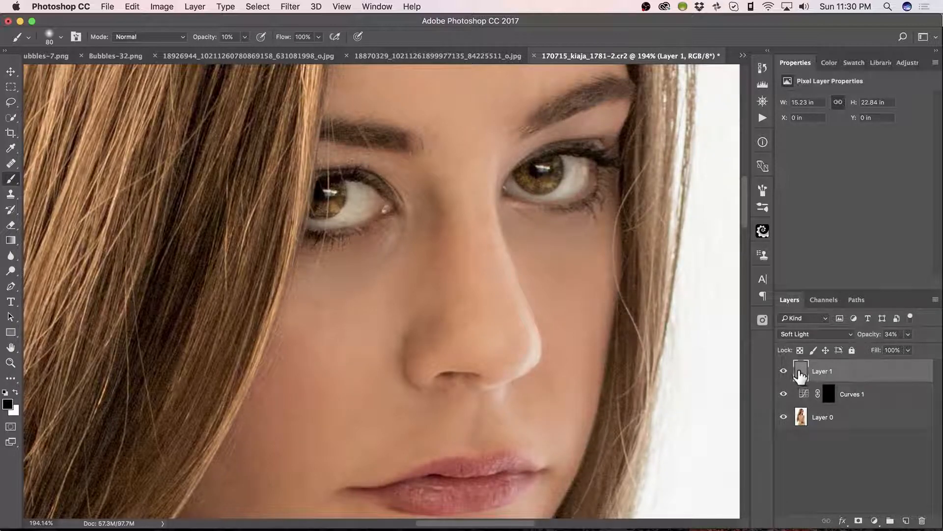
key(x)
drag(324, 201, 328, 197)
drag(537, 173, 540, 182)
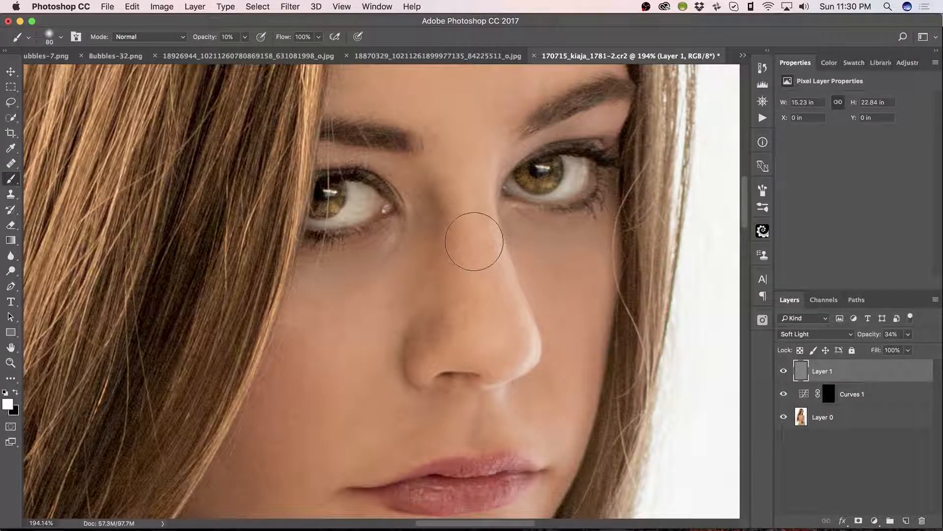
key(super+0)
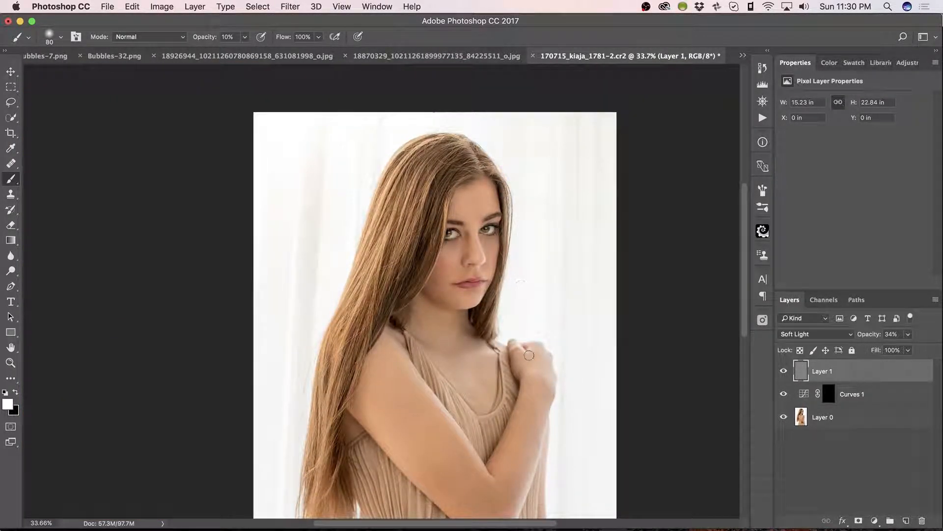
With a larger brush, lighten along the arm and forearm, then darken the upper arm's edge
key(bracketright)
key(bracketright)
key(bracketright)
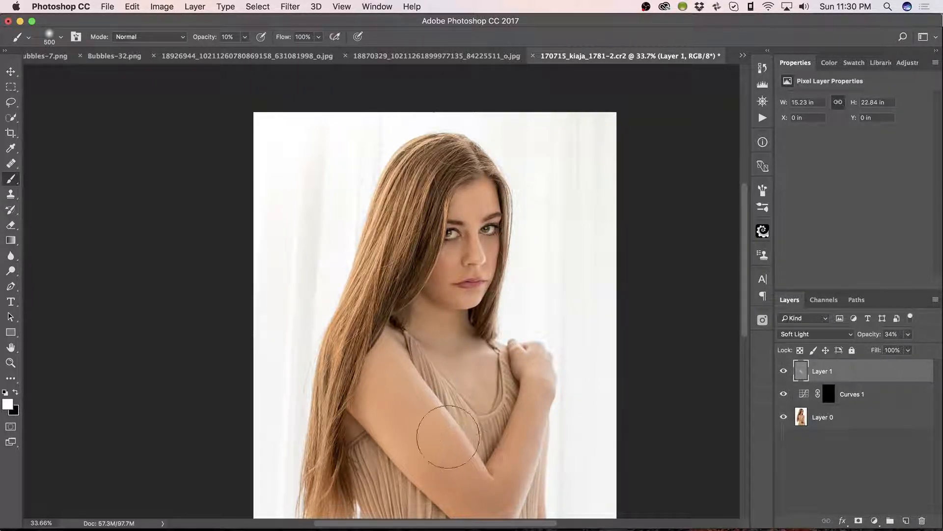
drag(445, 434, 545, 404)
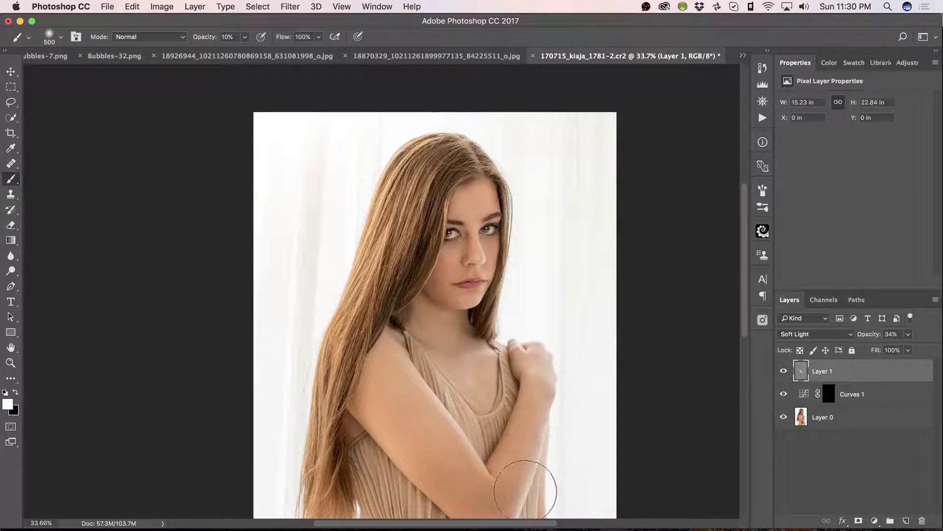
drag(526, 485, 568, 354)
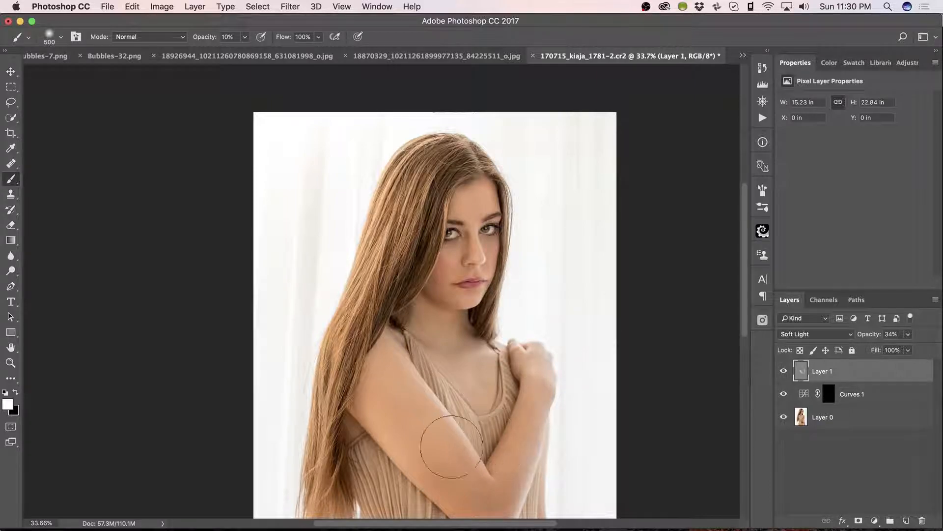
key(x)
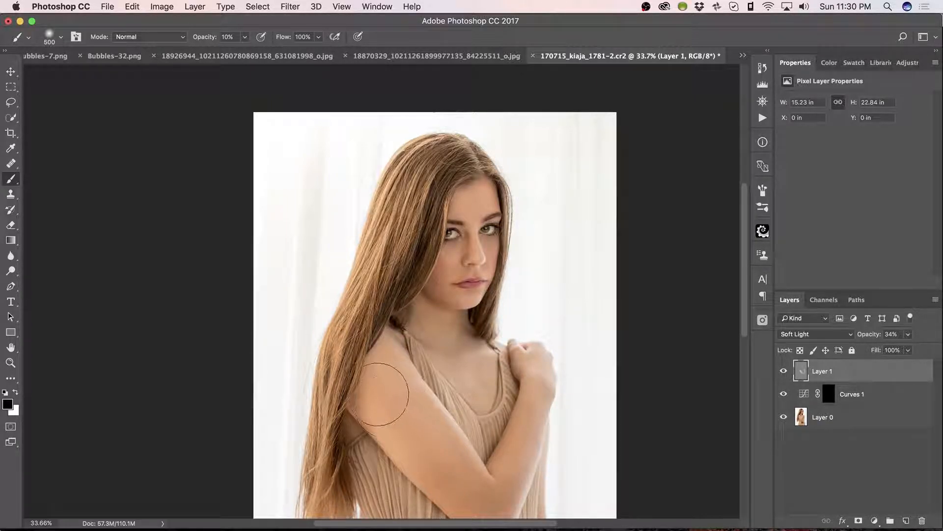
drag(382, 396, 382, 408)
Pan to the arm and belt, switch back to white, then move the view up to the face
drag(429, 451, 428, 333)
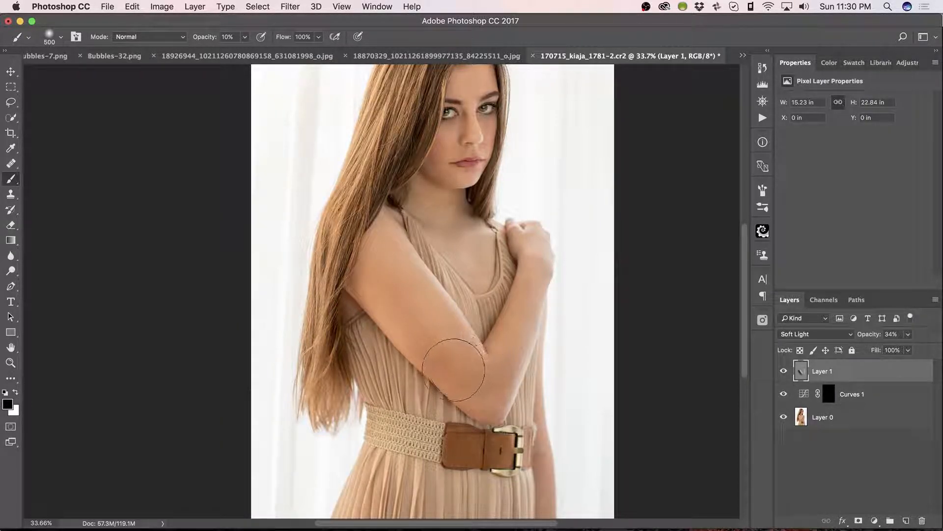
key(x)
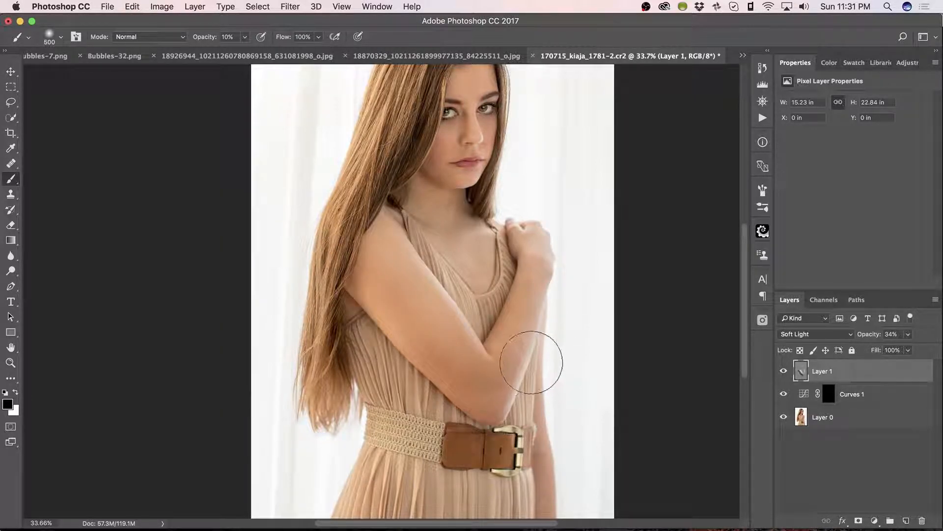
key(space)
drag(492, 393, 513, 433)
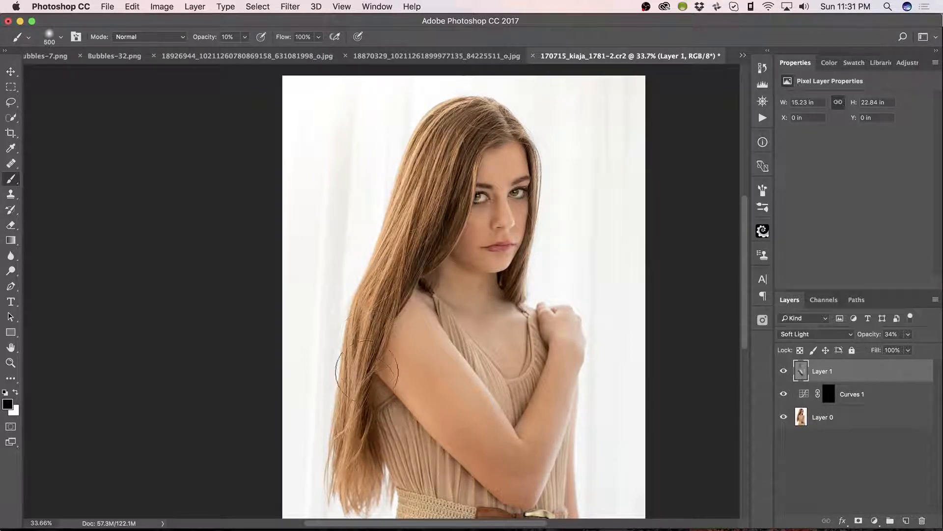
At 30% opacity, paint the hair alternating white highlights and black depth strokes
key(3)
key(bracketright)
key(bracketright)
key(bracketright)
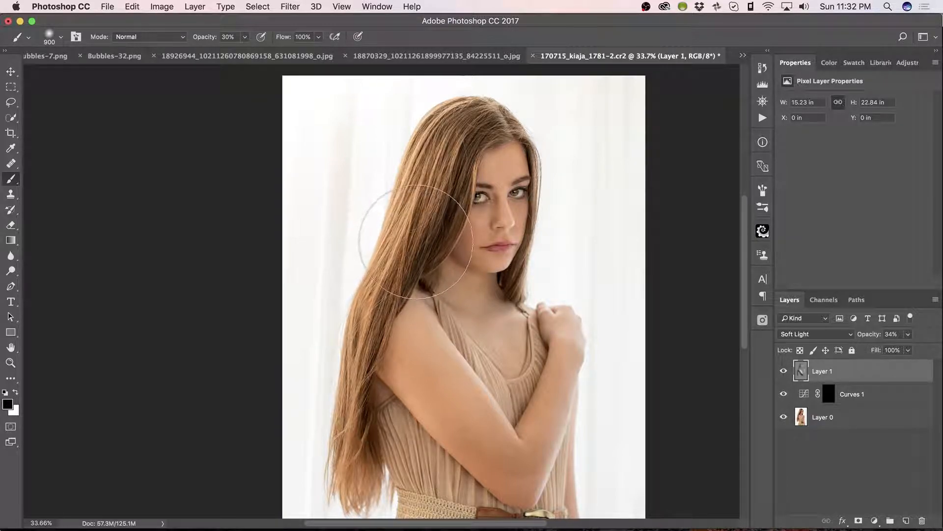
key(bracketleft)
key(bracketleft)
key(bracketleft)
key(bracketleft)
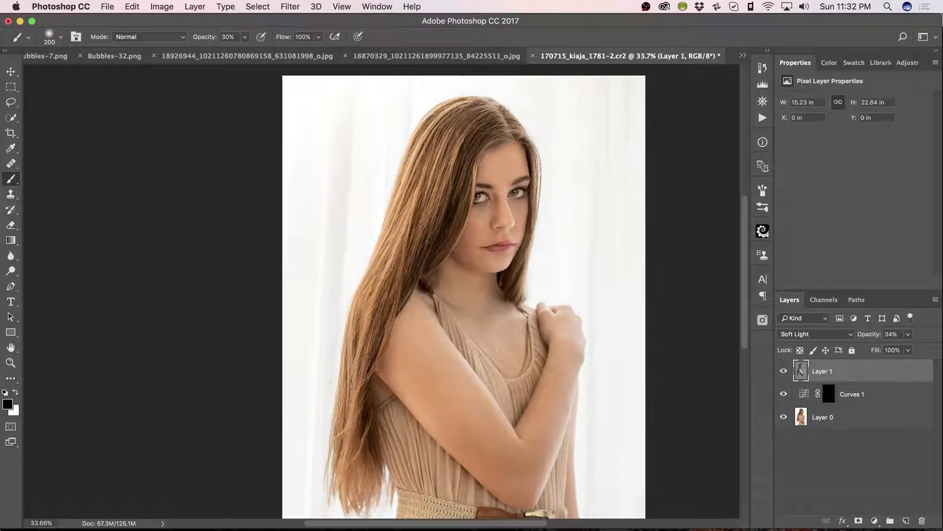
key(x)
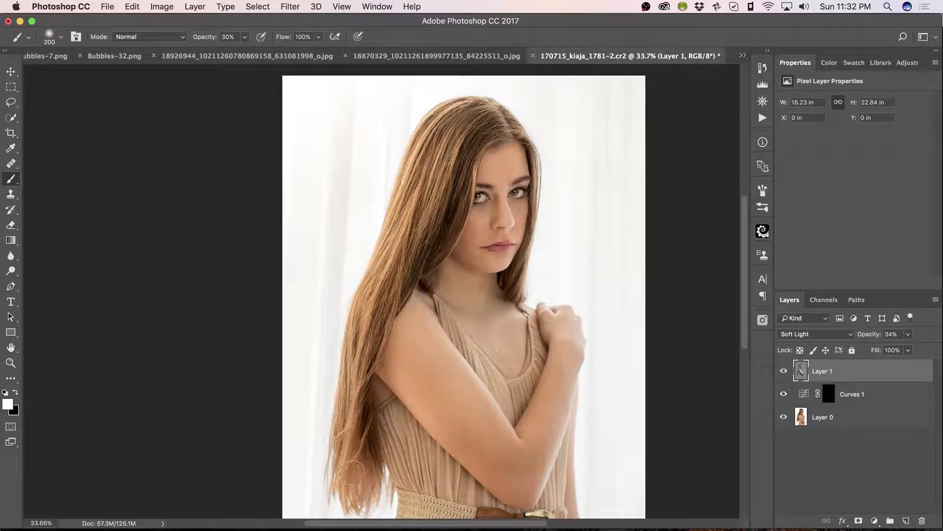
key(x)
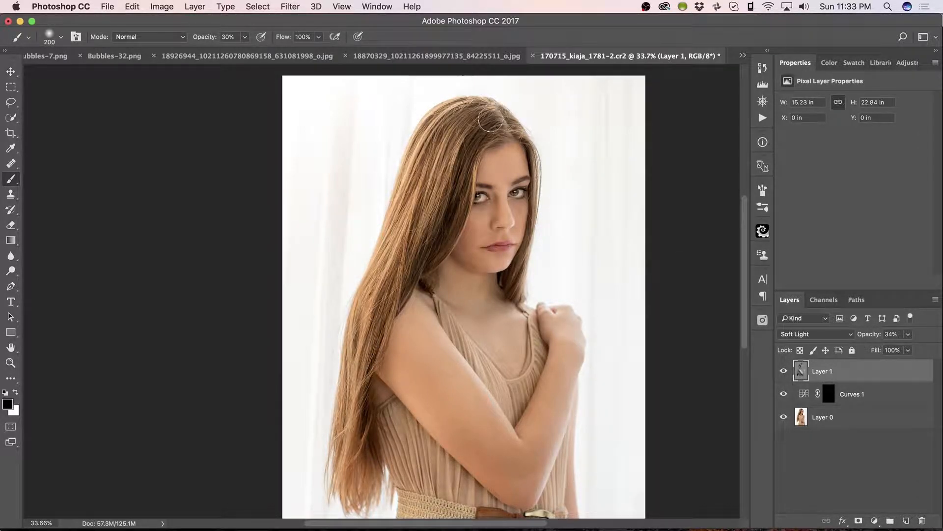
key(x)
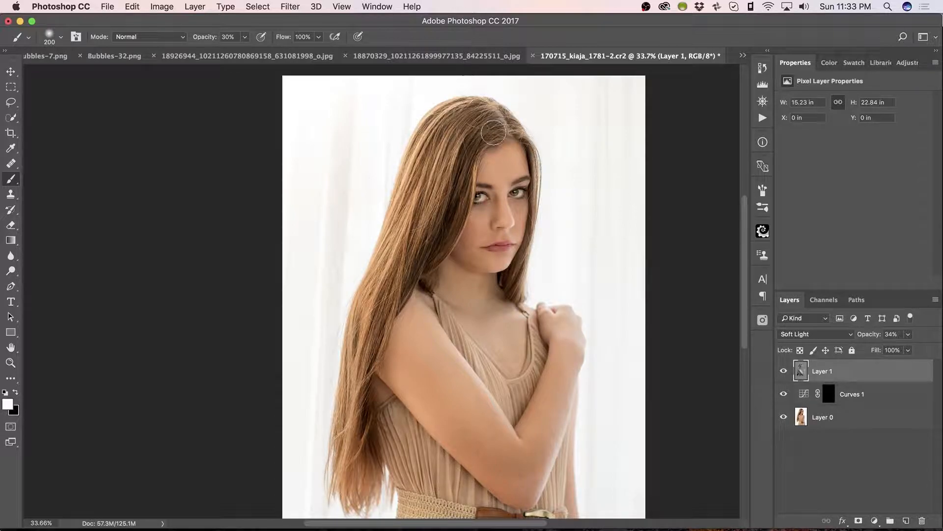
key(x)
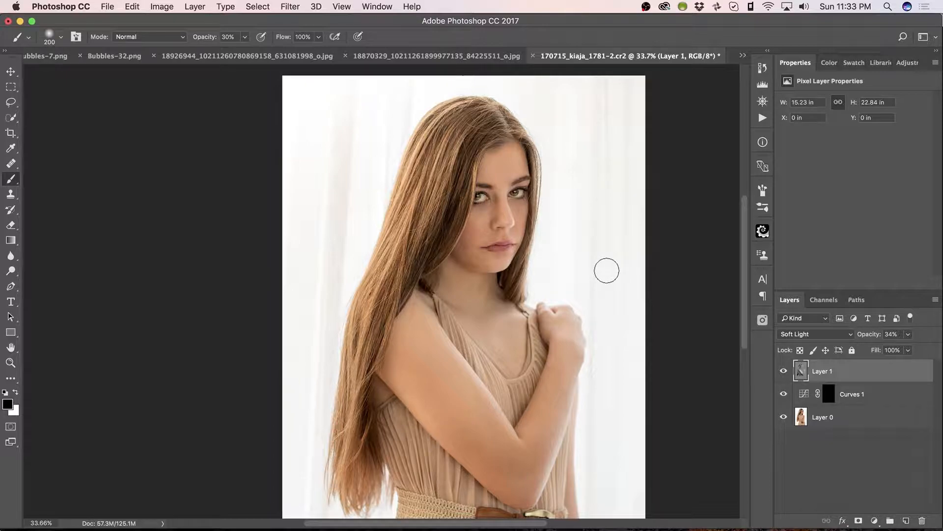
scroll(557, 310, down, 5)
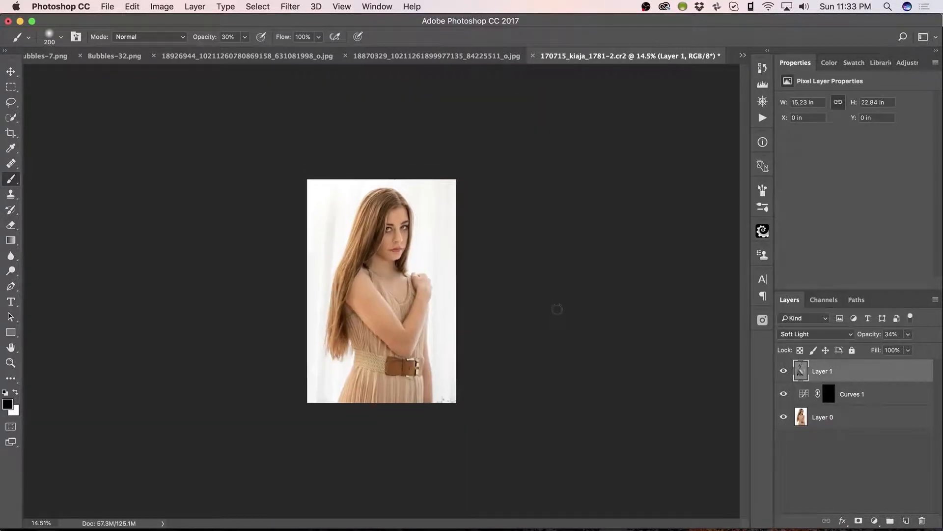
scroll(557, 310, up, 3)
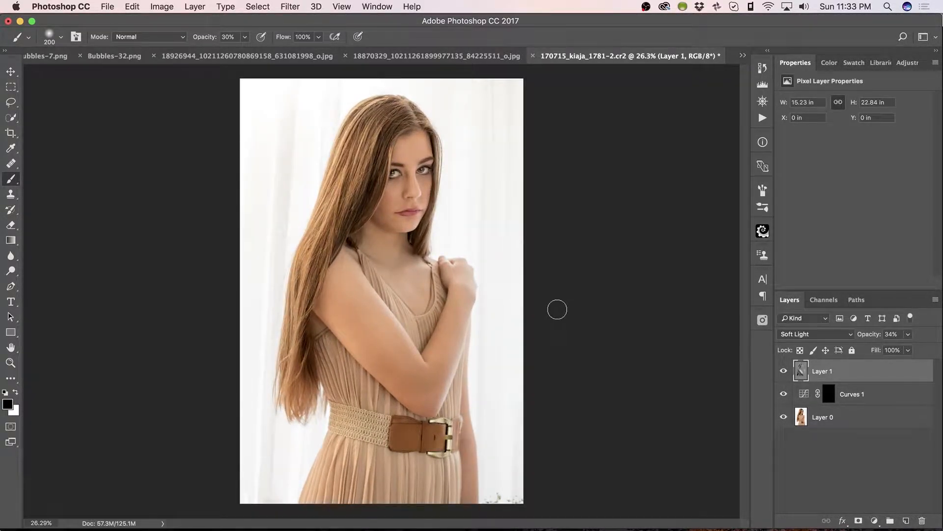